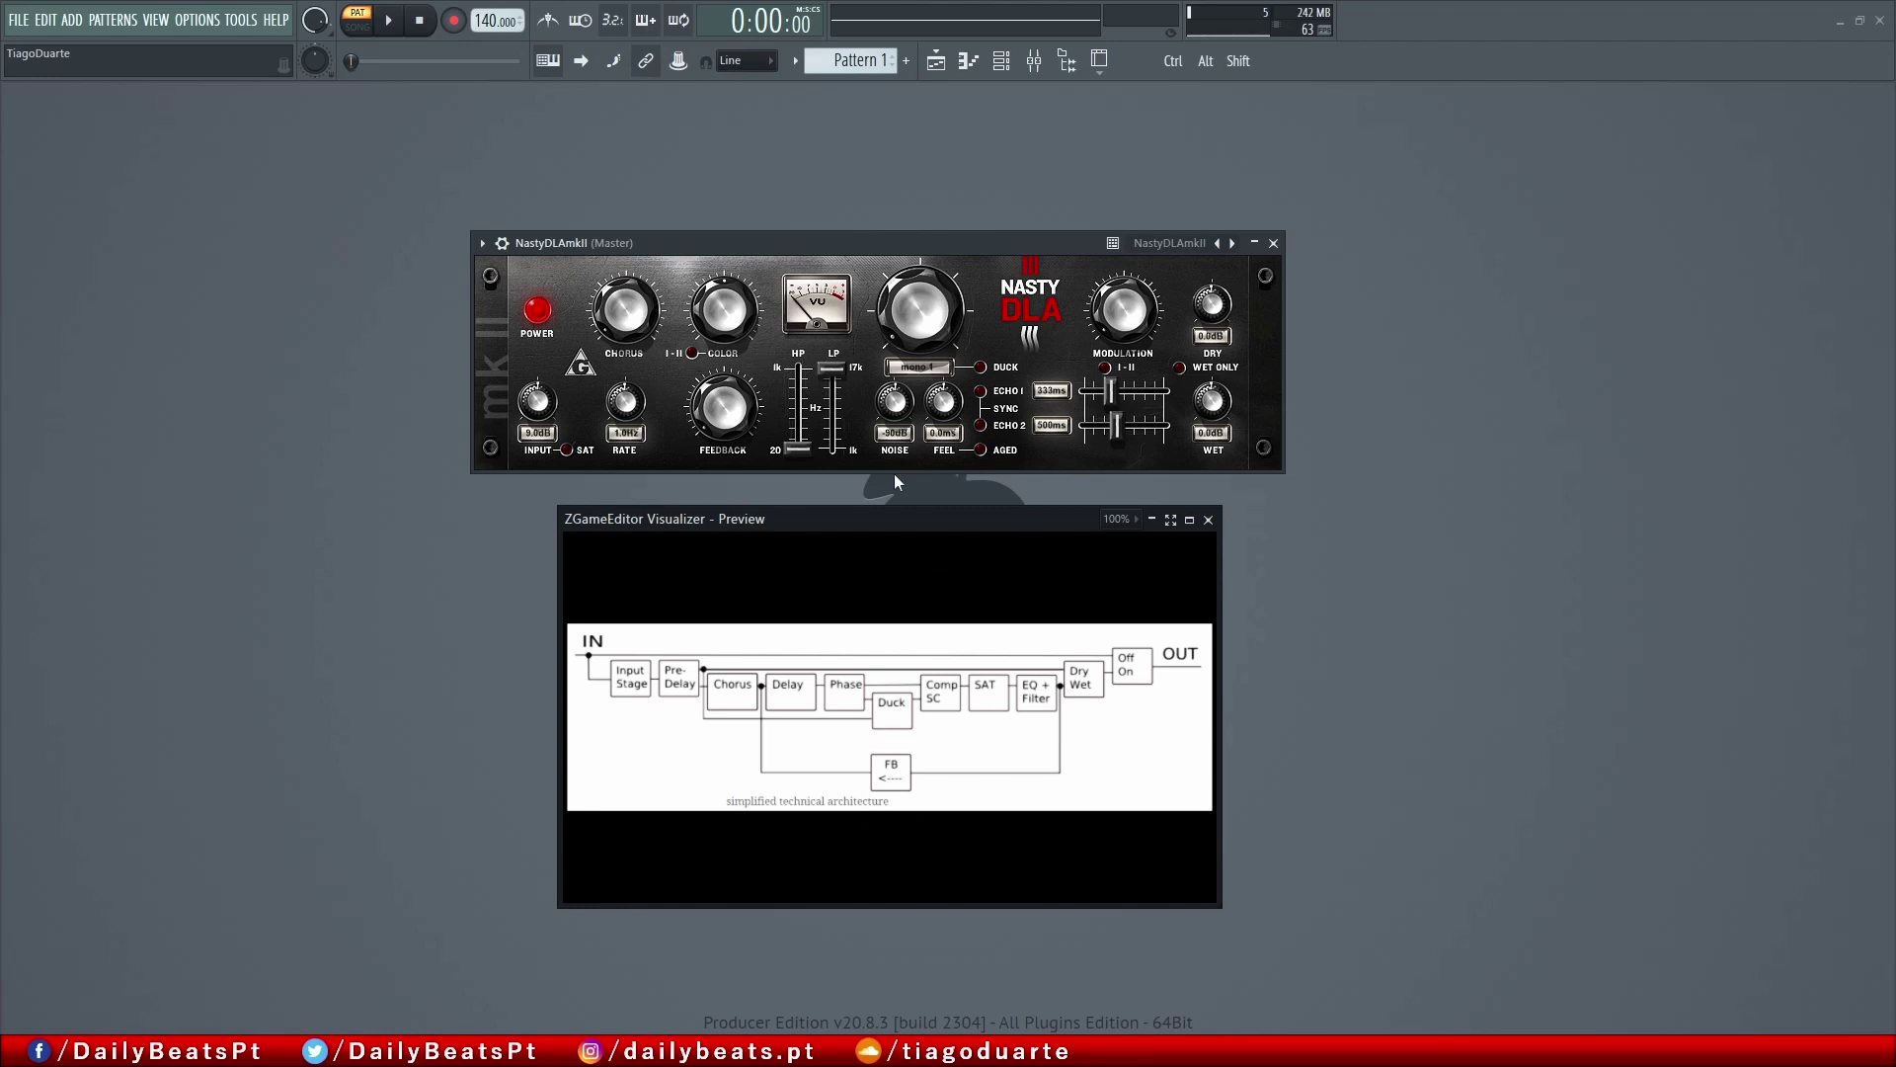
# - View the NastyDLAmkII credits page, return to the controls, and toggle the plugin's power off and back on
pyautogui.click(591, 376)
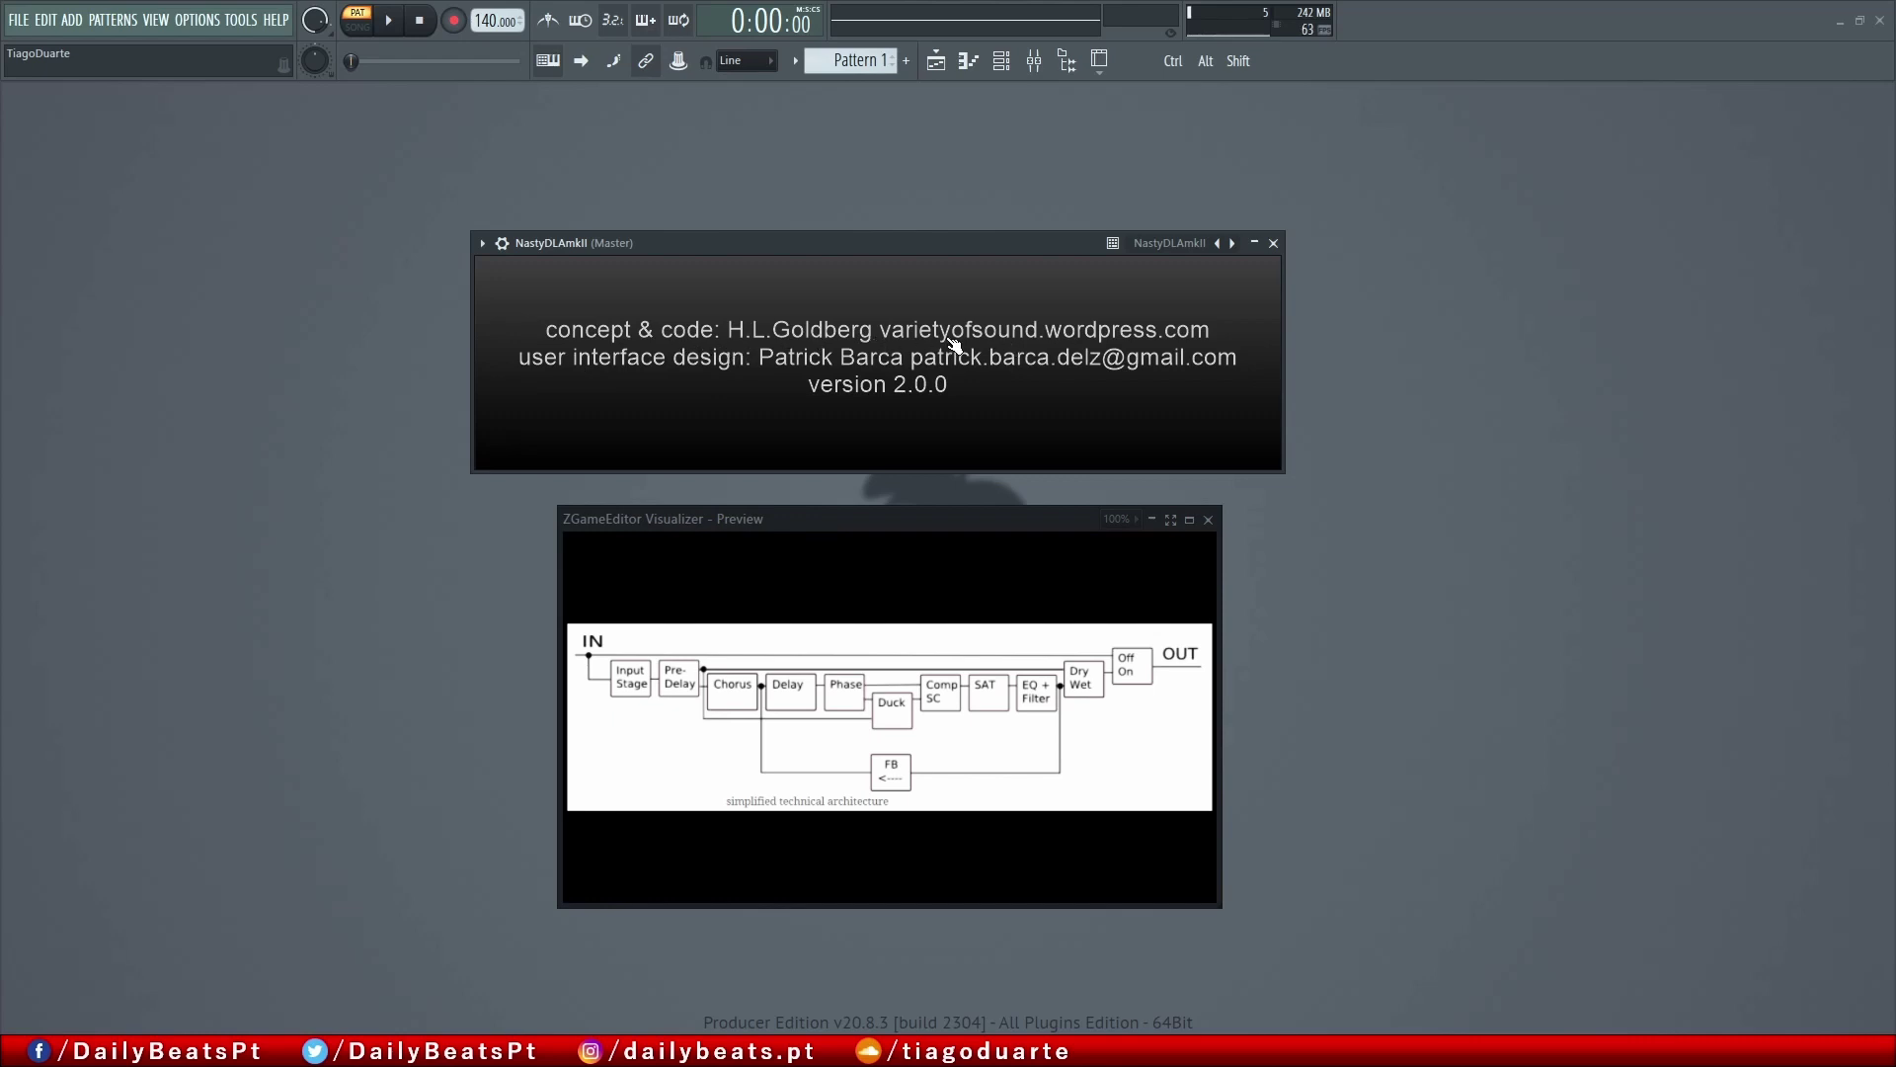
pyautogui.click(899, 329)
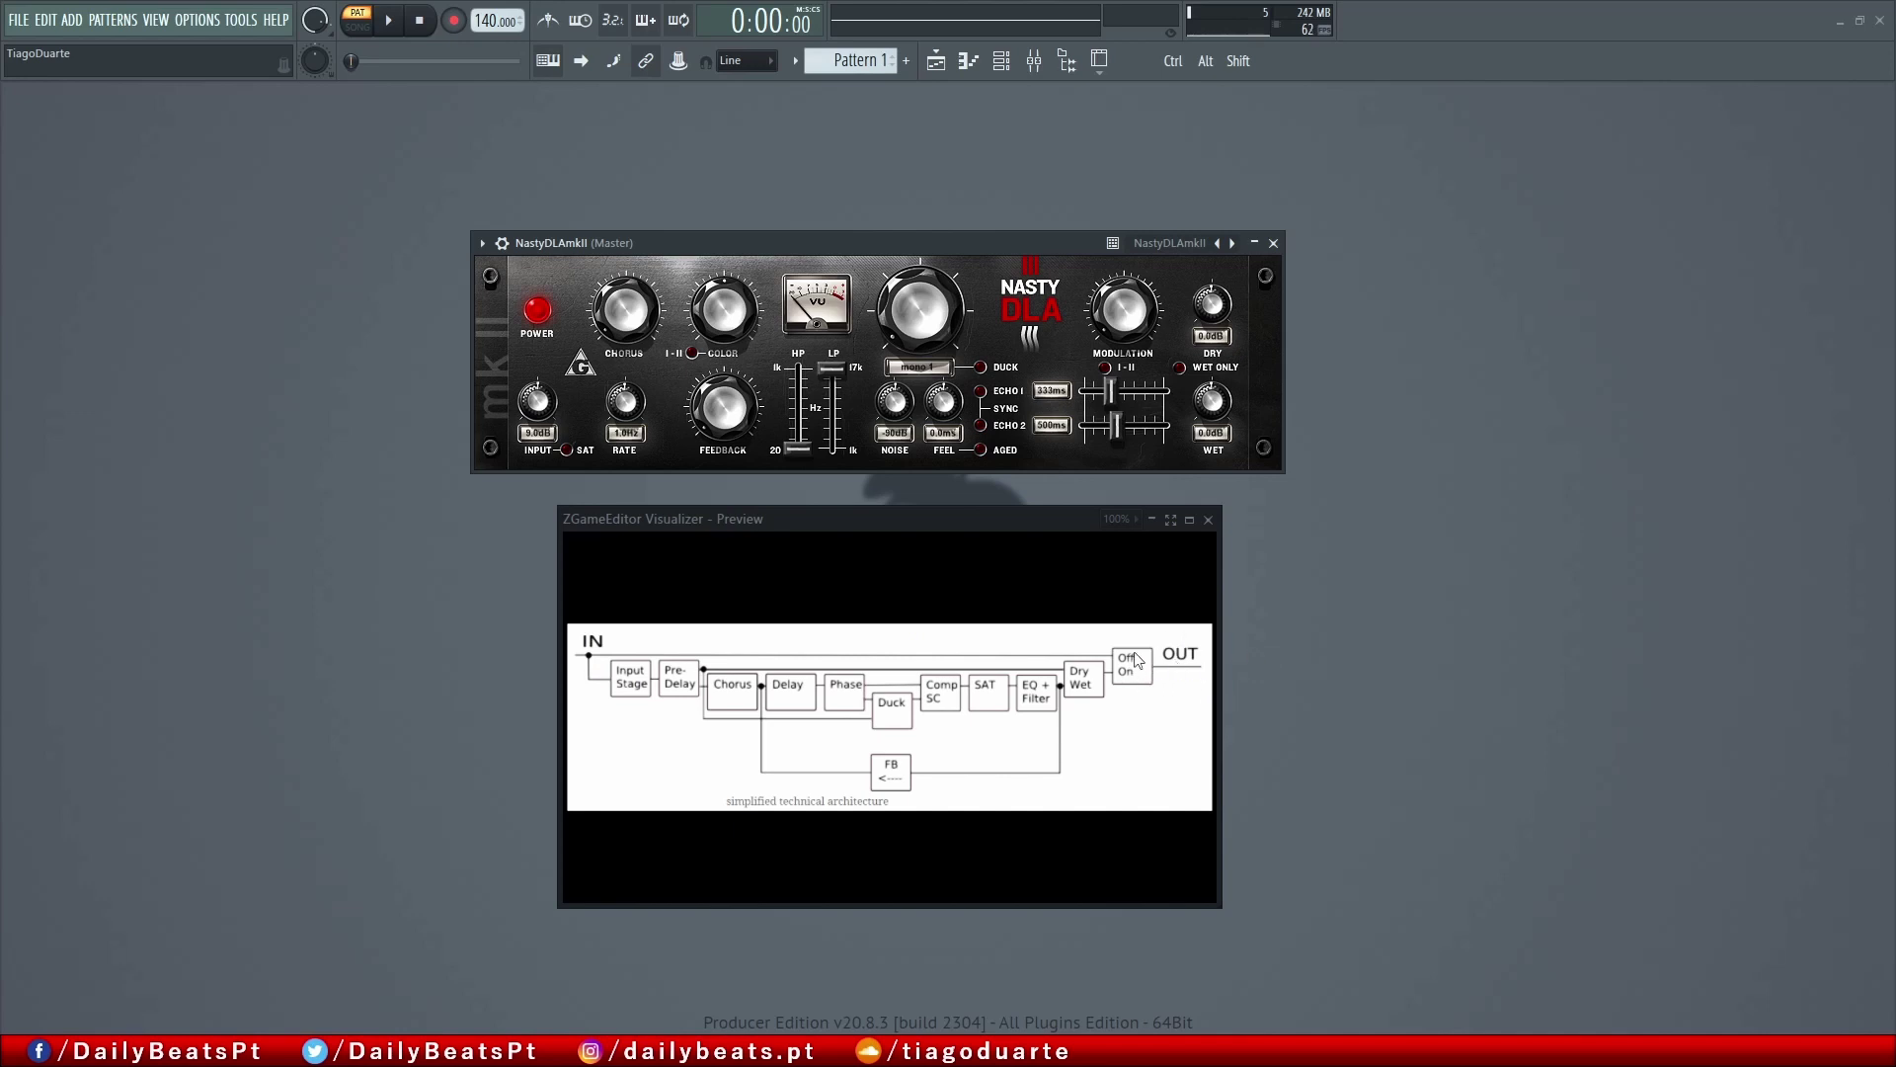
pyautogui.click(541, 314)
pyautogui.click(540, 312)
pyautogui.click(538, 313)
pyautogui.click(538, 311)
# - Compare playback of the pattern with the input SAT saturation switched on and off
pyautogui.press('space')
pyautogui.click(566, 449)
pyautogui.press('space')
pyautogui.scroll(8, 733, 435)
pyautogui.press('space')
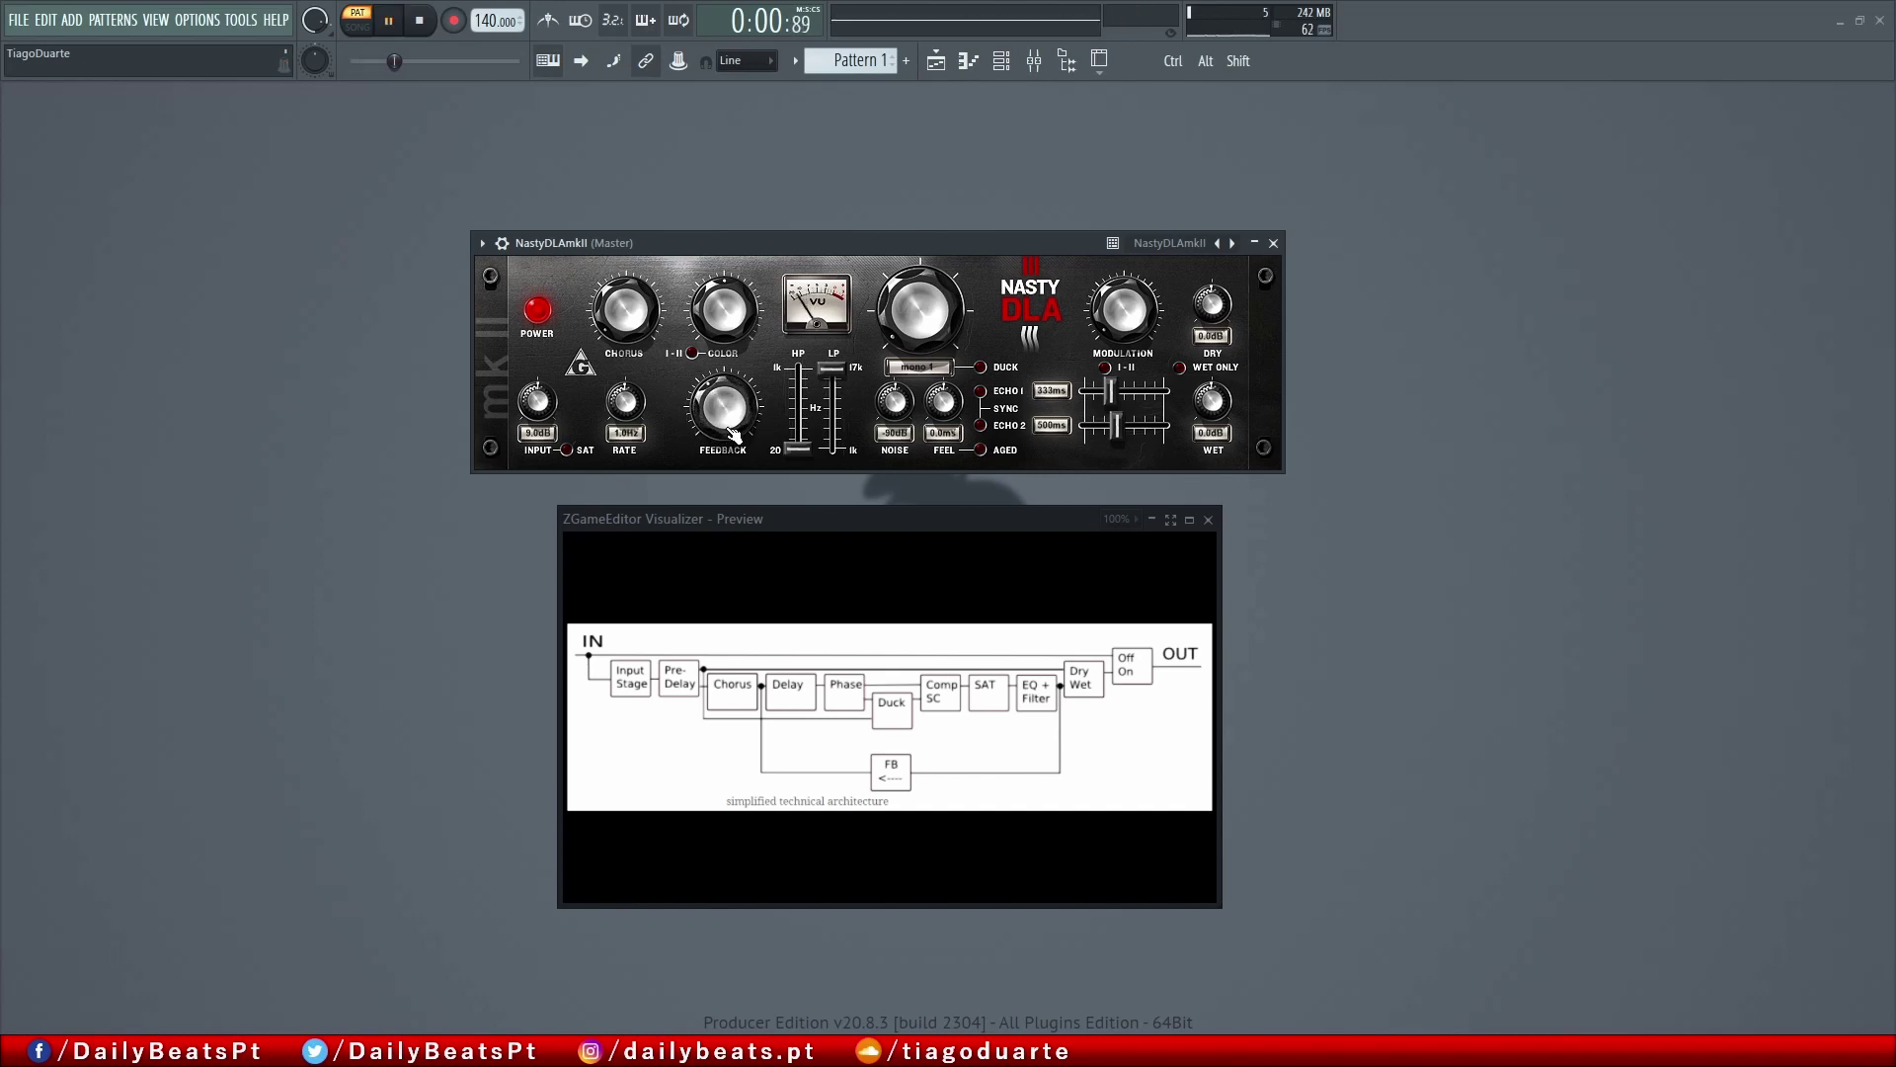
pyautogui.press('space')
pyautogui.click(566, 450)
pyautogui.press('space')
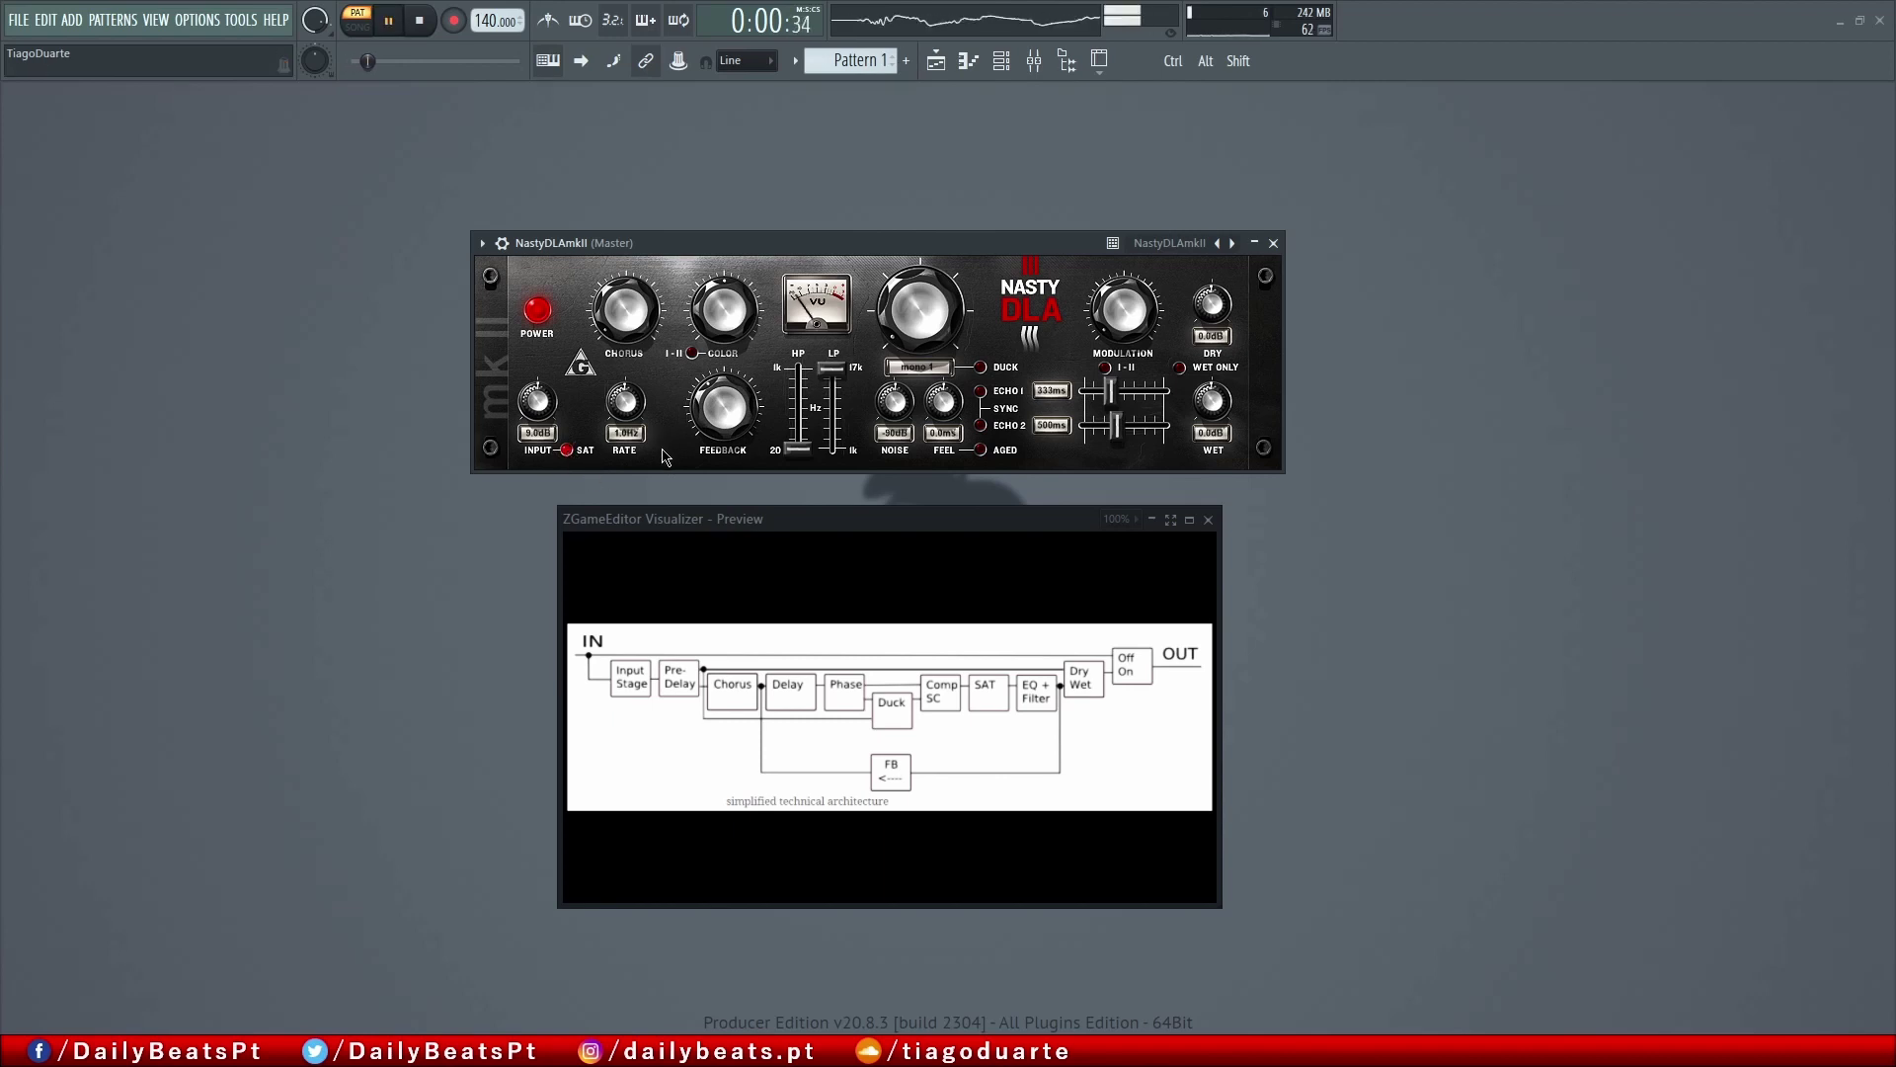
pyautogui.click(567, 449)
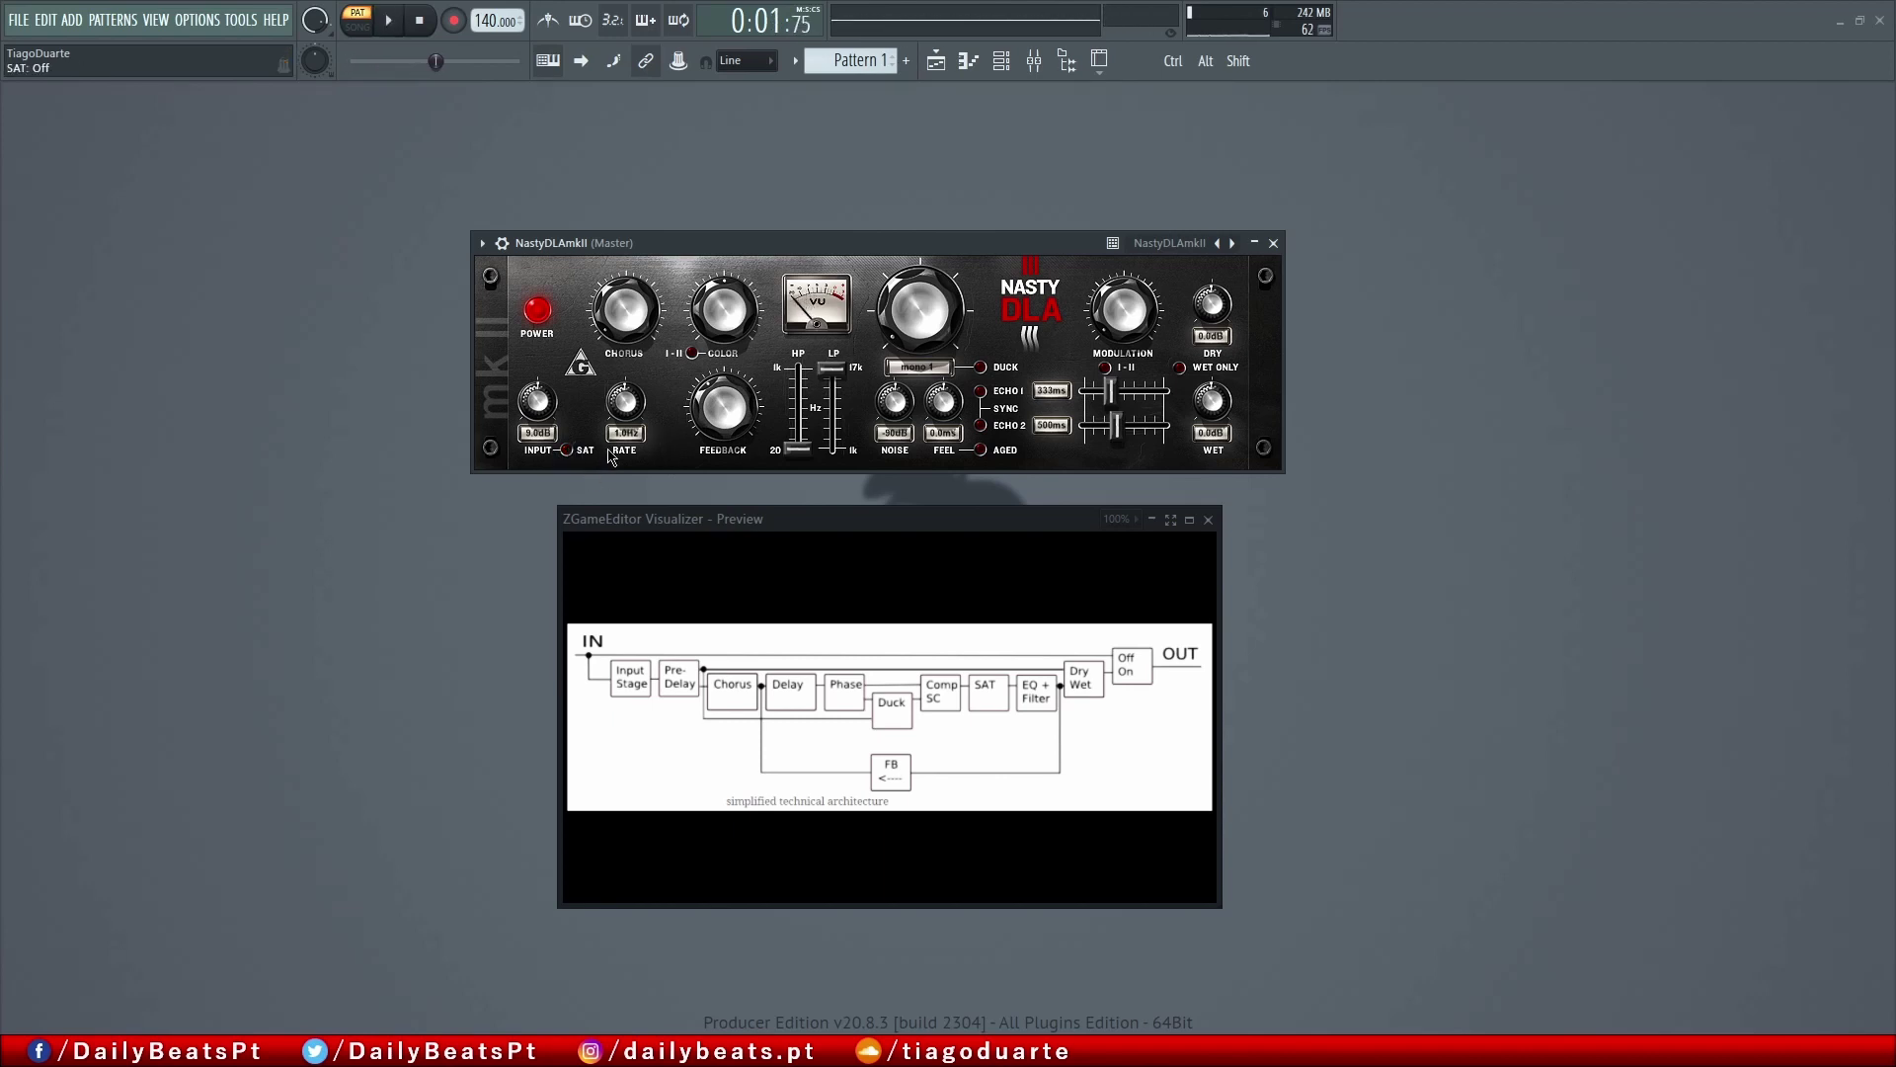
pyautogui.press('space')
# - Set Feedback to 0.00, turn the Wet level down, and audition the pattern
pyautogui.moveTo(726, 407); pyautogui.dragTo(726, 431)
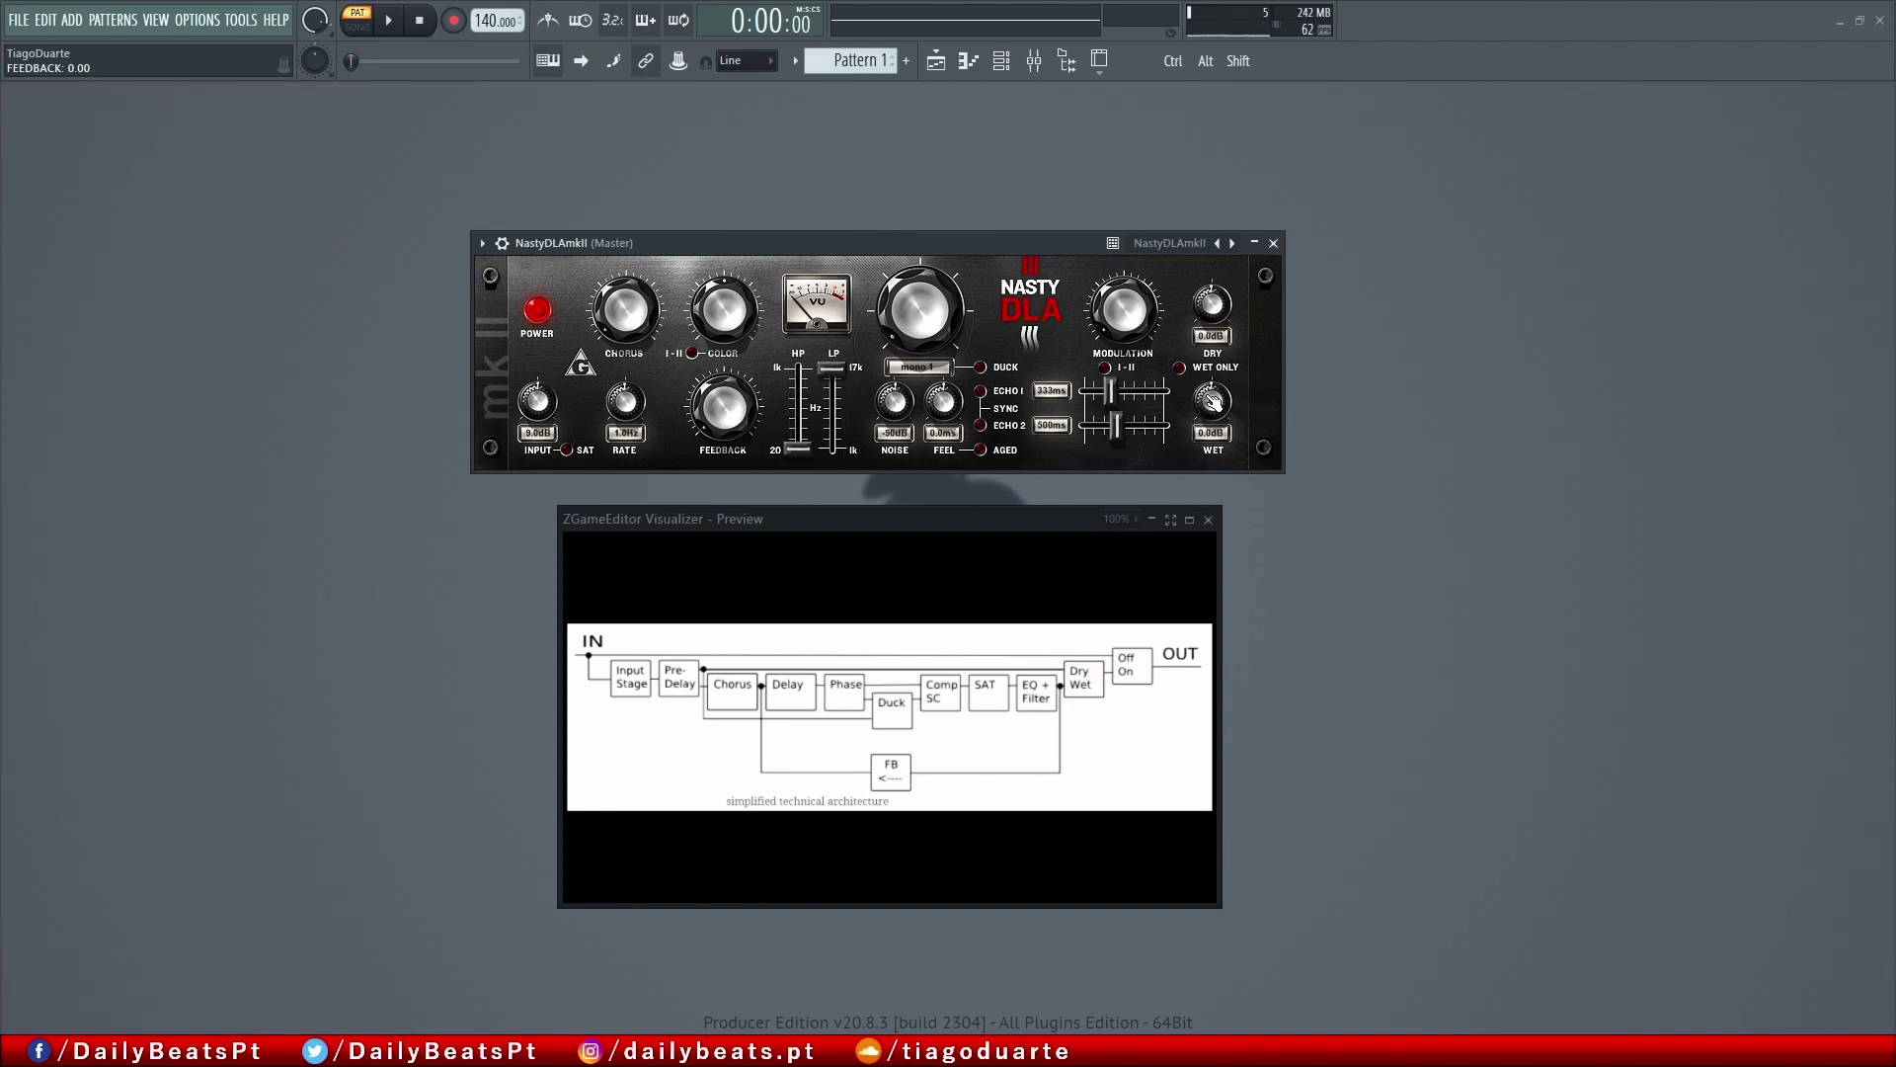
pyautogui.moveTo(1213, 401); pyautogui.dragTo(1214, 464)
pyautogui.press('space')
pyautogui.press('space')
pyautogui.click(571, 451)
# - Close the ZGameEditor Visualizer preview and move the NastyDLAmkII window nearer the middle of the workspace
pyautogui.click(1208, 520)
pyautogui.moveTo(850, 242); pyautogui.dragTo(880, 372)
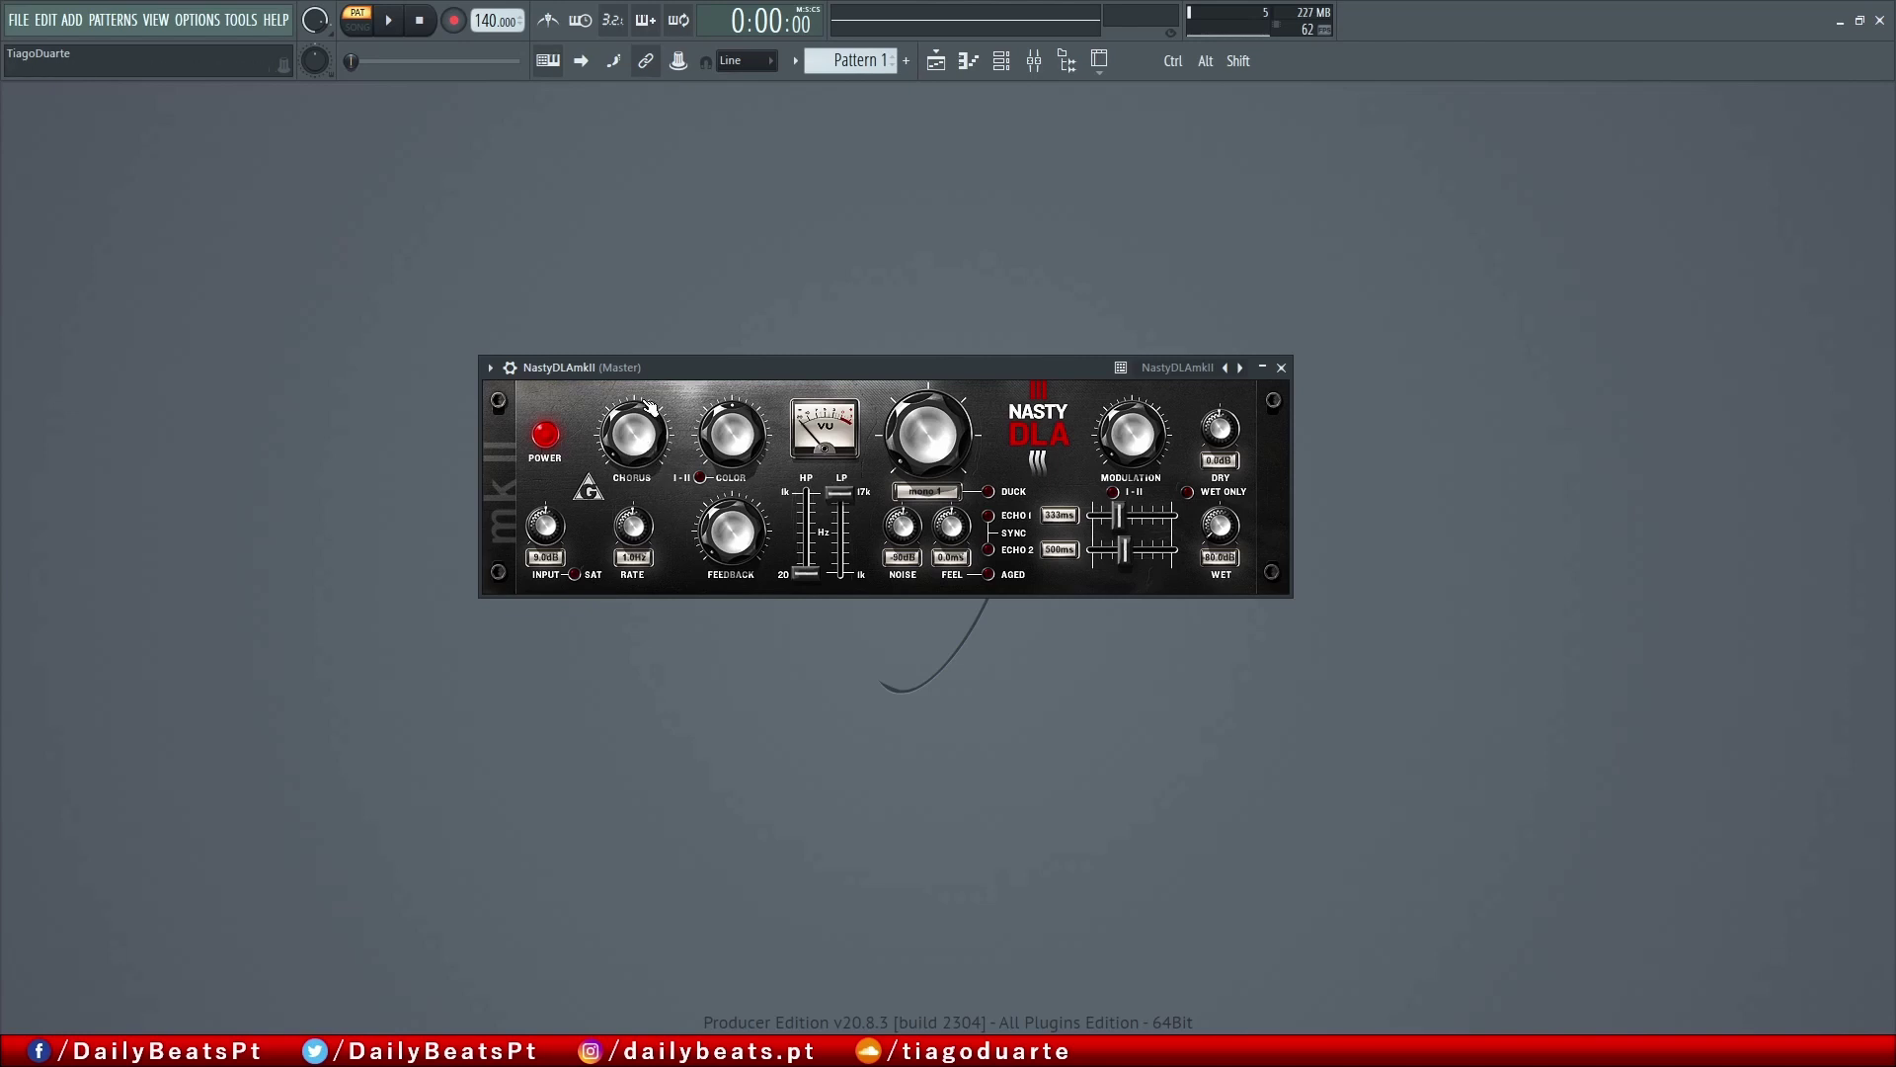
# - Set Feedback to 0.51 and the Wet level to 0.0 dB, playing the pattern to check the delay
pyautogui.moveTo(729, 561); pyautogui.dragTo(729, 539)
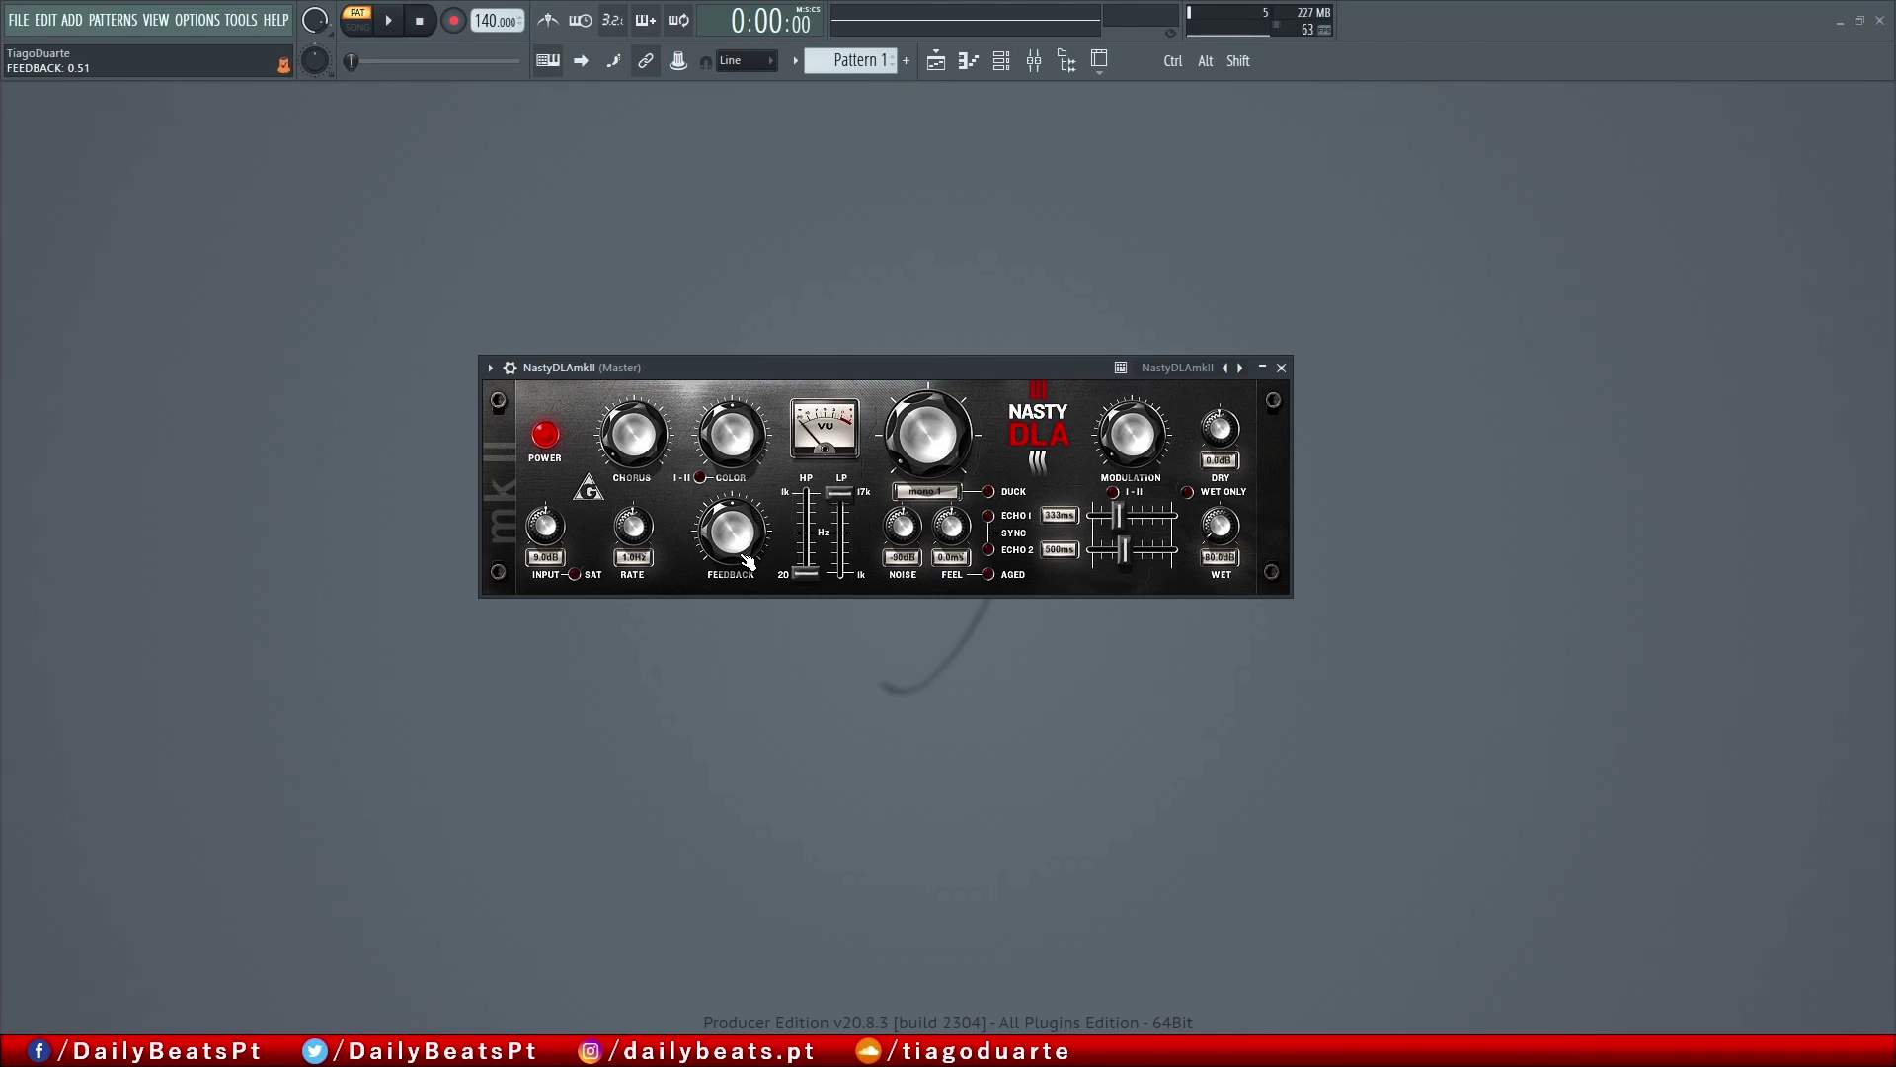
pyautogui.press('space')
pyautogui.press('space')
pyautogui.moveTo(1220, 525); pyautogui.dragTo(1220, 494)
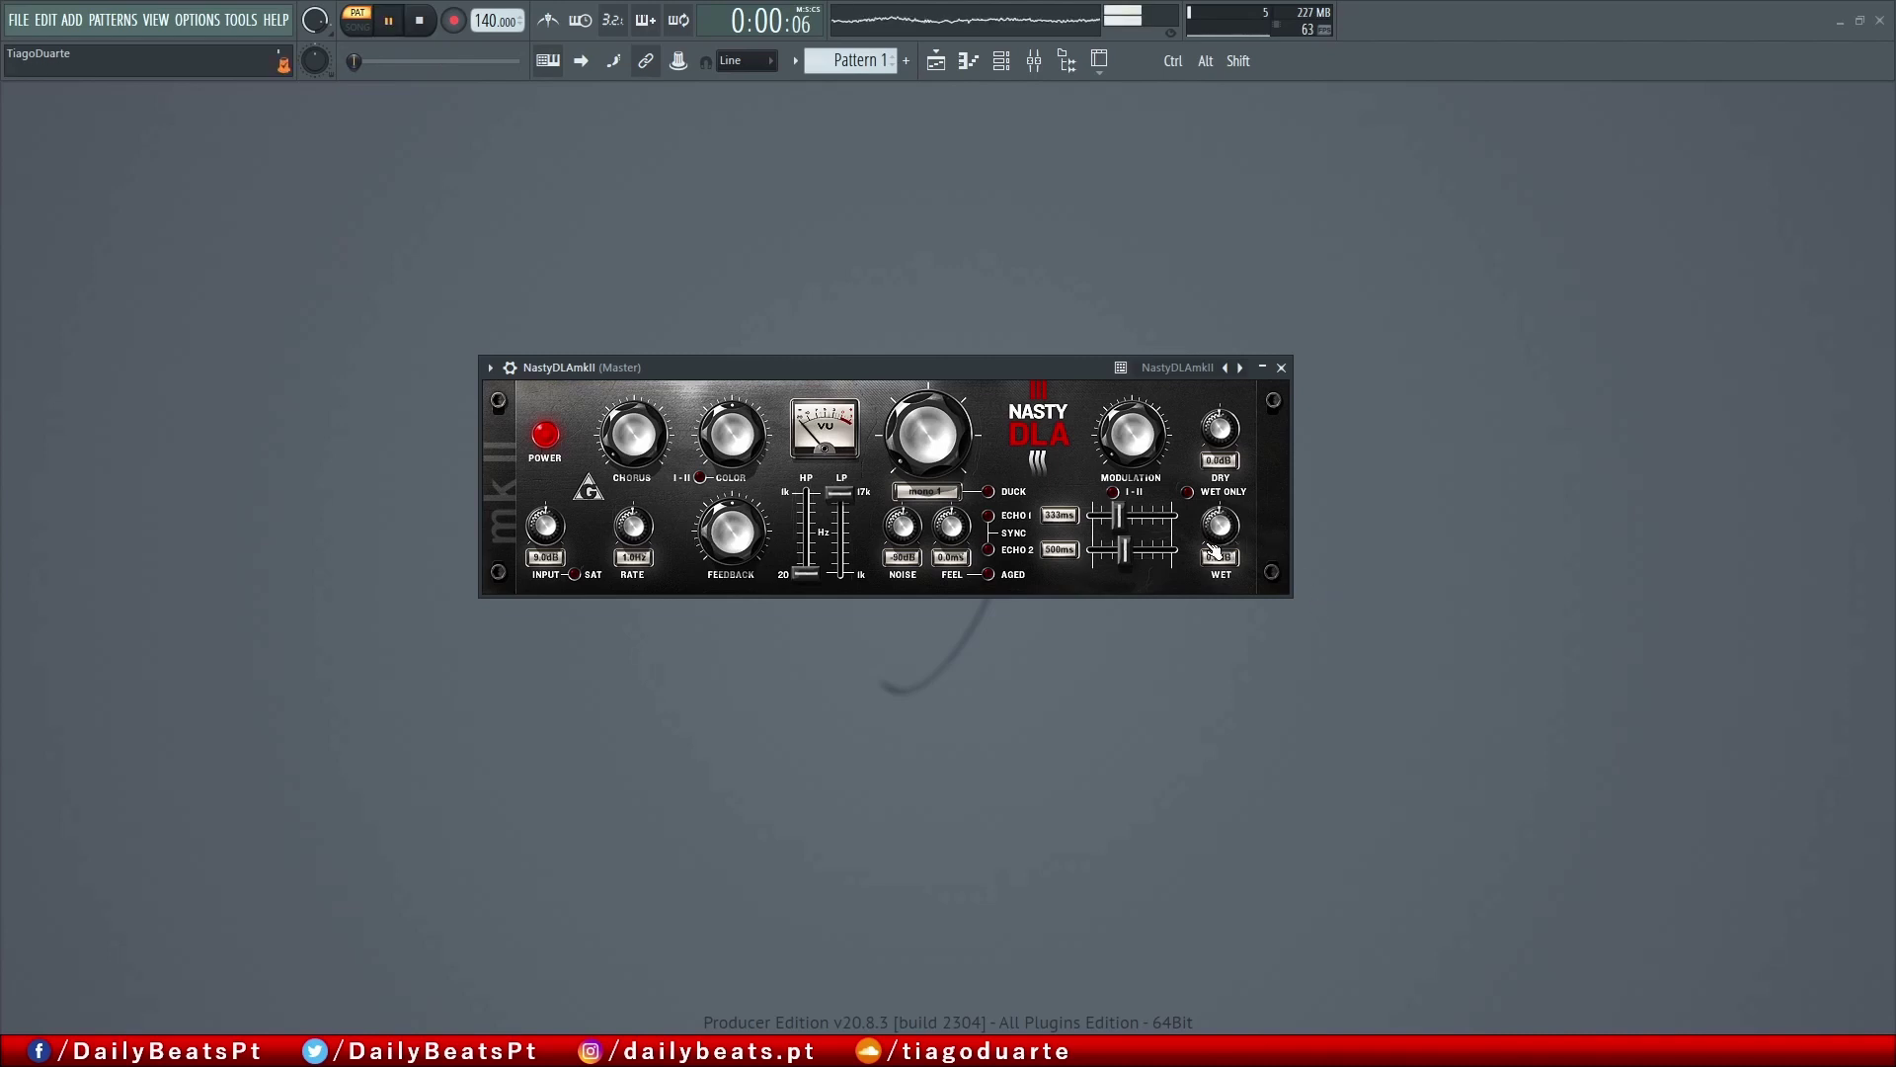
pyautogui.press('space')
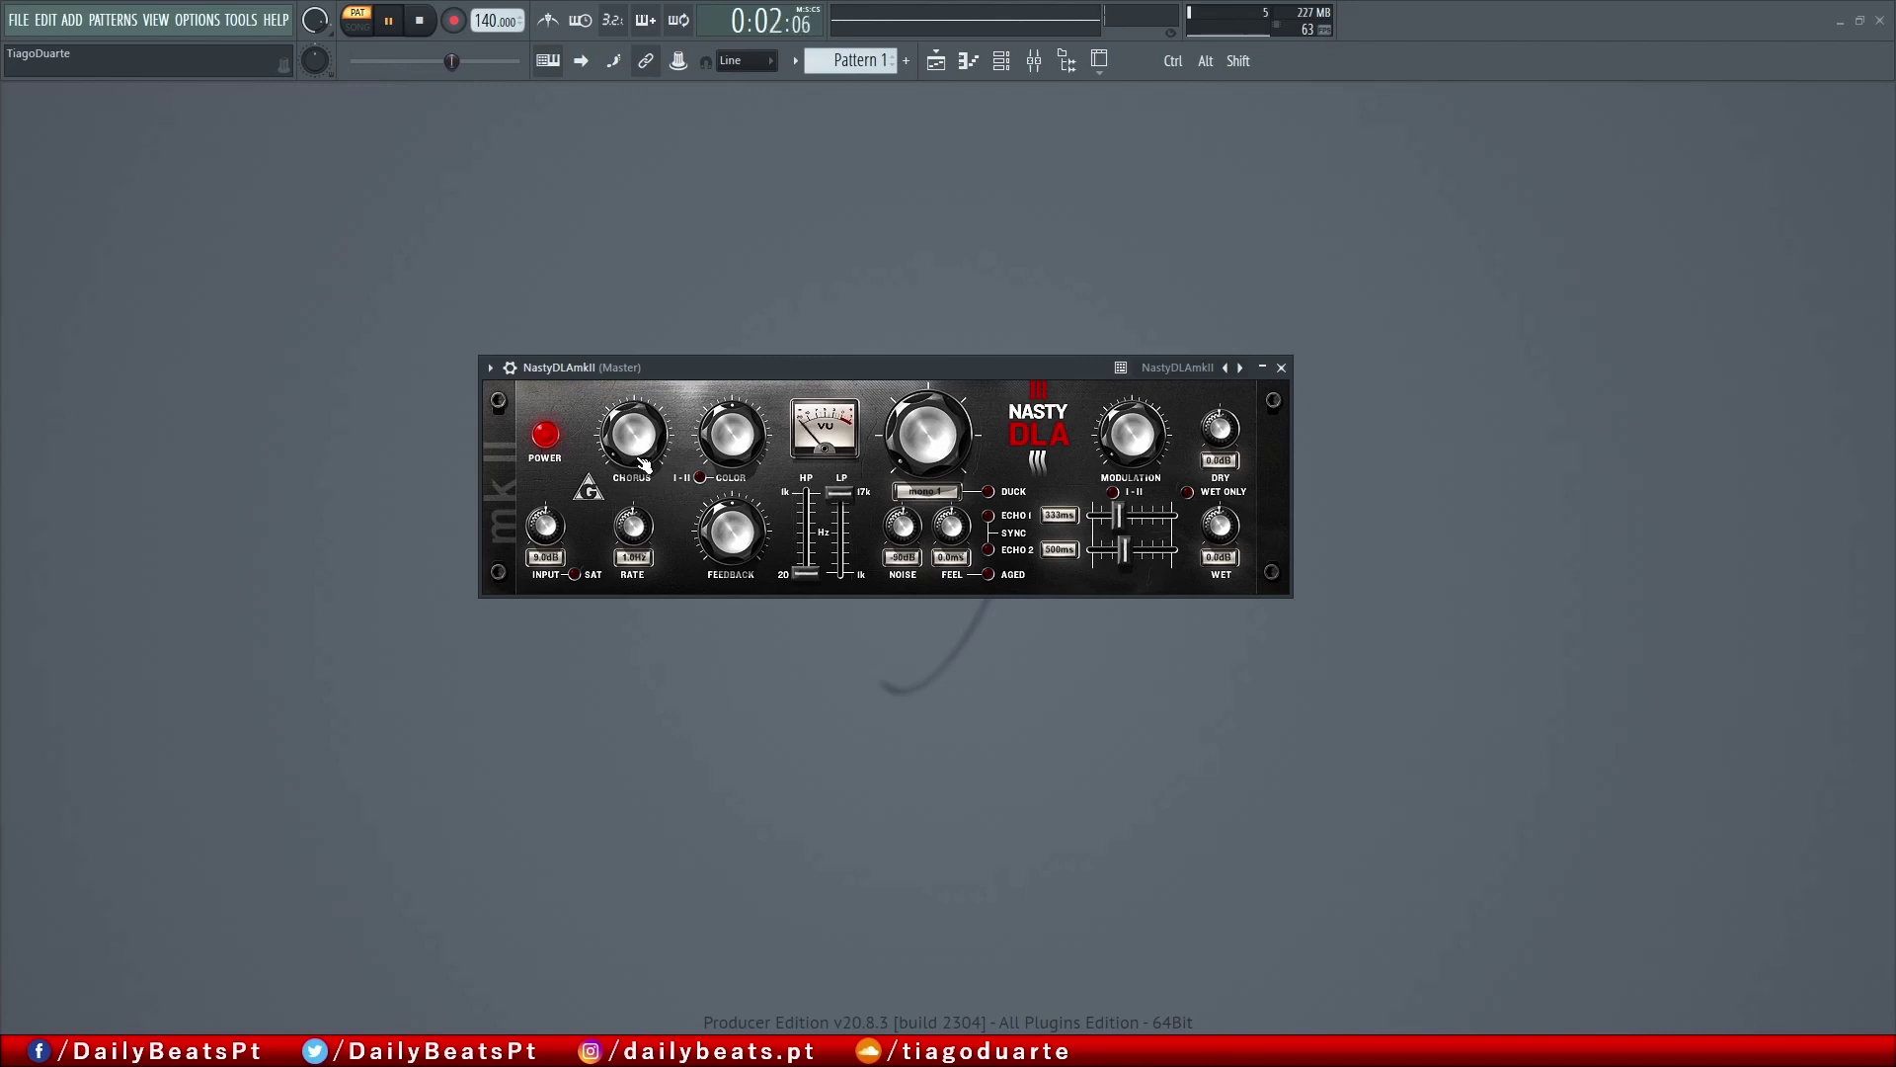
pyautogui.press('space')
# - Audition the chorus, raise its Rate, and play the pattern again with the faster modulation
pyautogui.press('space')
pyautogui.press('space')
pyautogui.scroll(2, 647, 541)
pyautogui.press('space')
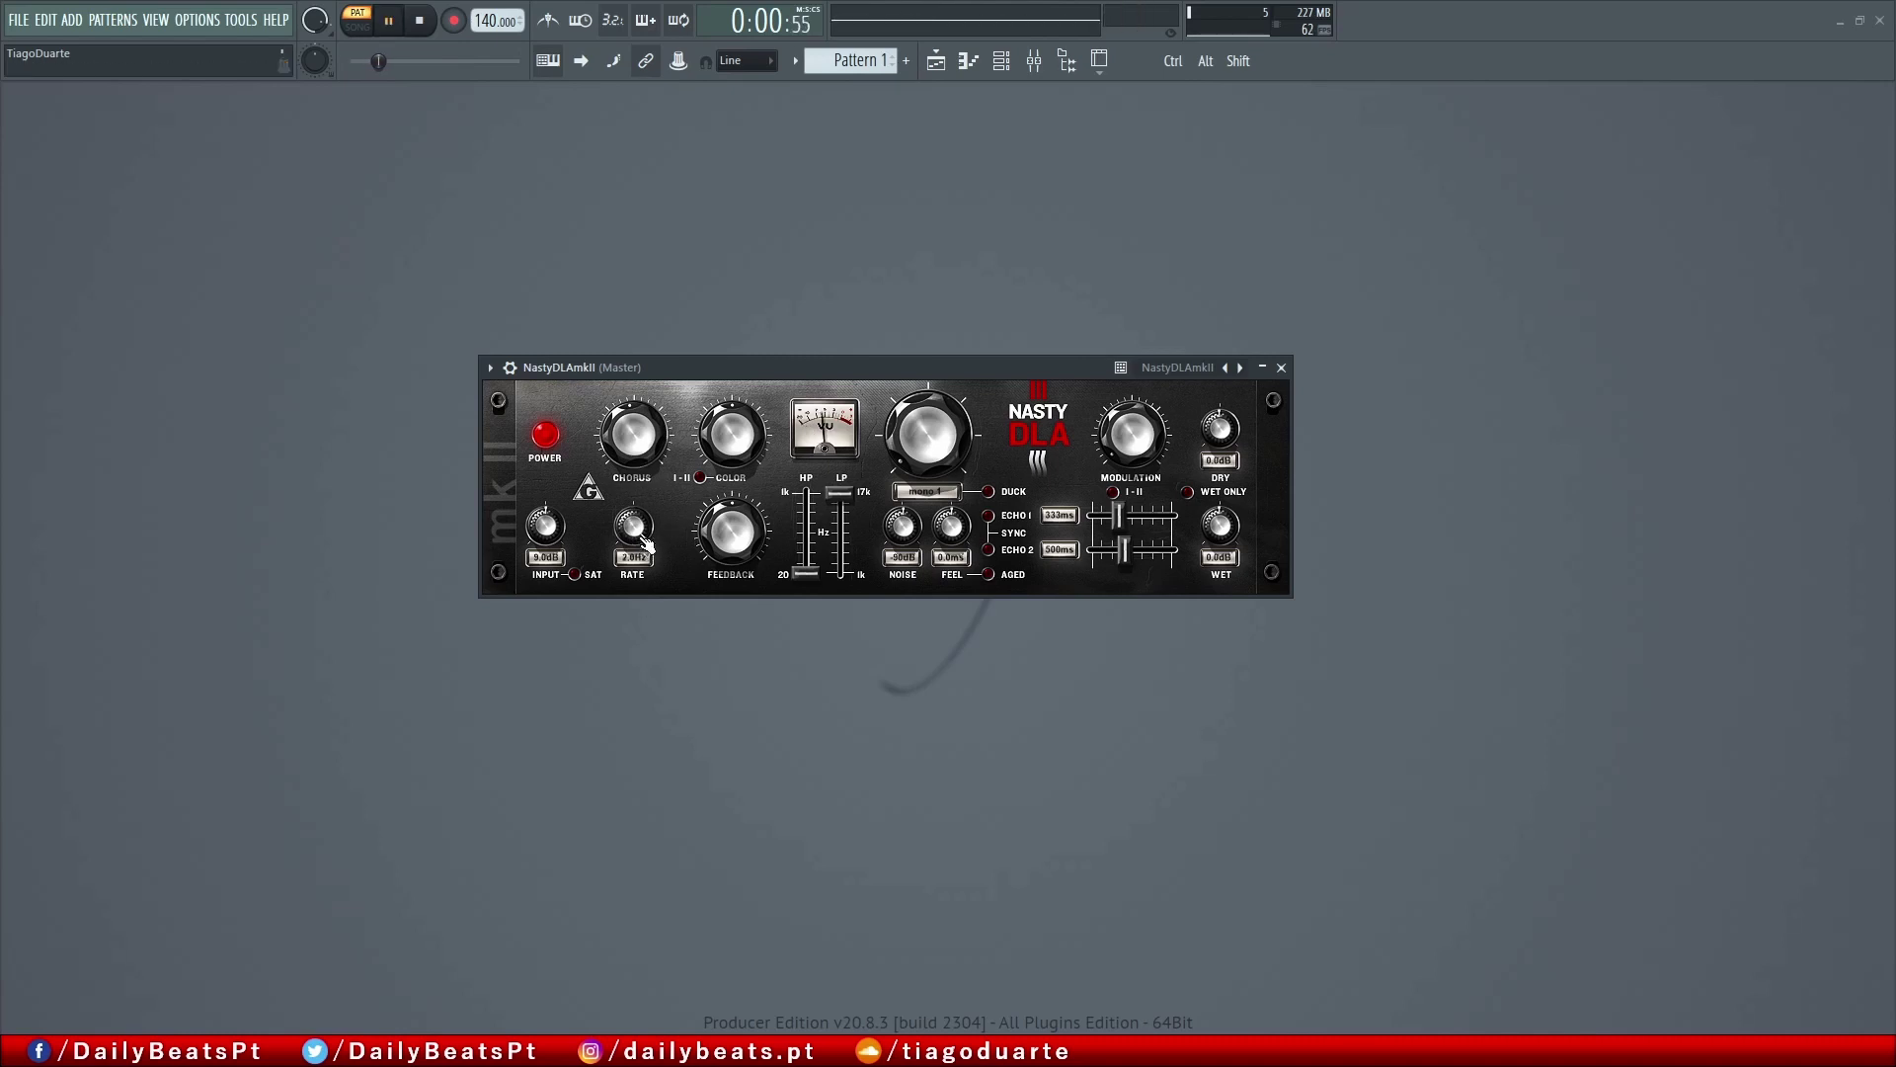
pyautogui.press('space')
# - Lower the chorus Rate to 0.1 Hz, audition it, and raise it slightly for another listen
pyautogui.scroll(-3, 647, 541)
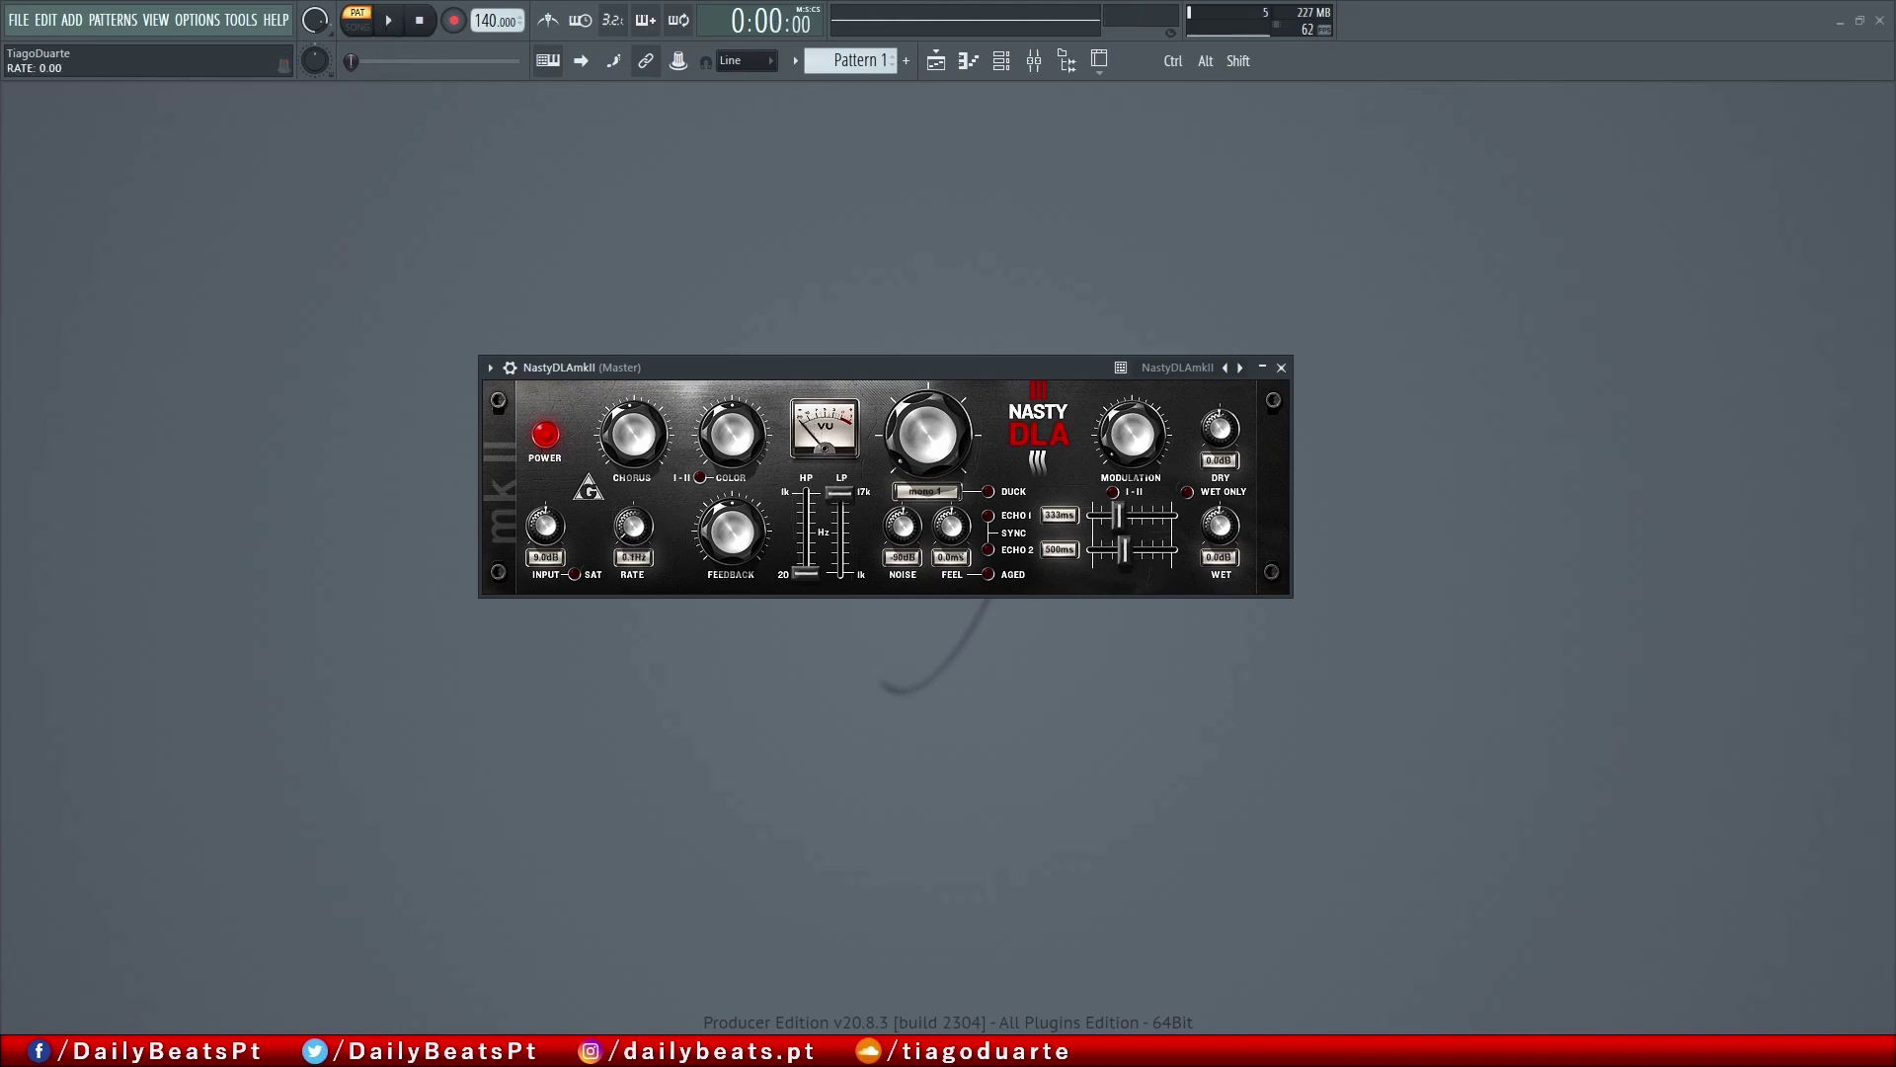
pyautogui.press('space')
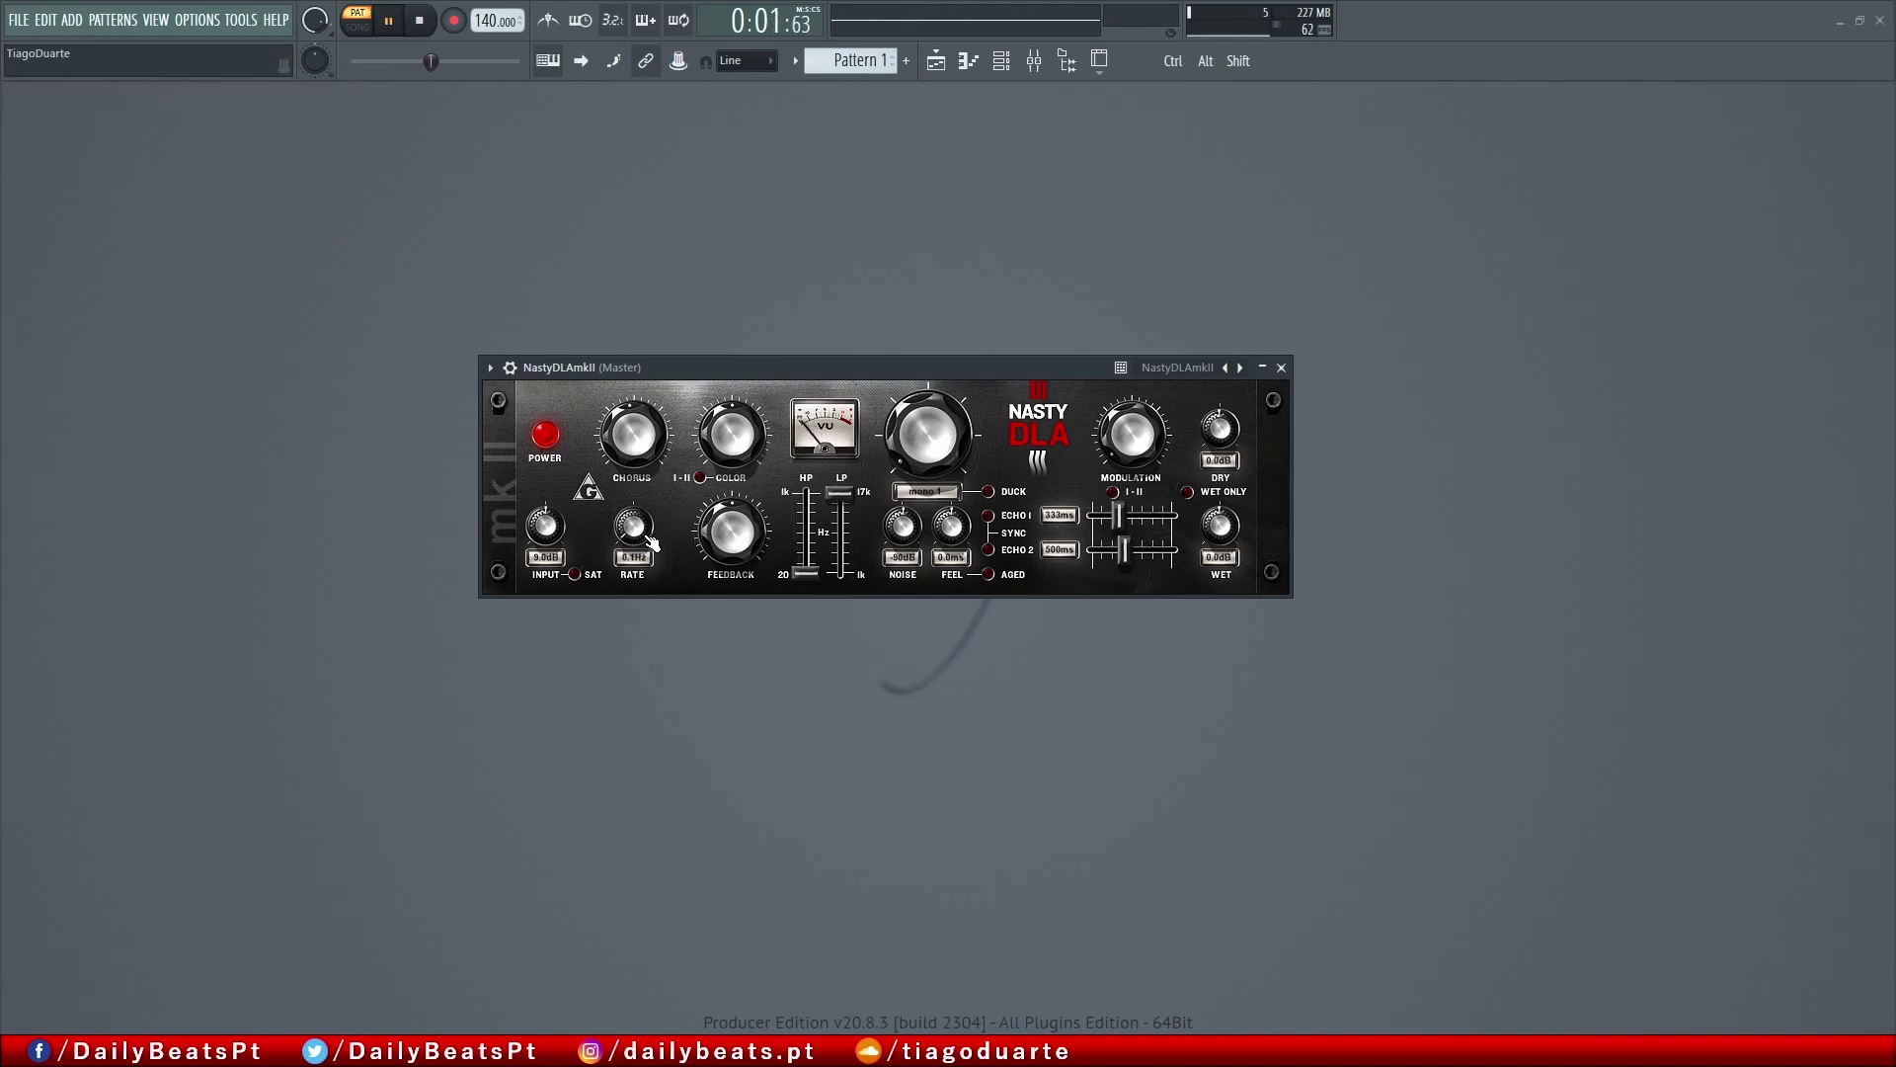
pyautogui.hotkey('ctrl', 'space')
pyautogui.moveTo(649, 538); pyautogui.dragTo(649, 531)
pyautogui.press('space')
pyautogui.press('space')
# - Audition the pattern while changing the Color amount, including a higher setting
pyautogui.press('space')
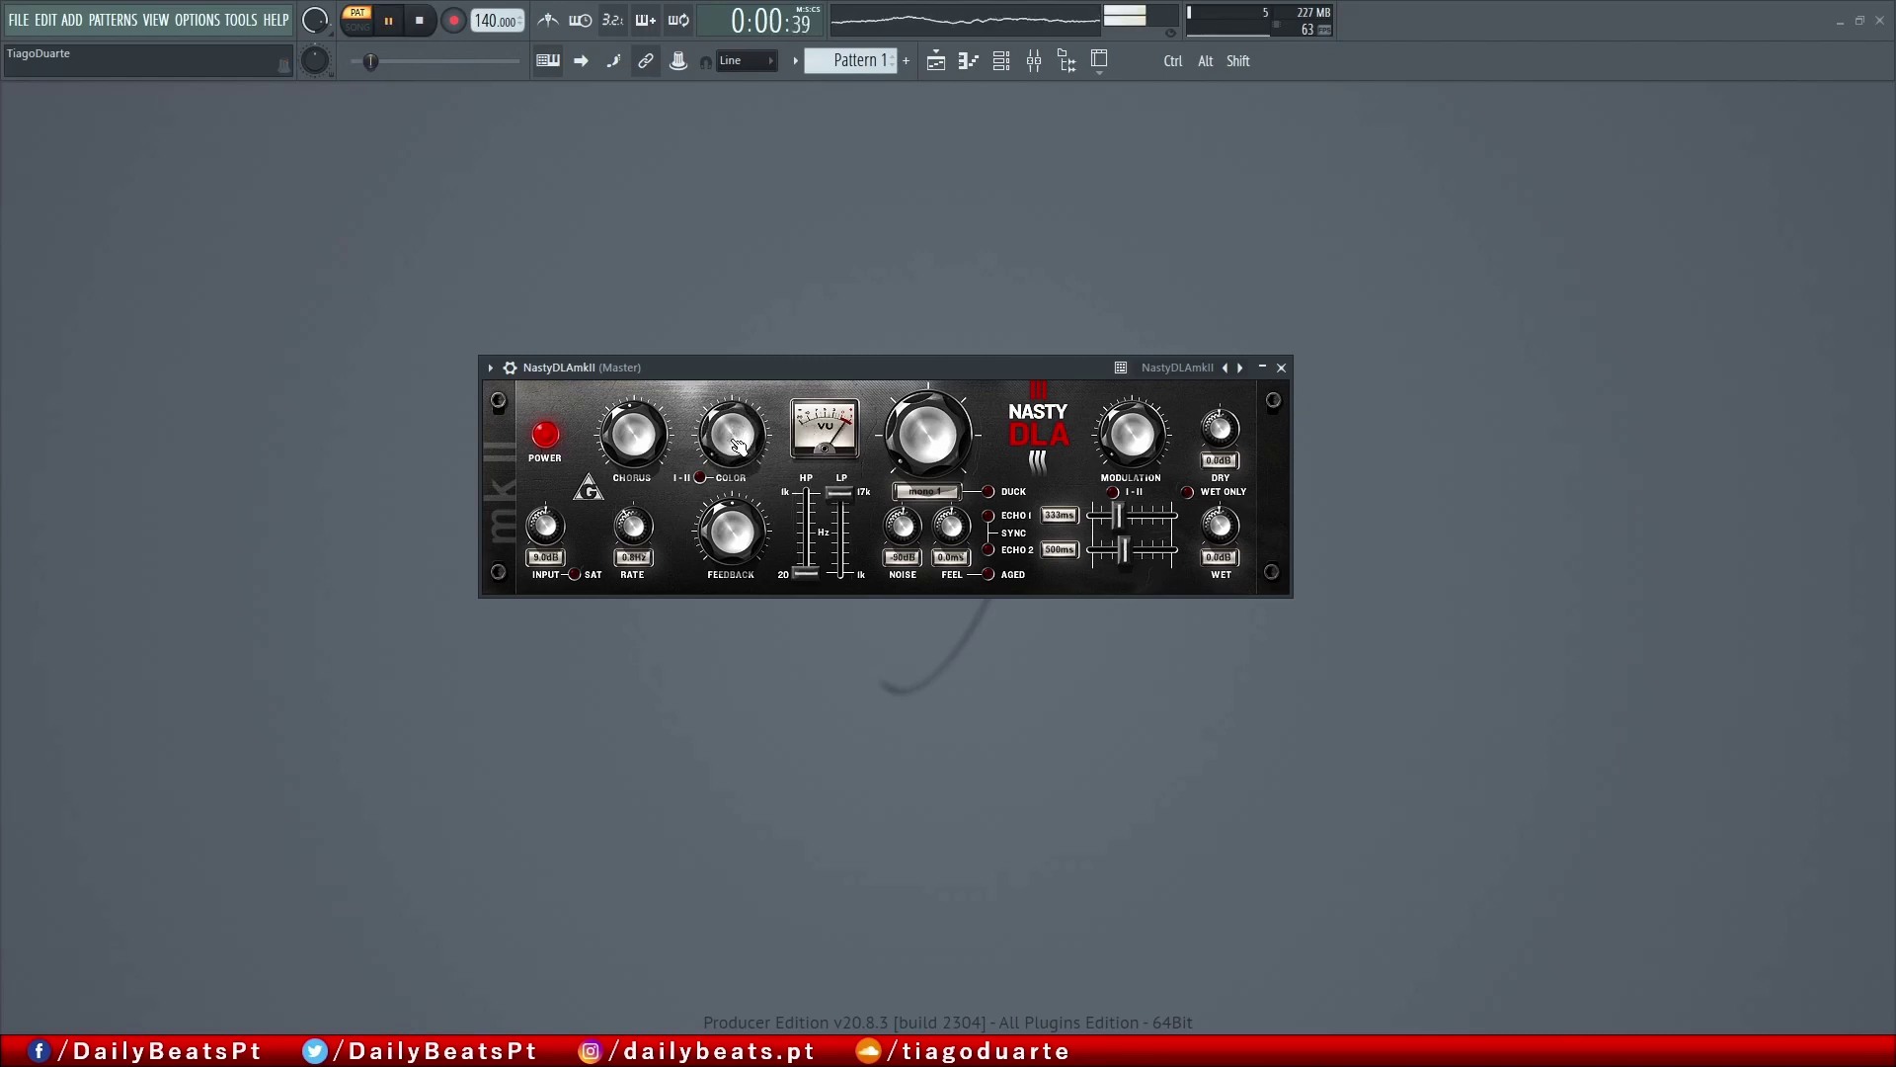
pyautogui.press('space')
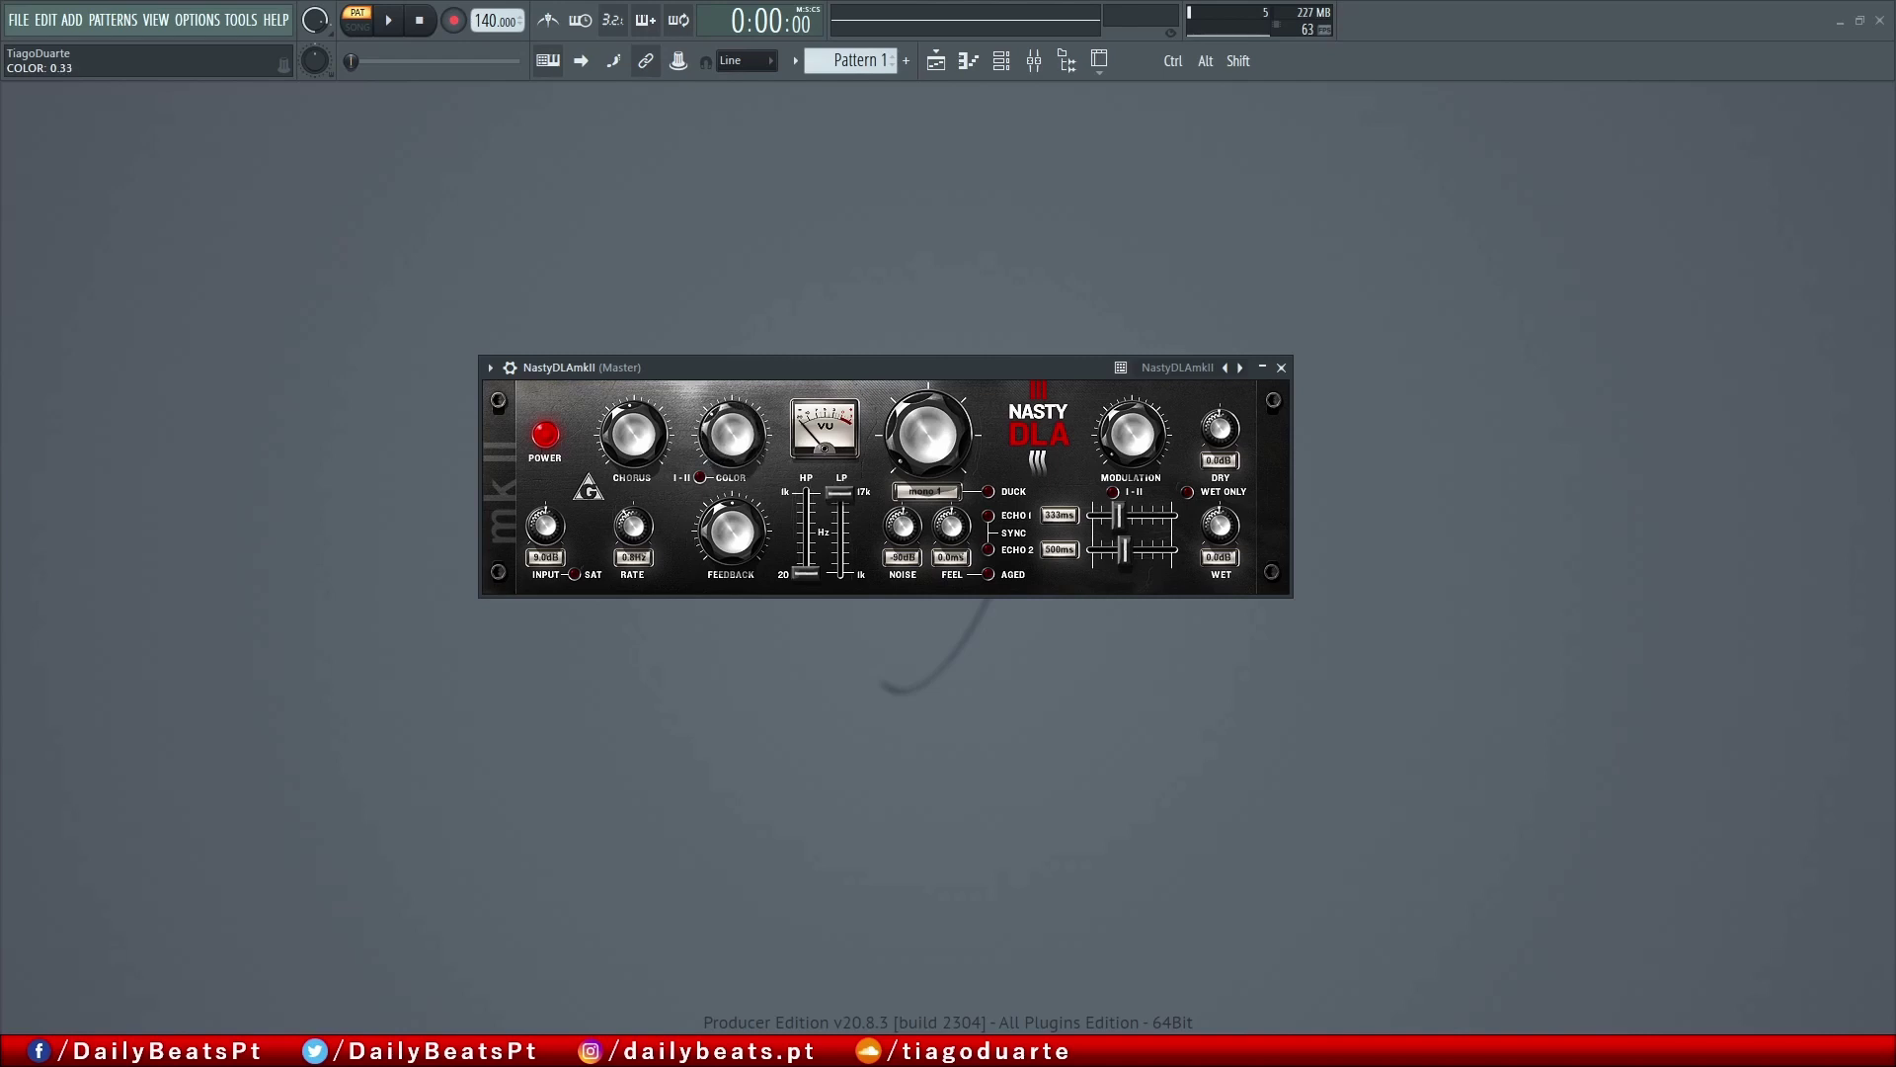
pyautogui.moveTo(715, 464); pyautogui.dragTo(715, 405)
pyautogui.press('space')
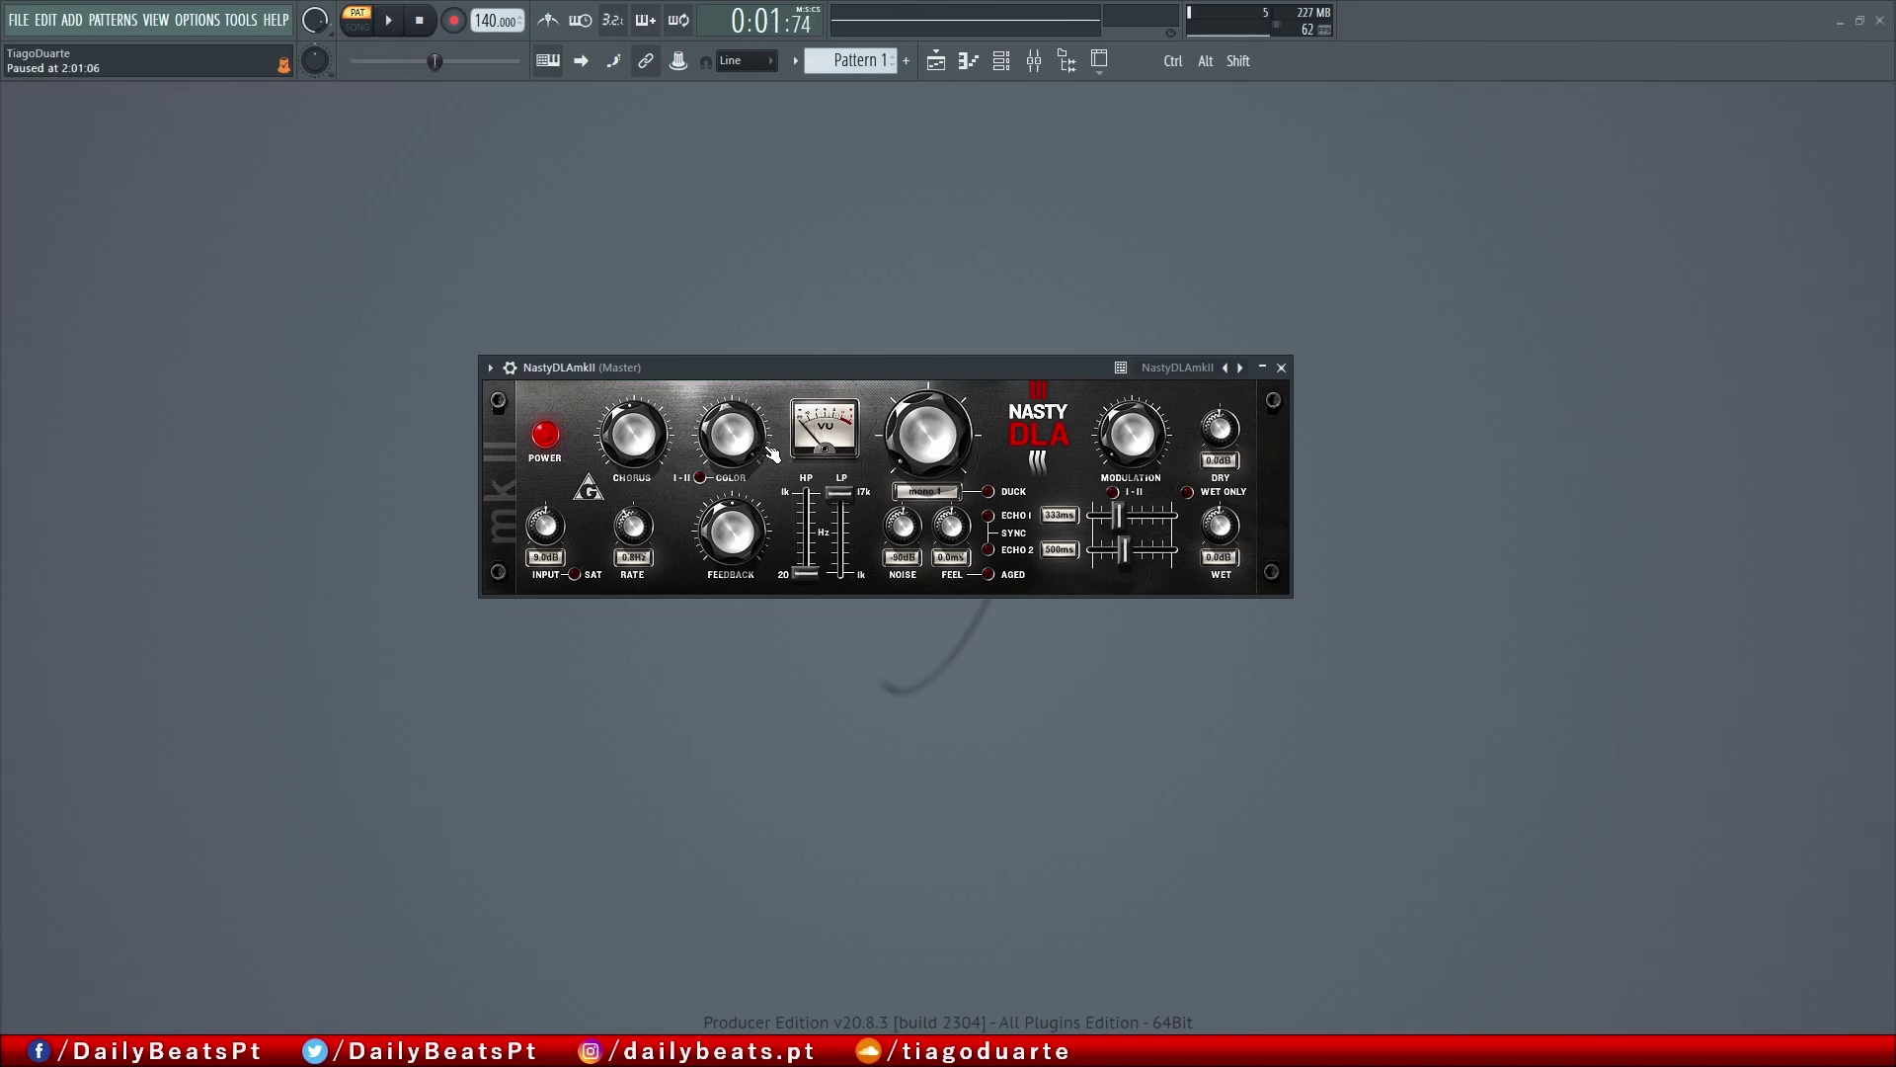
pyautogui.press('space')
# - Compare playback with the Color I-II switch on and off, leaving it off
pyautogui.click(701, 479)
pyautogui.press('space')
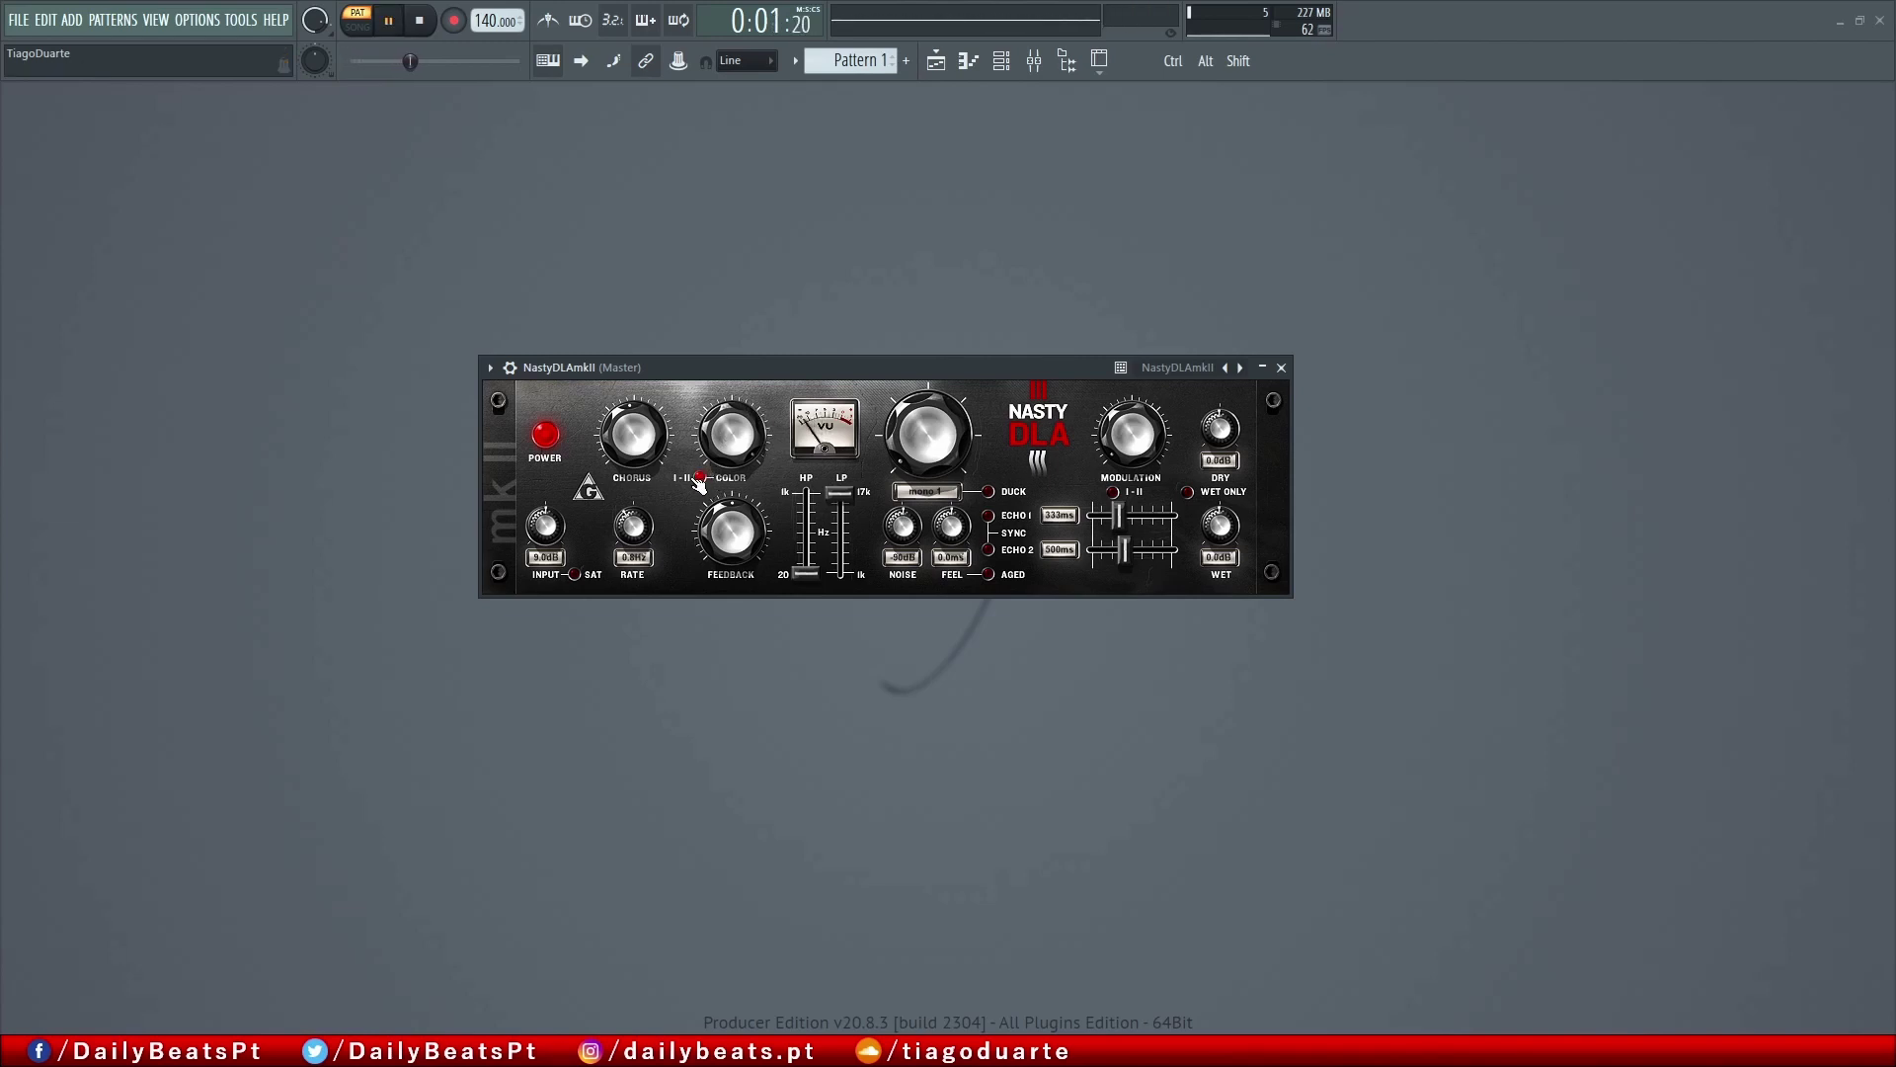
pyautogui.click(703, 480)
pyautogui.press('space')
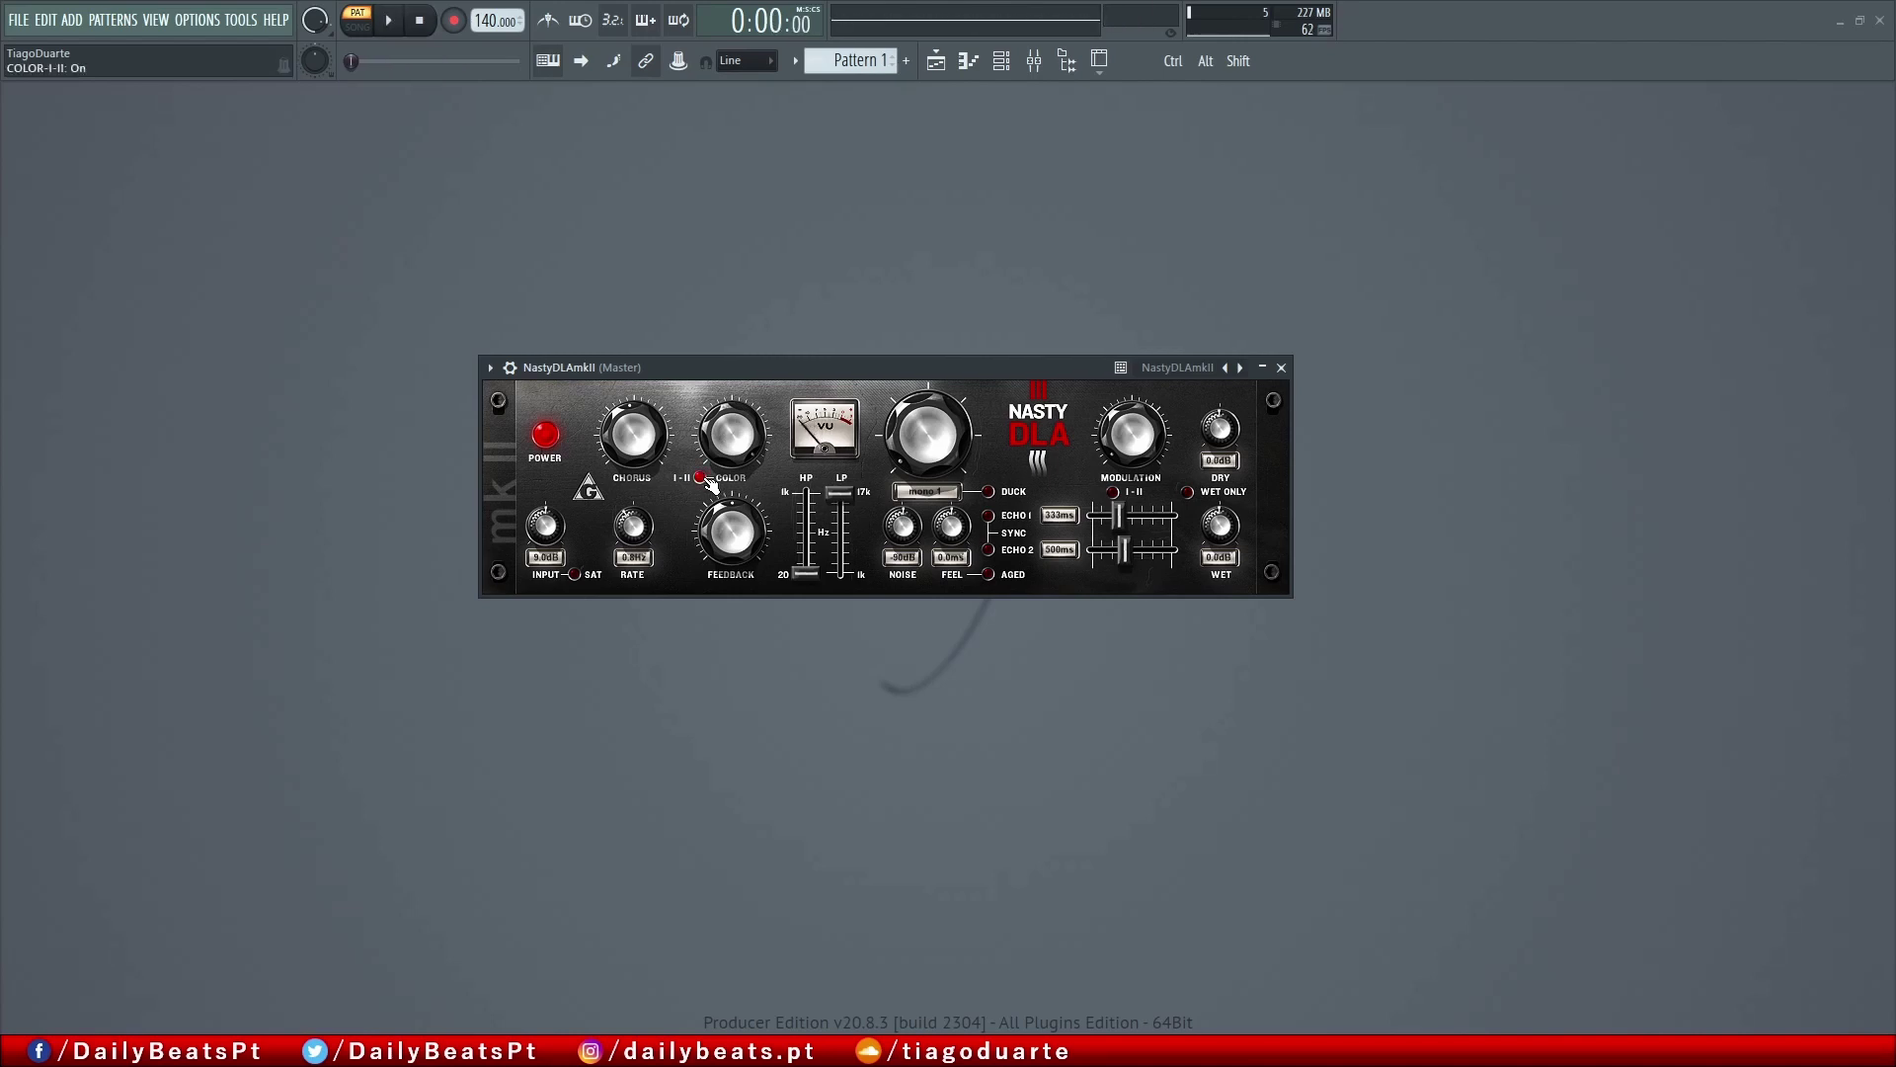
pyautogui.click(701, 478)
pyautogui.press('space')
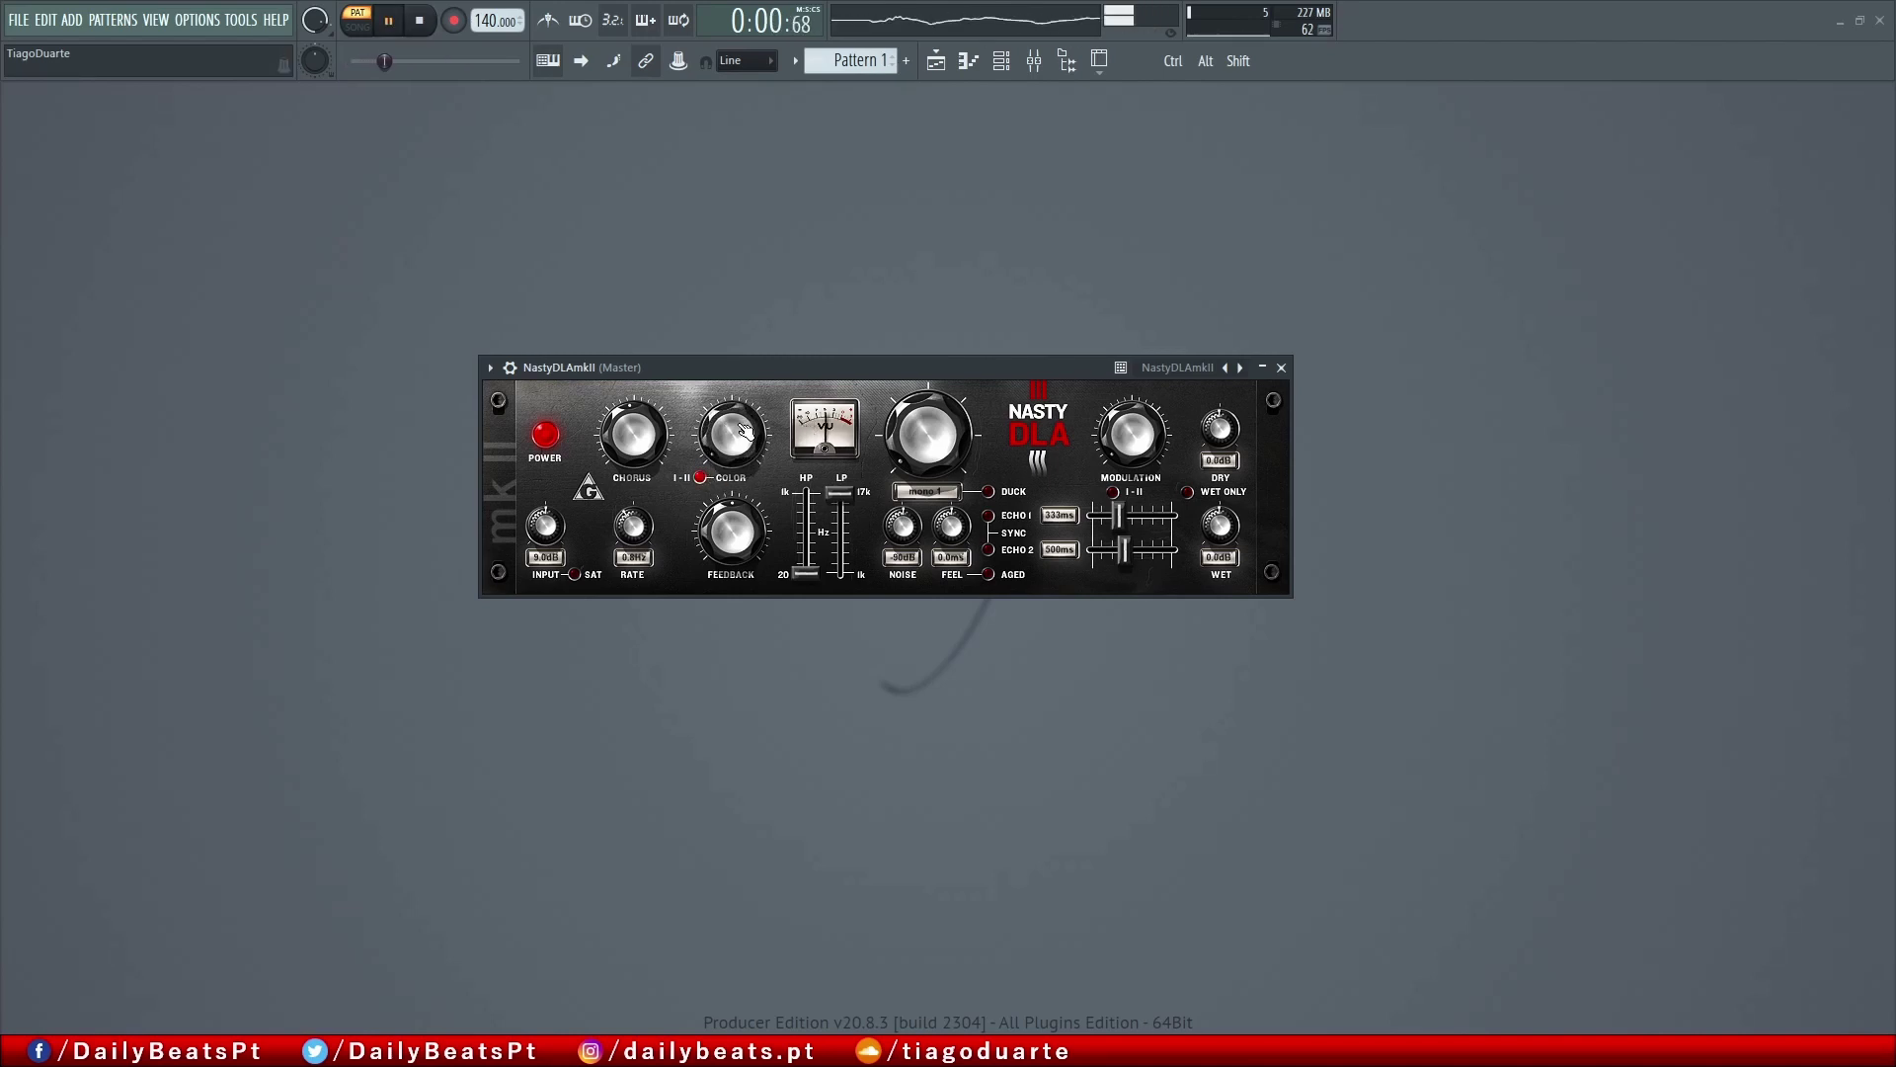
pyautogui.click(700, 478)
pyautogui.press('space')
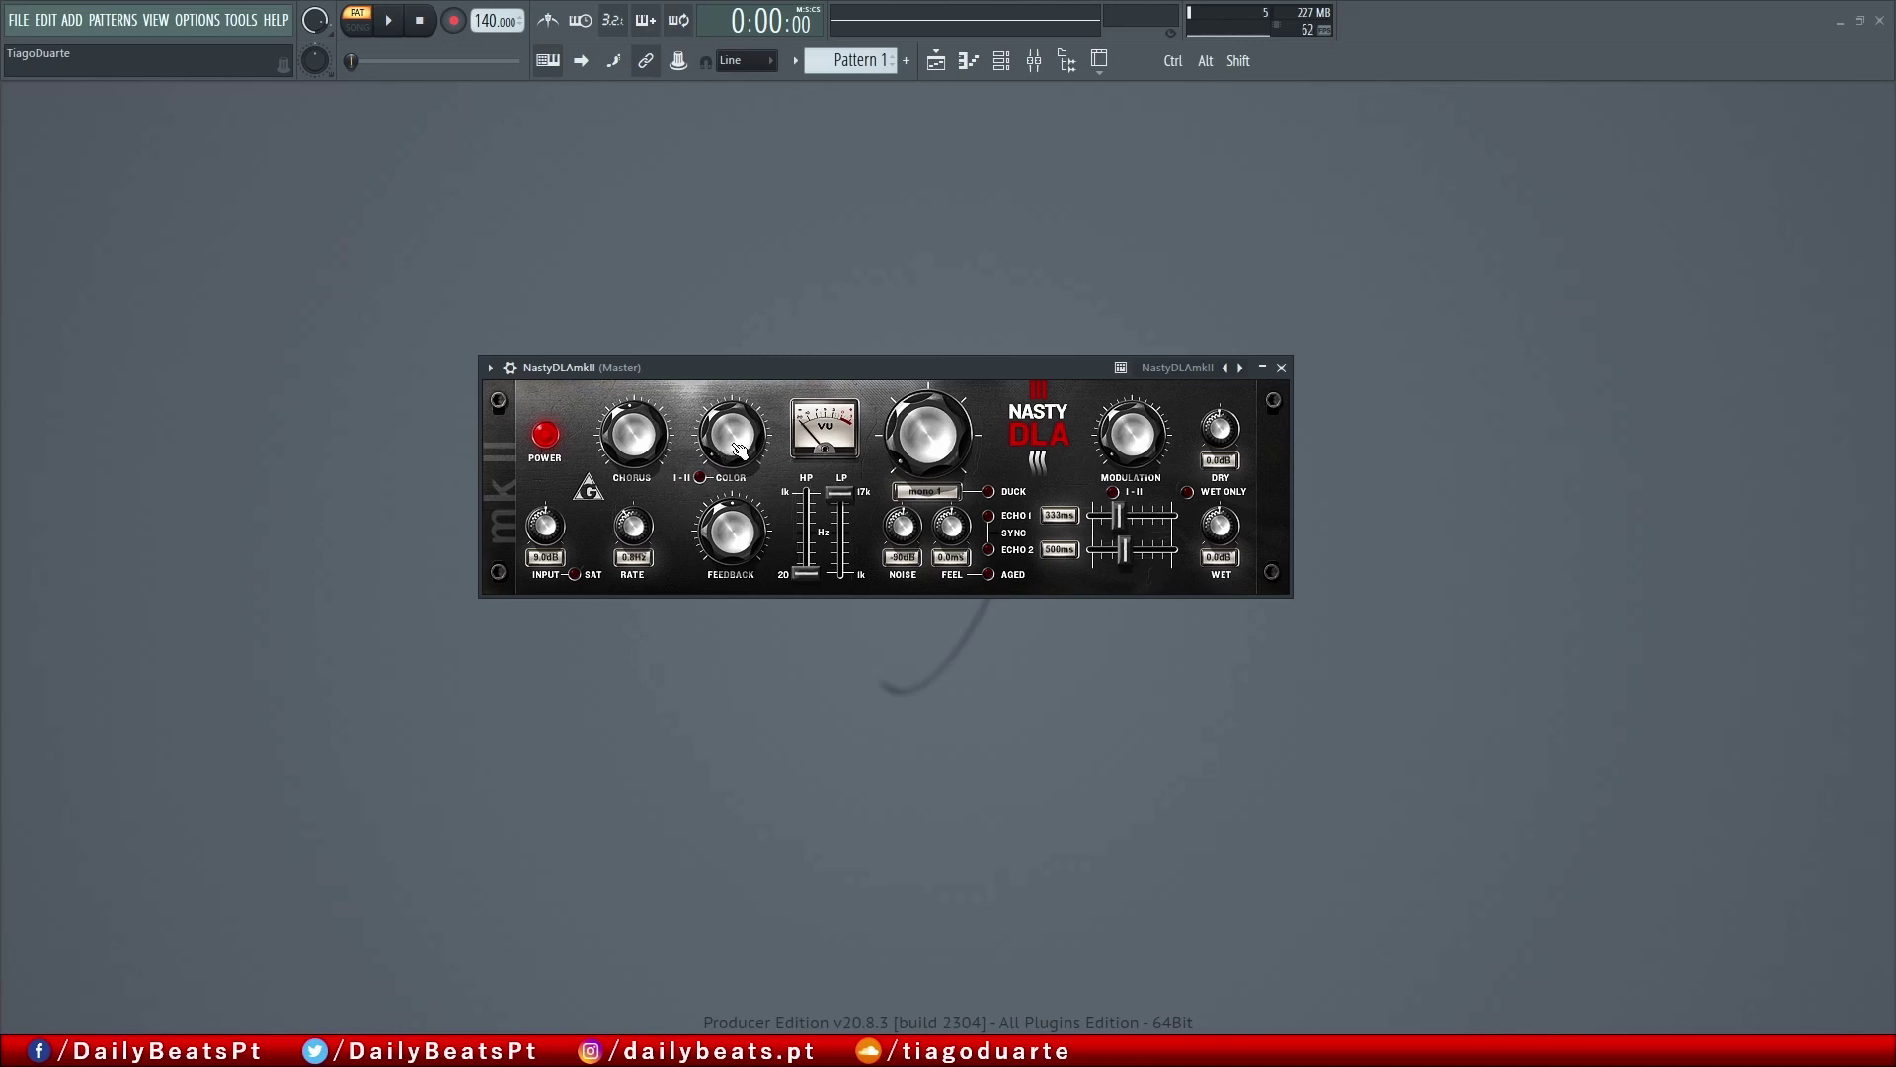
# - Turn Color up to 1.00 and set the chorus Rate to 1.0 Hz
pyautogui.moveTo(746, 441); pyautogui.dragTo(745, 425)
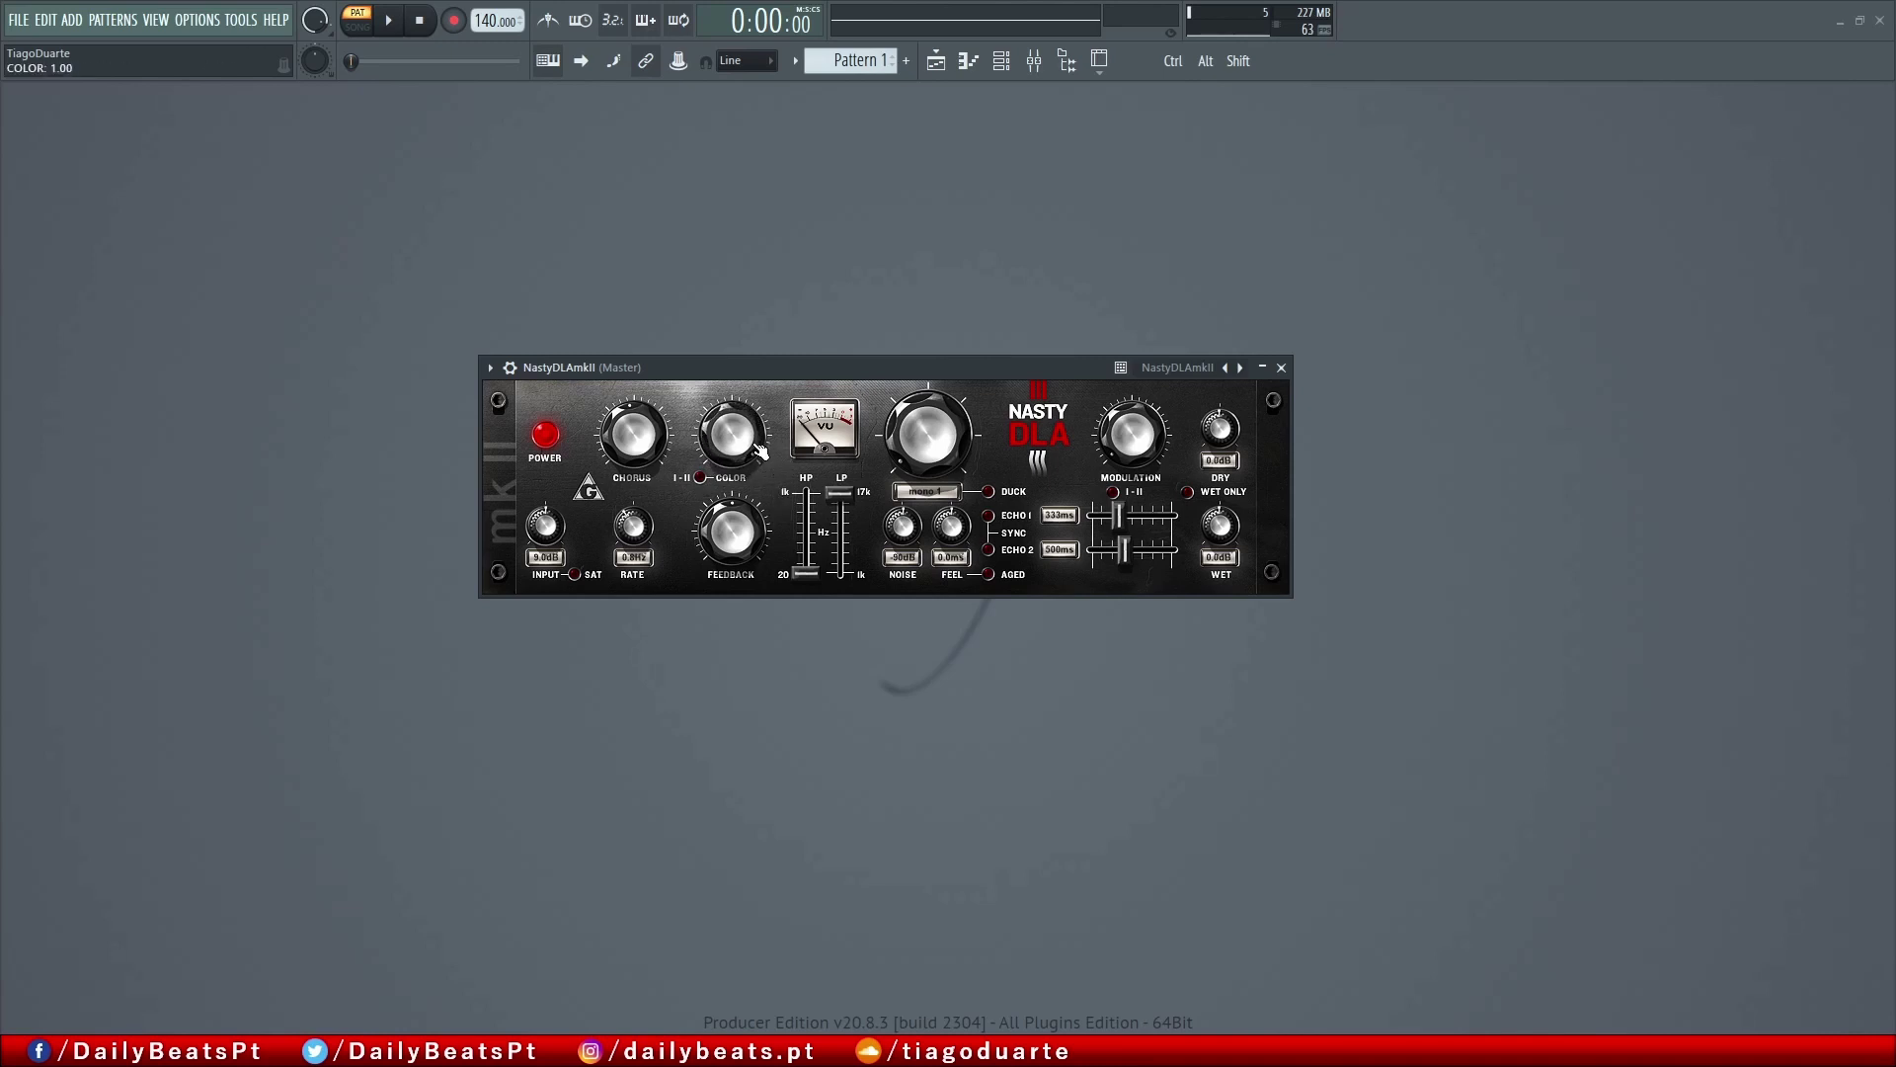
pyautogui.click(642, 432)
pyautogui.moveTo(653, 530); pyautogui.dragTo(652, 509)
pyautogui.click(729, 414)
# - Set Feedback to 0.36 and play the pattern to hear the repeats
pyautogui.press('space')
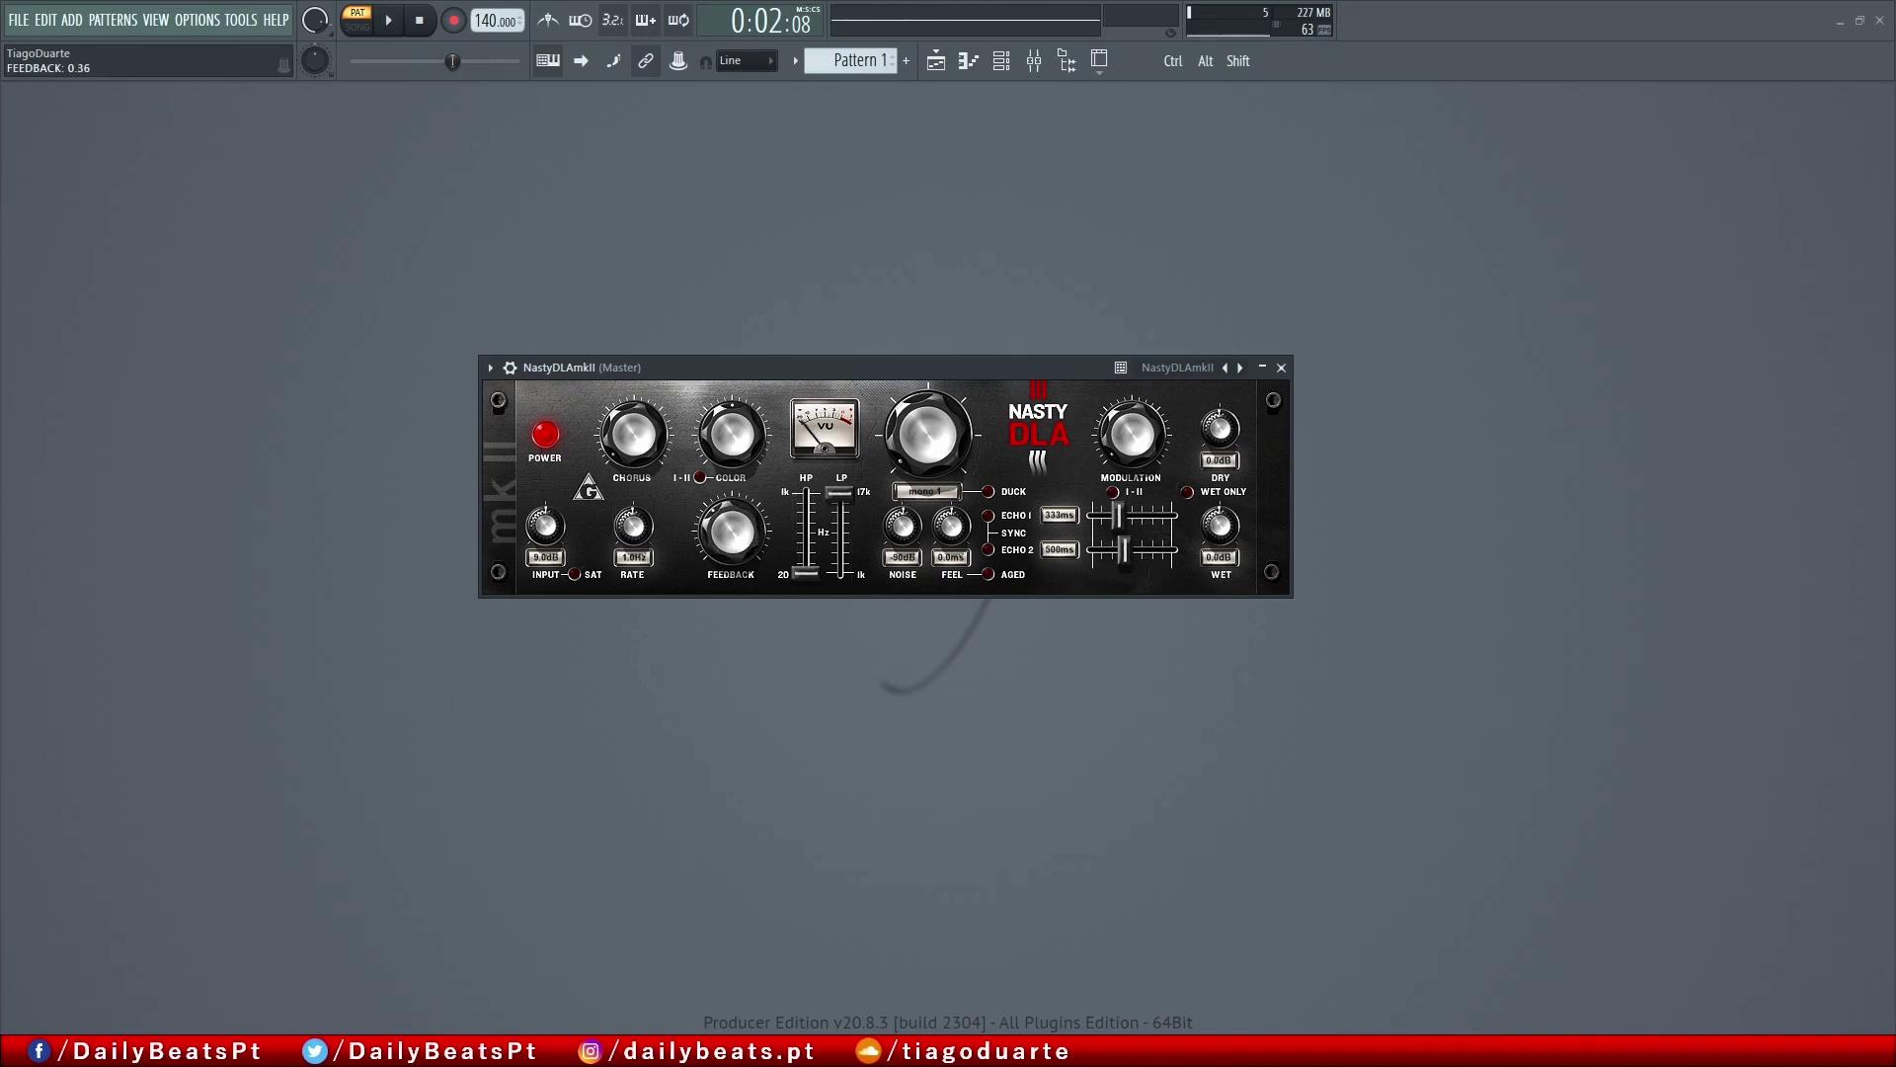
pyautogui.press('space')
pyautogui.press('space')
# - Raise the HP filter, audition the thinner echoes, and return the filter to 20 Hz
pyautogui.moveTo(814, 583); pyautogui.dragTo(787, 484)
pyautogui.press('space')
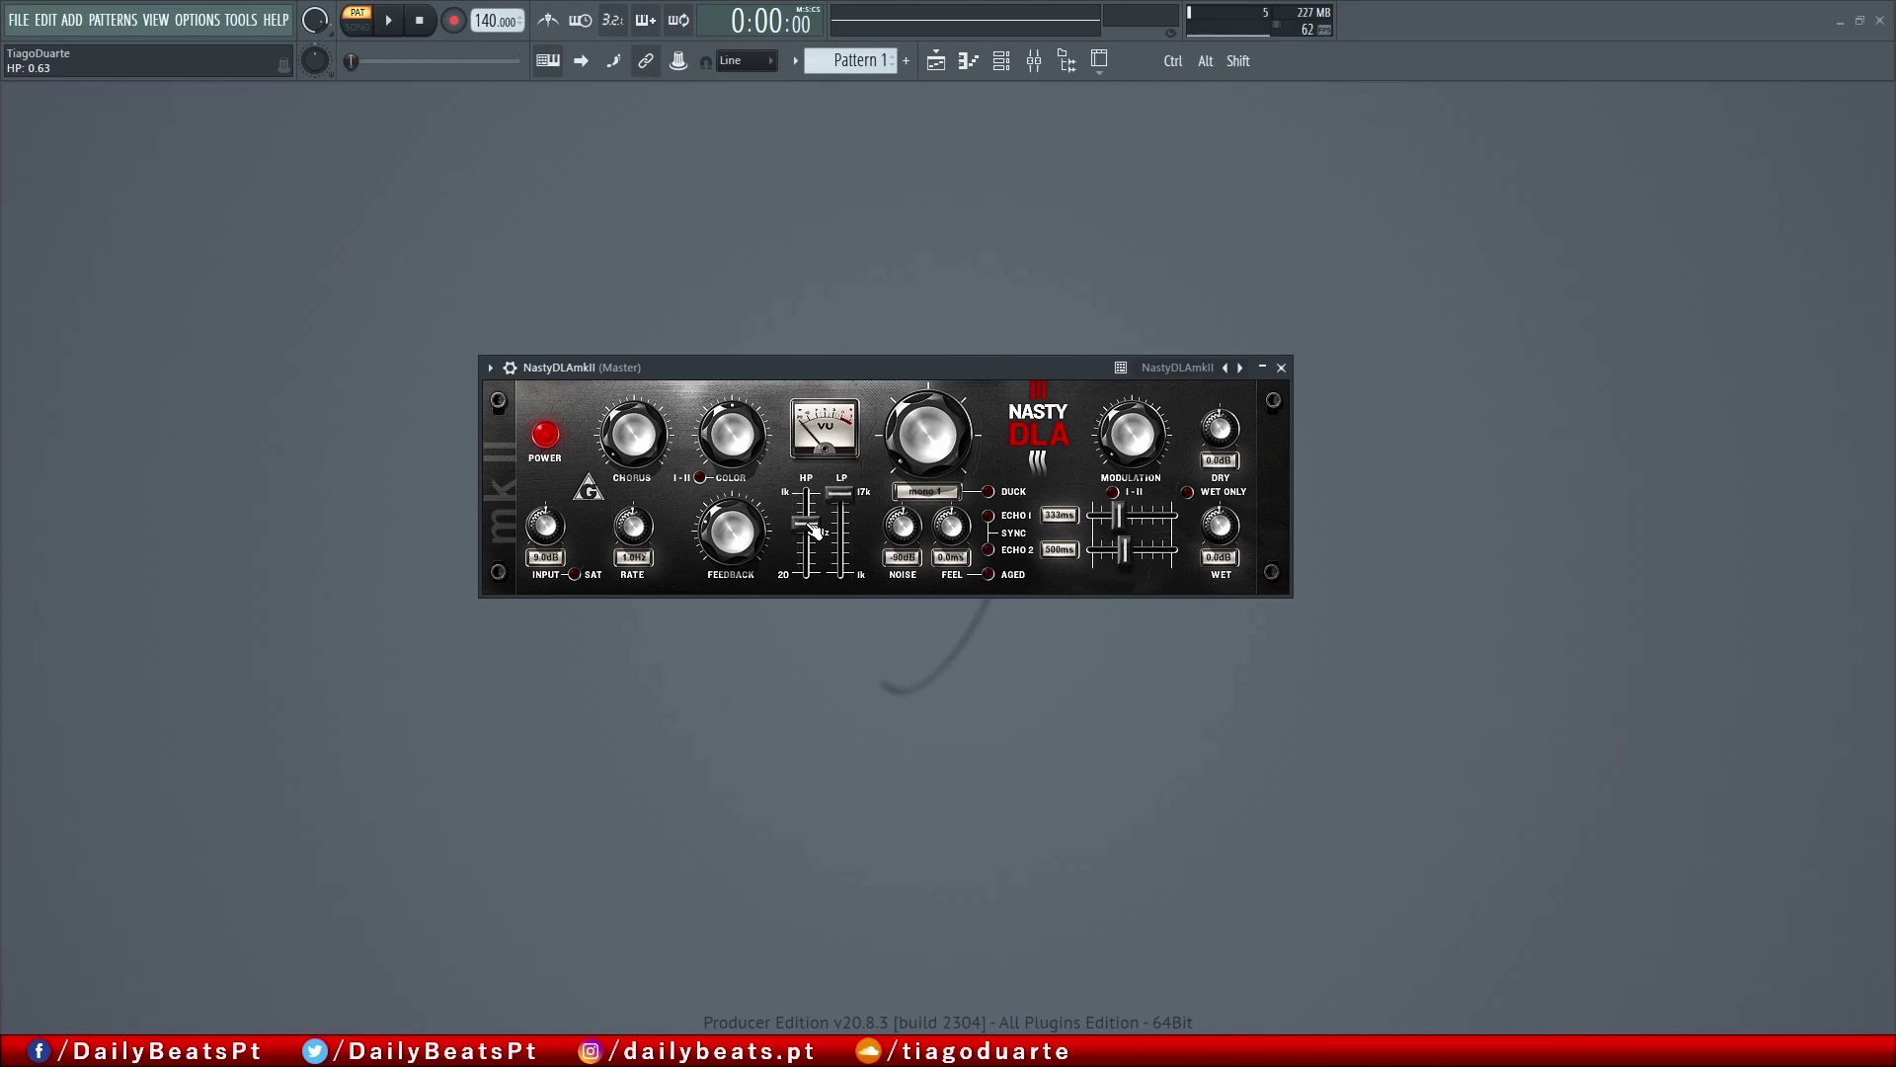
pyautogui.moveTo(815, 531); pyautogui.dragTo(806, 573)
pyautogui.press('space')
pyautogui.press('space')
pyautogui.press('space')
pyautogui.press('space')
# - Lower the LP filter close to 1k, audition the darker echoes, and return it to 17k
pyautogui.moveTo(847, 502); pyautogui.dragTo(839, 560)
pyautogui.press('space')
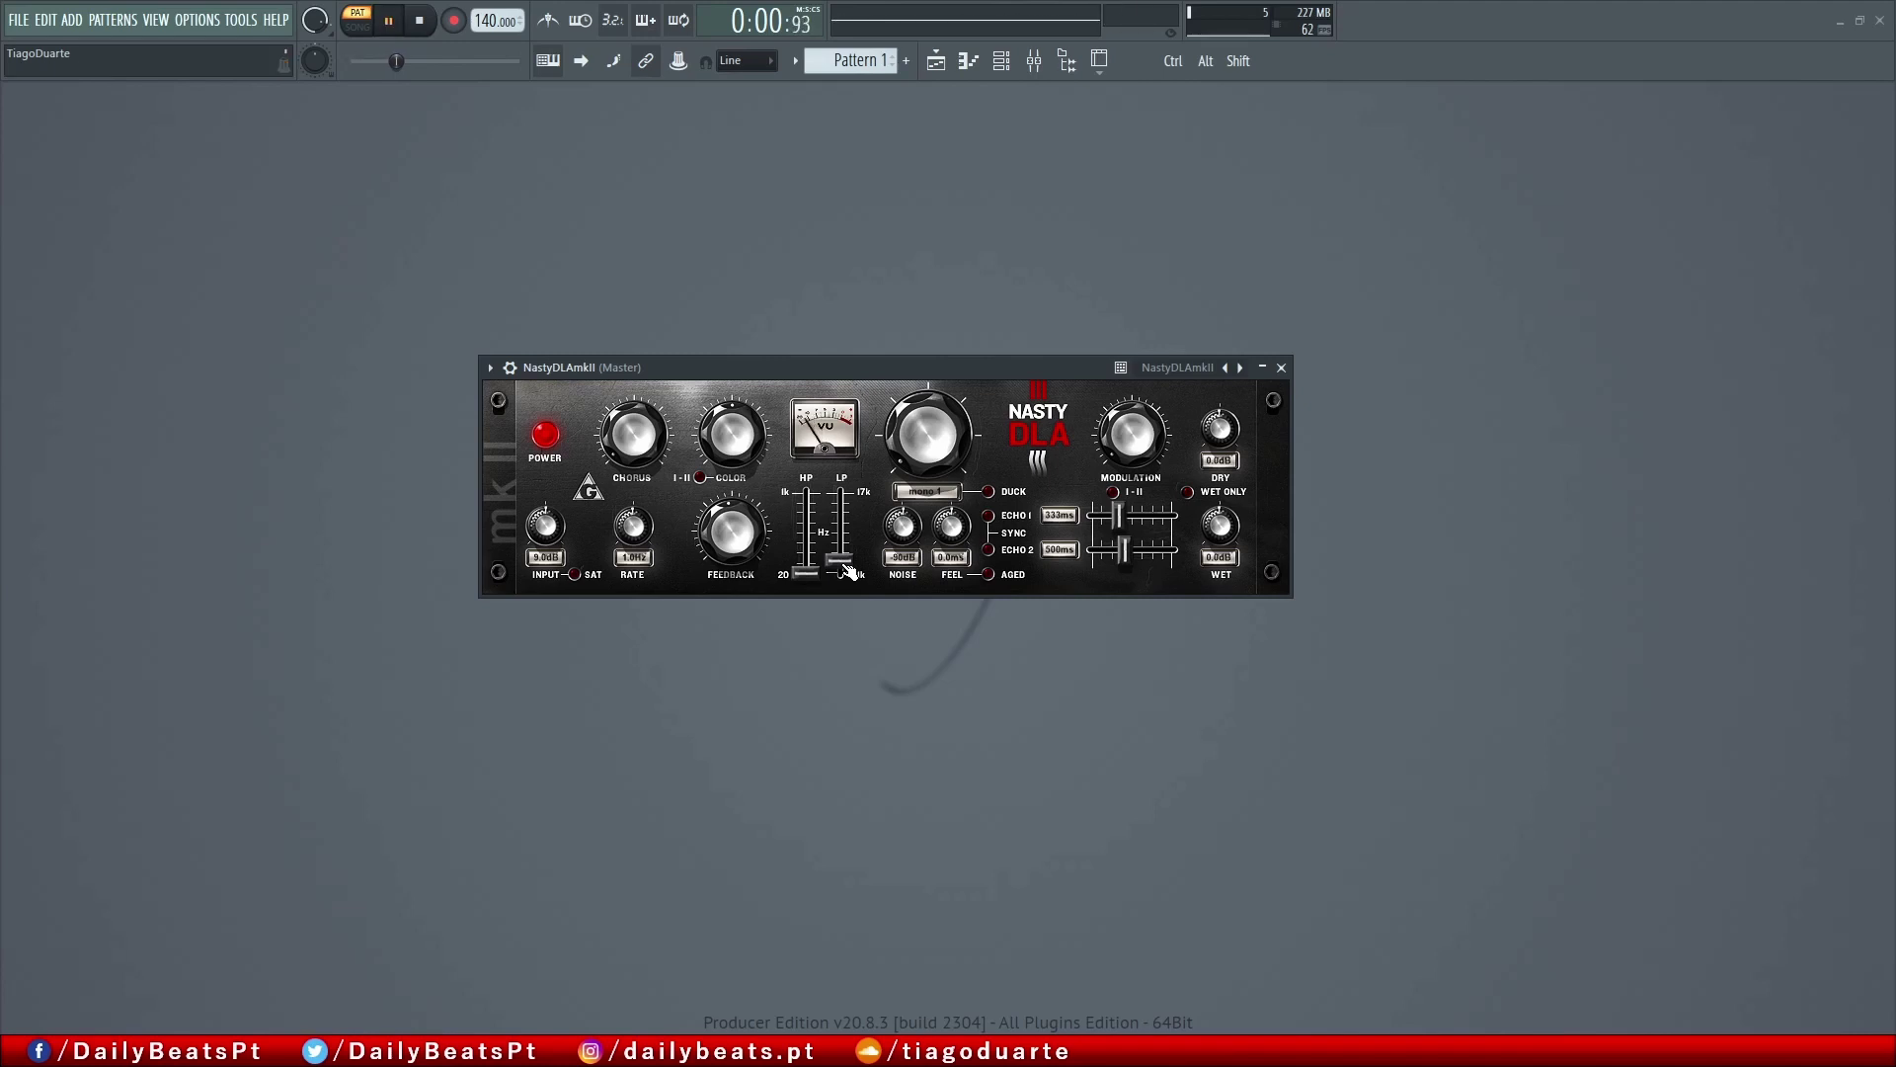
pyautogui.press('space')
pyautogui.moveTo(848, 571); pyautogui.dragTo(841, 493)
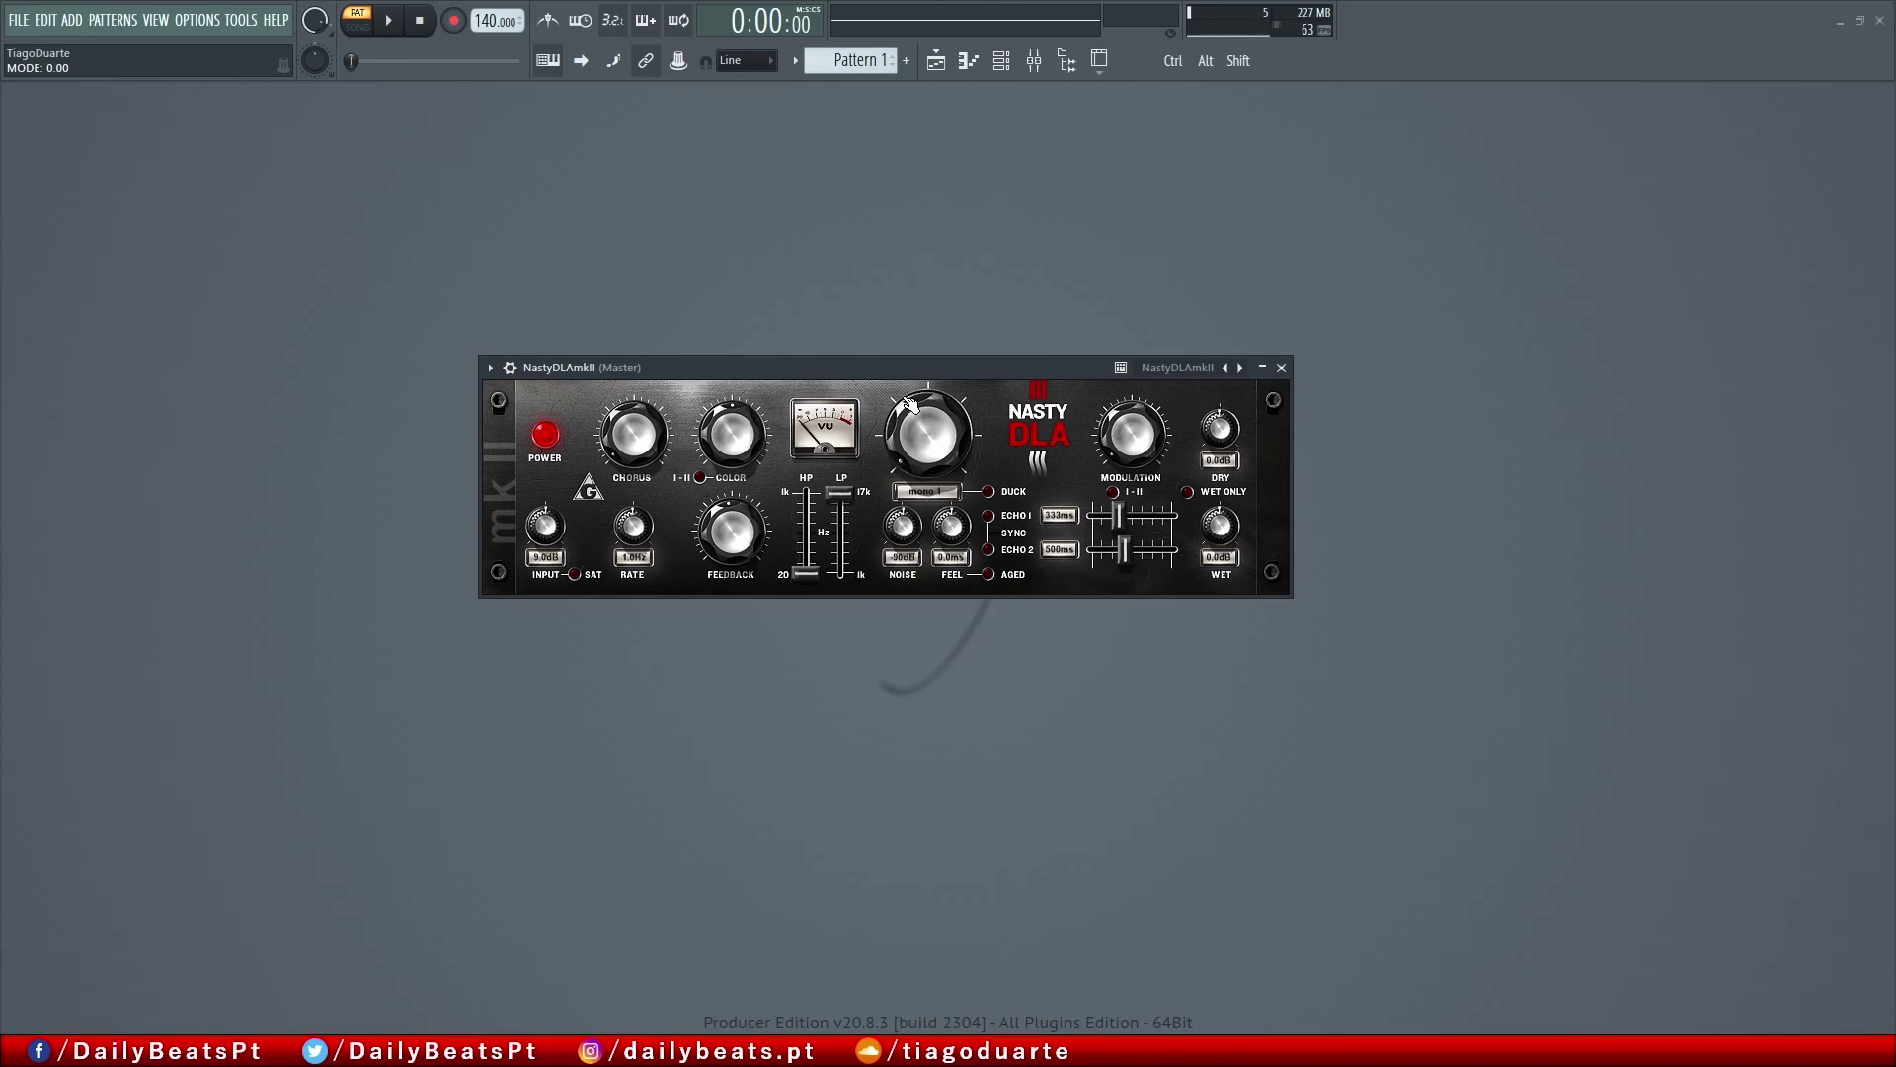
# - Switch the delay mode to mono 1&2 and play the pattern to audition it
pyautogui.moveTo(928, 435)
pyautogui.mouseDown()
pyautogui.moveTo(938, 478)
pyautogui.moveTo(937, 443)
pyautogui.mouseUp()
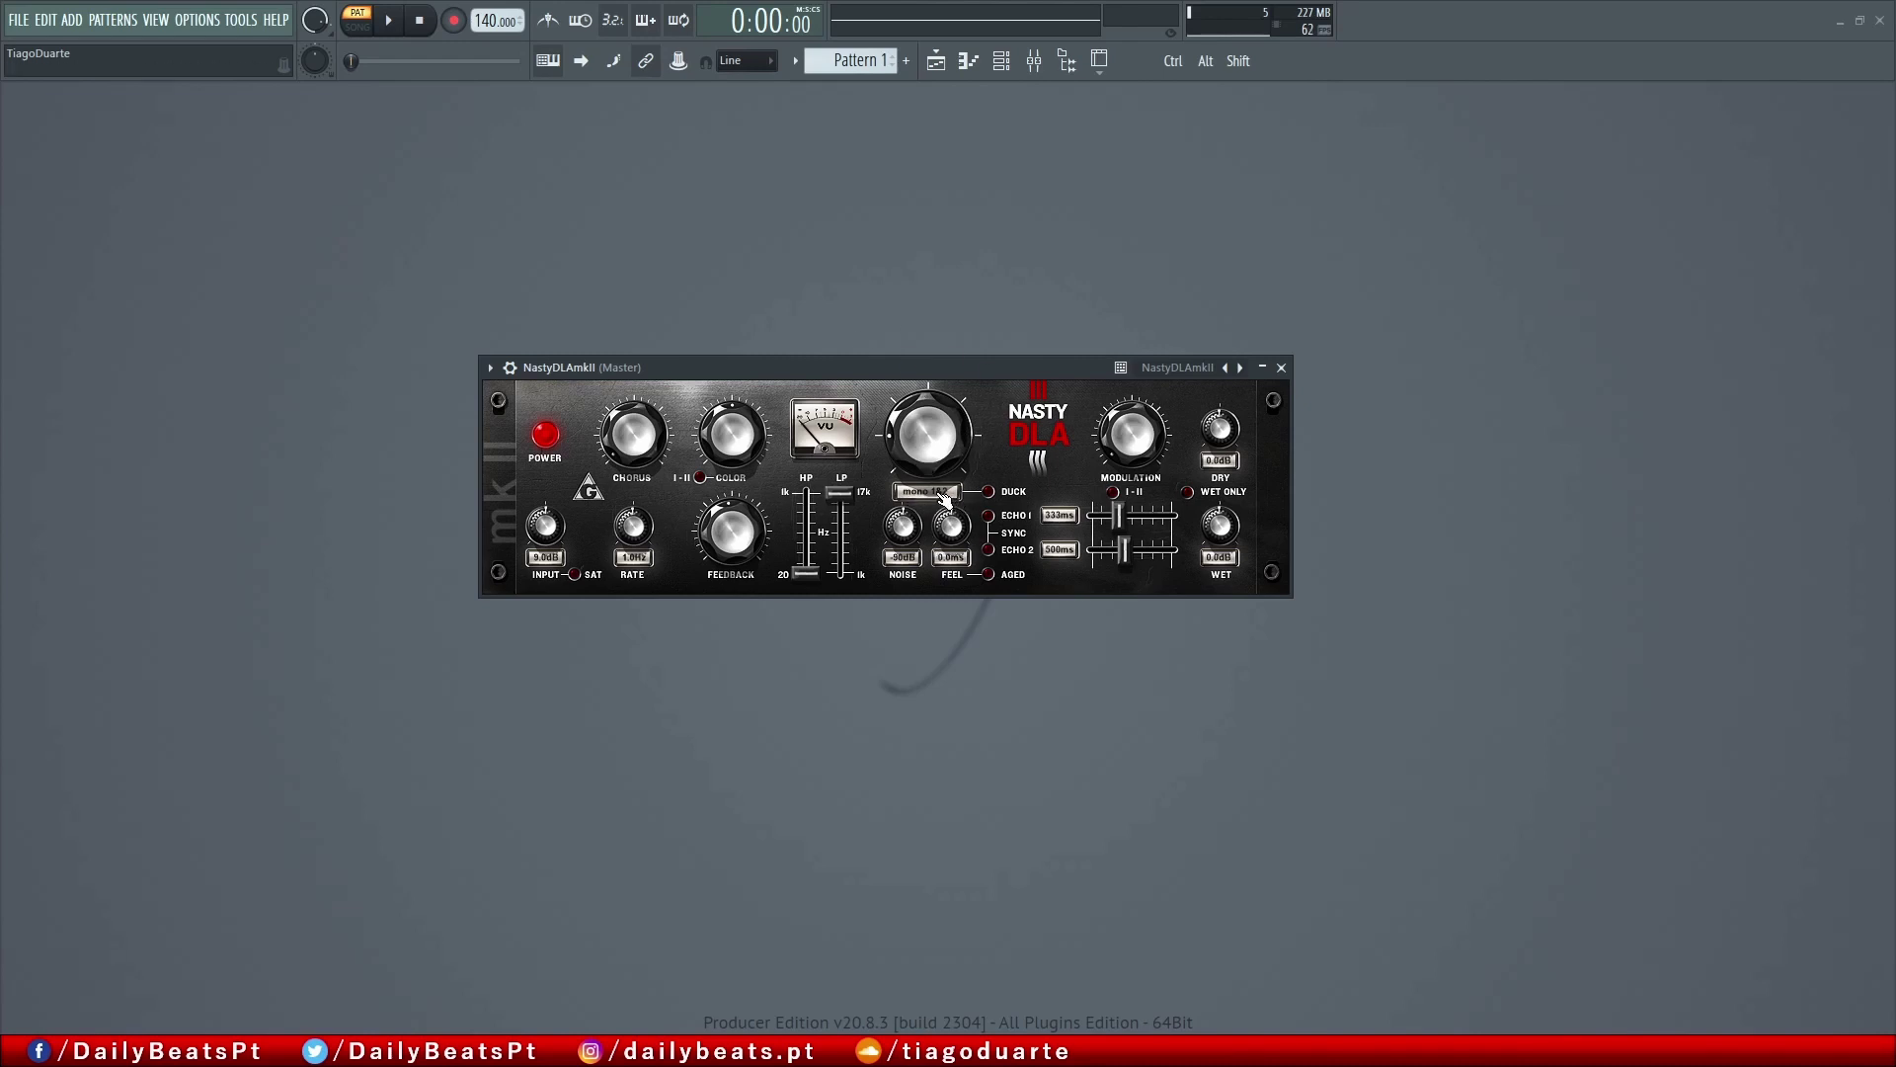
pyautogui.press('space')
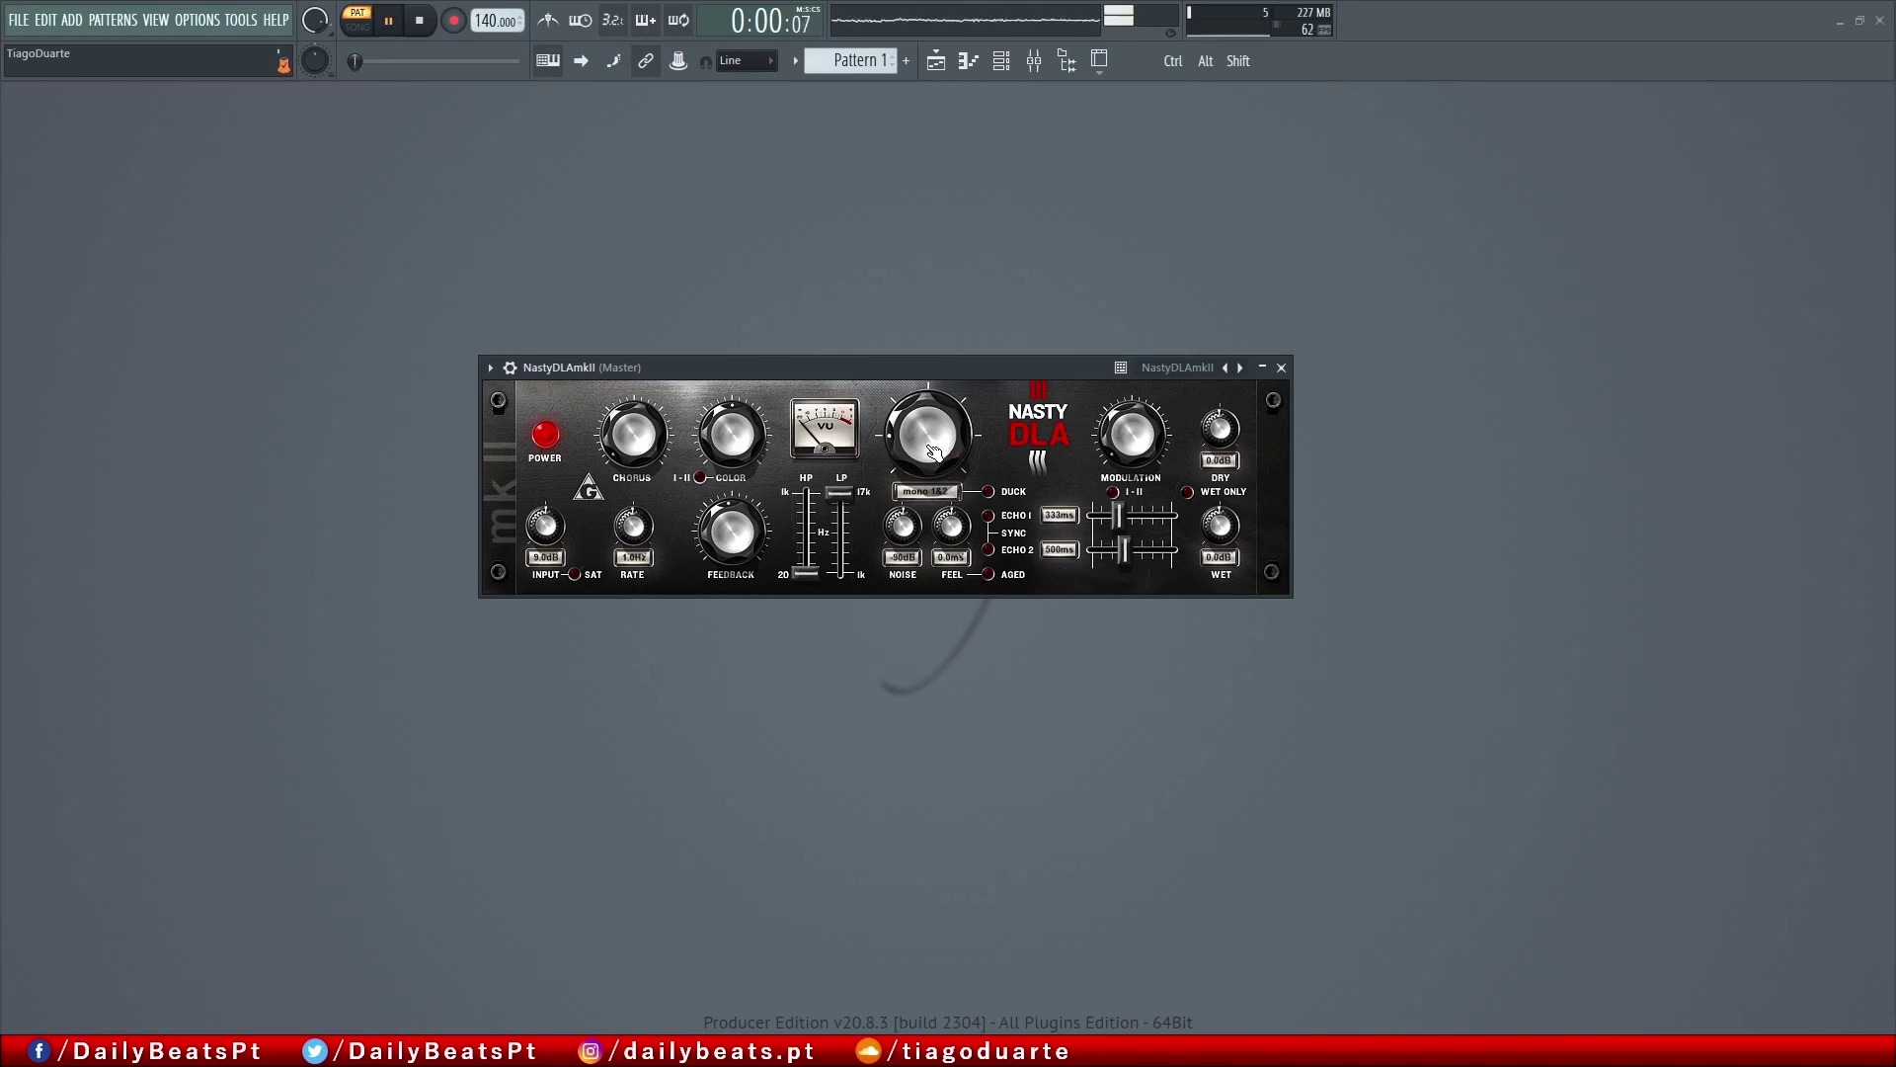
pyautogui.press('space')
pyautogui.press('space')
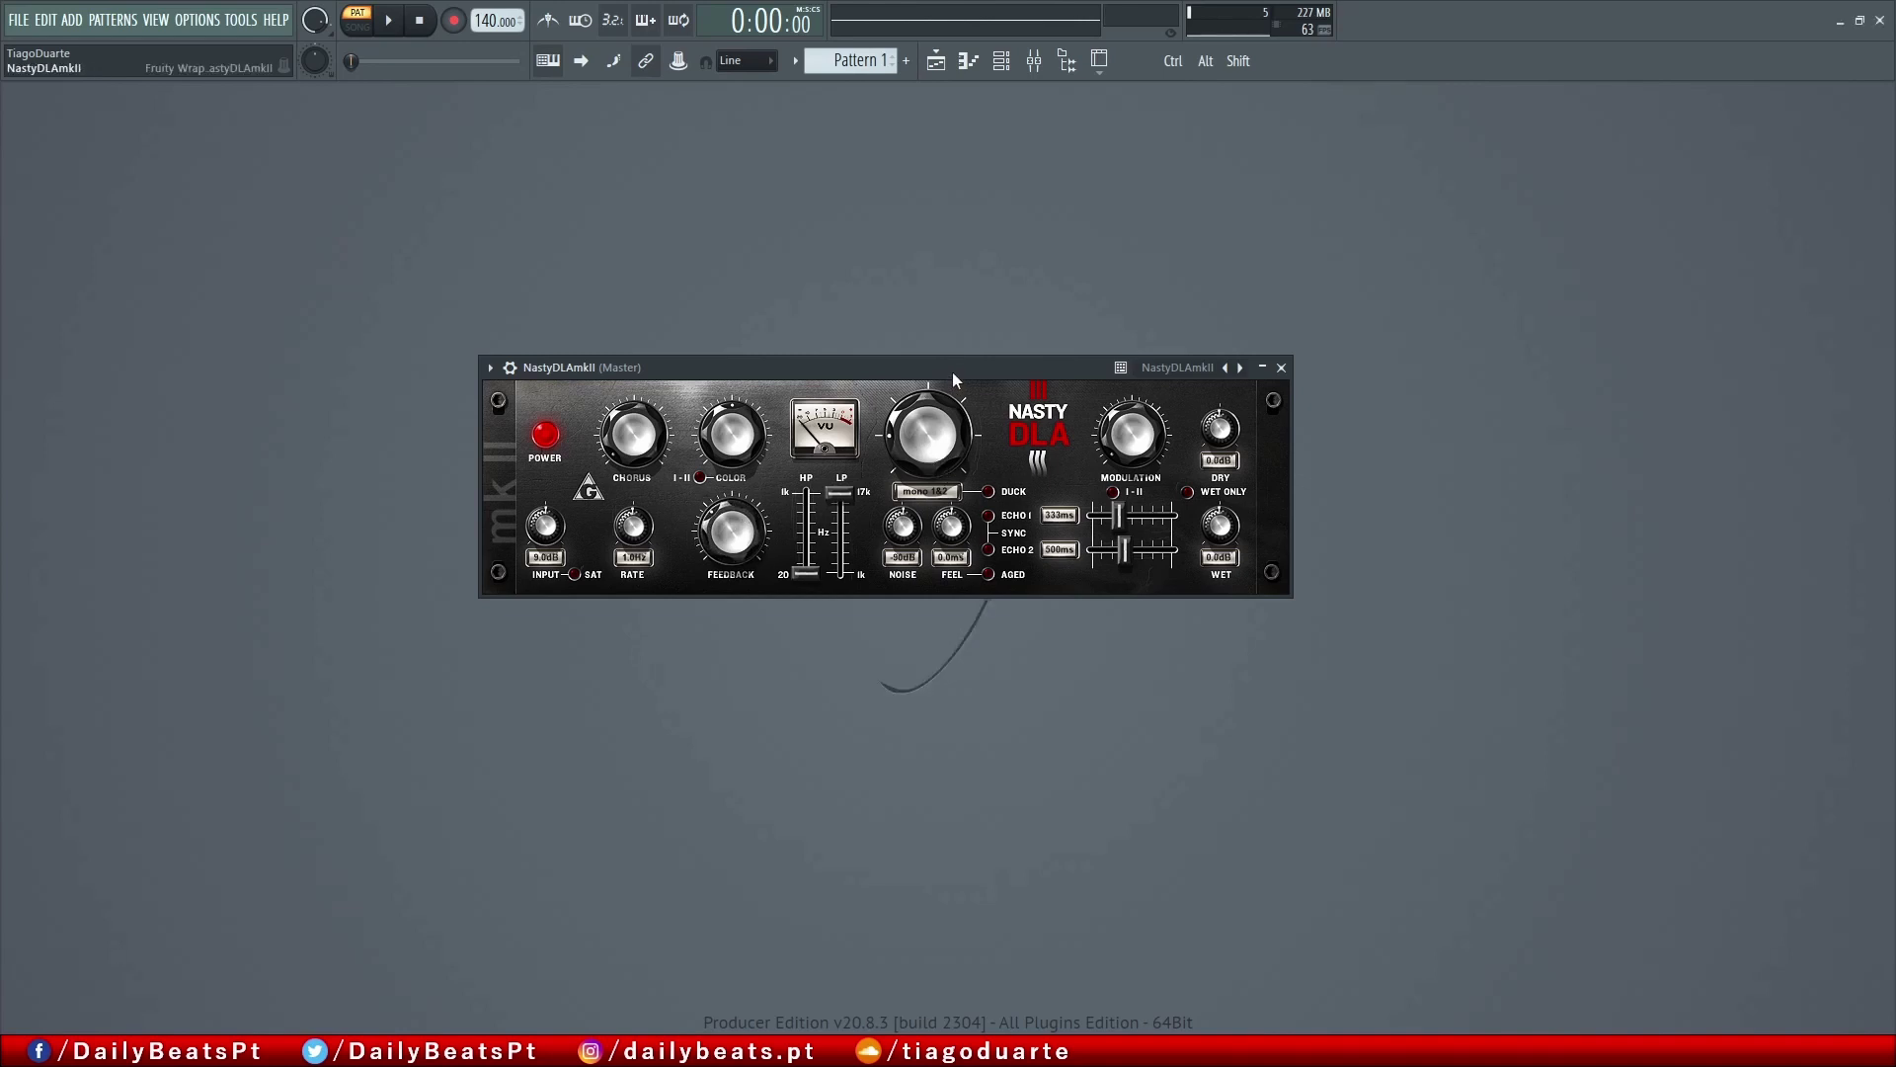
pyautogui.press('space')
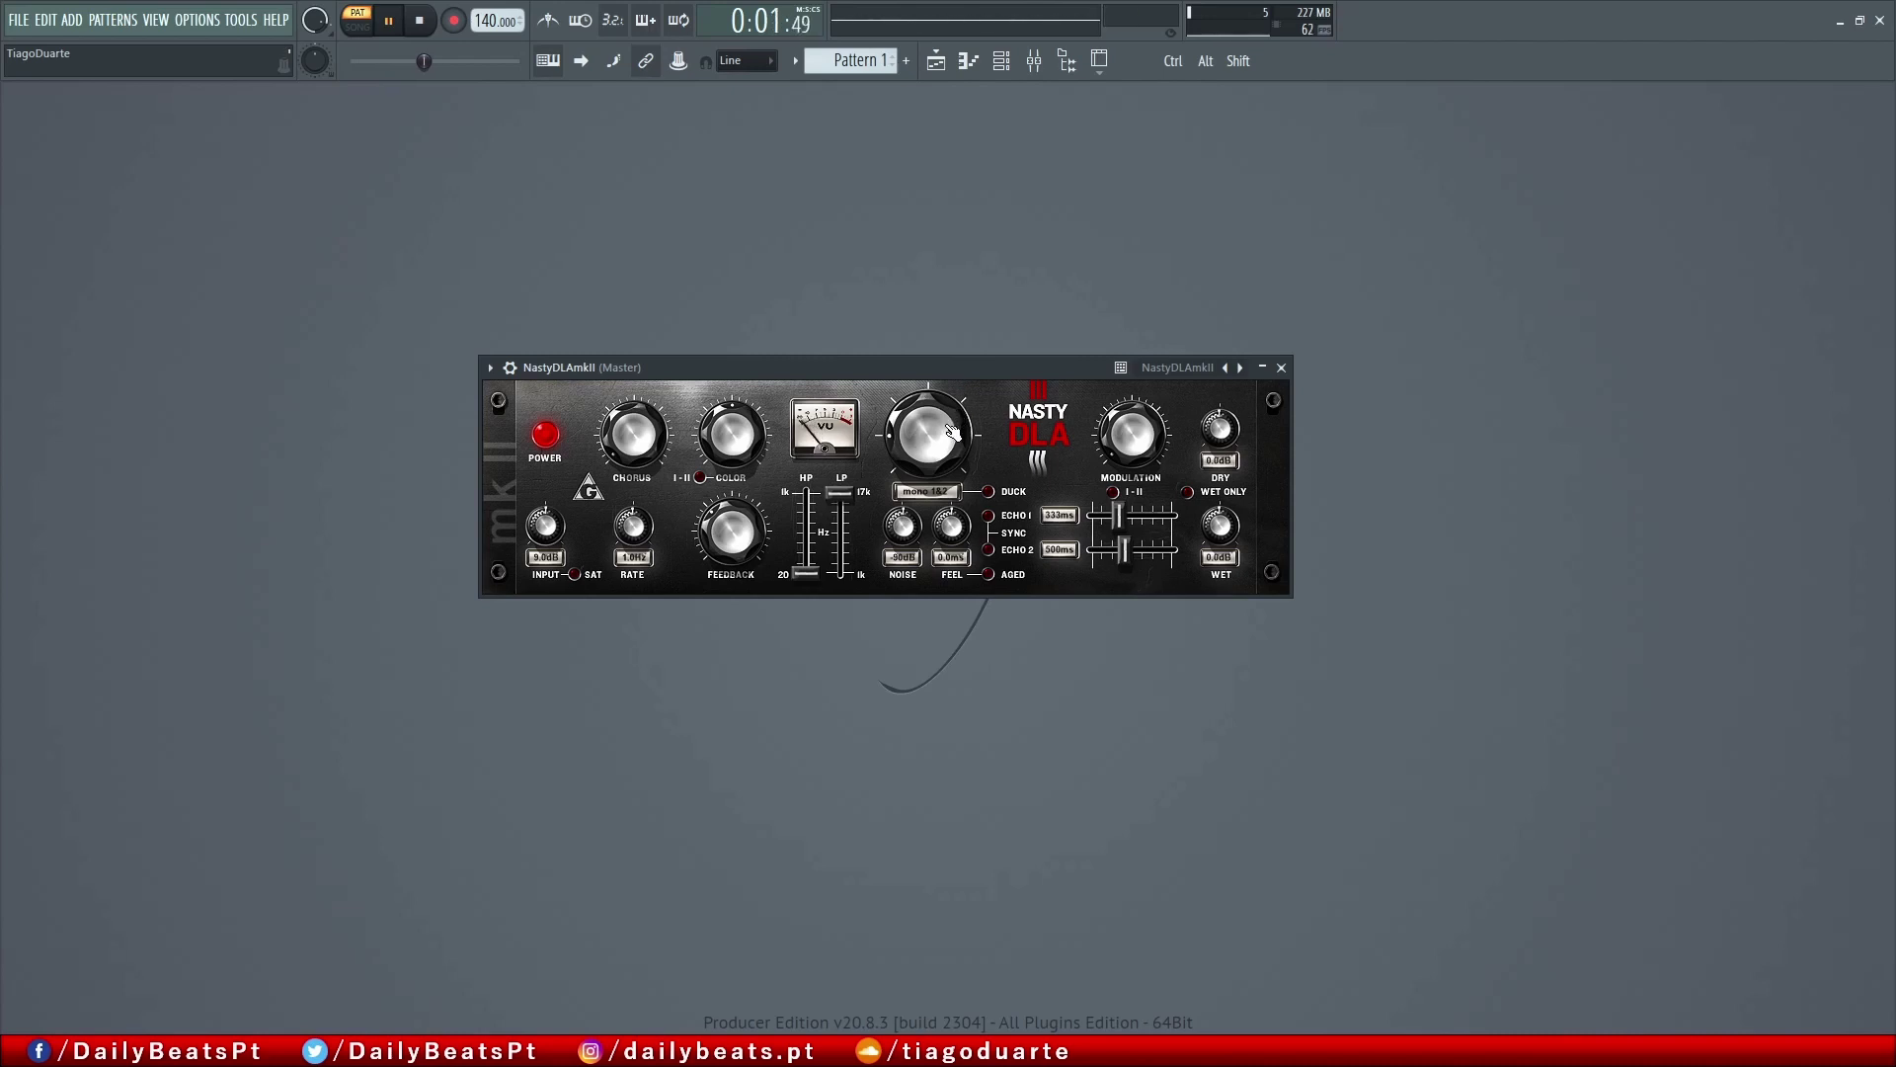
pyautogui.press('space')
# - Switch the delay mode to dual mono and play the pattern to audition it
pyautogui.click(923, 492)
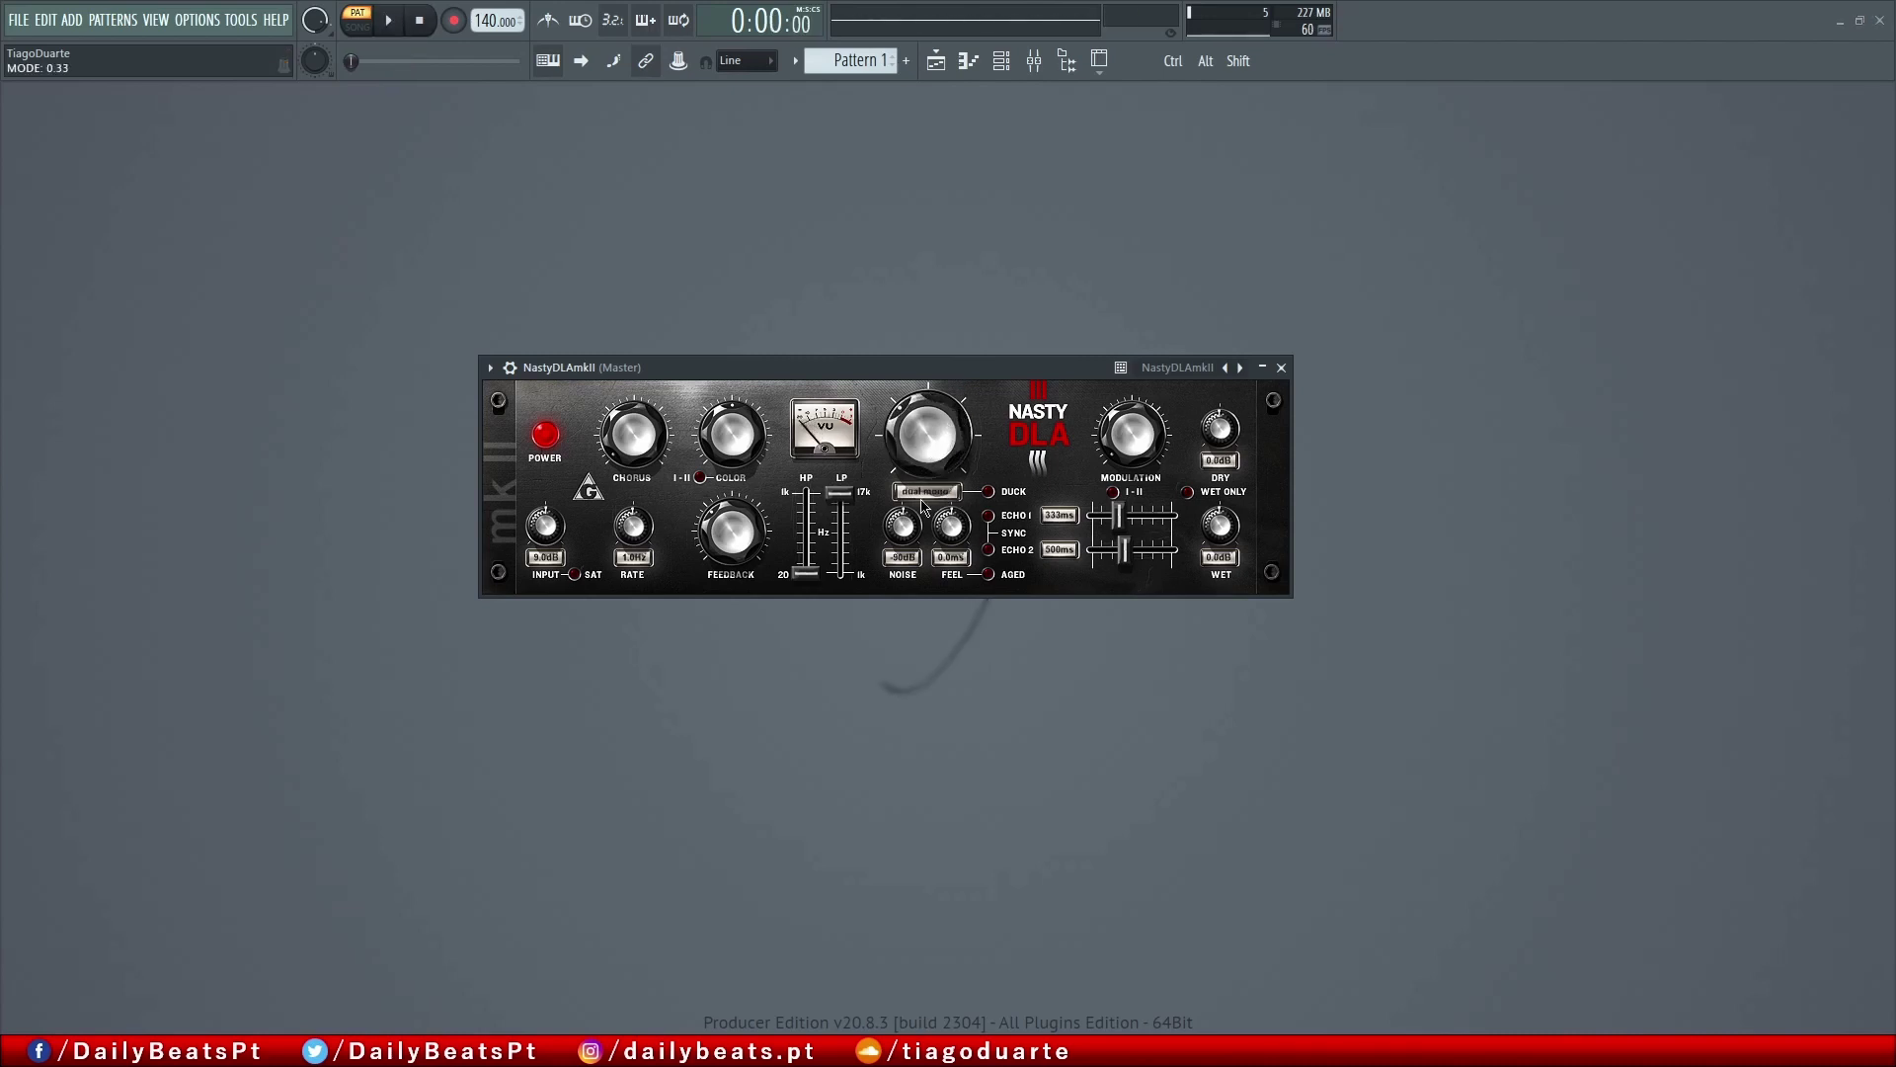
pyautogui.press('space')
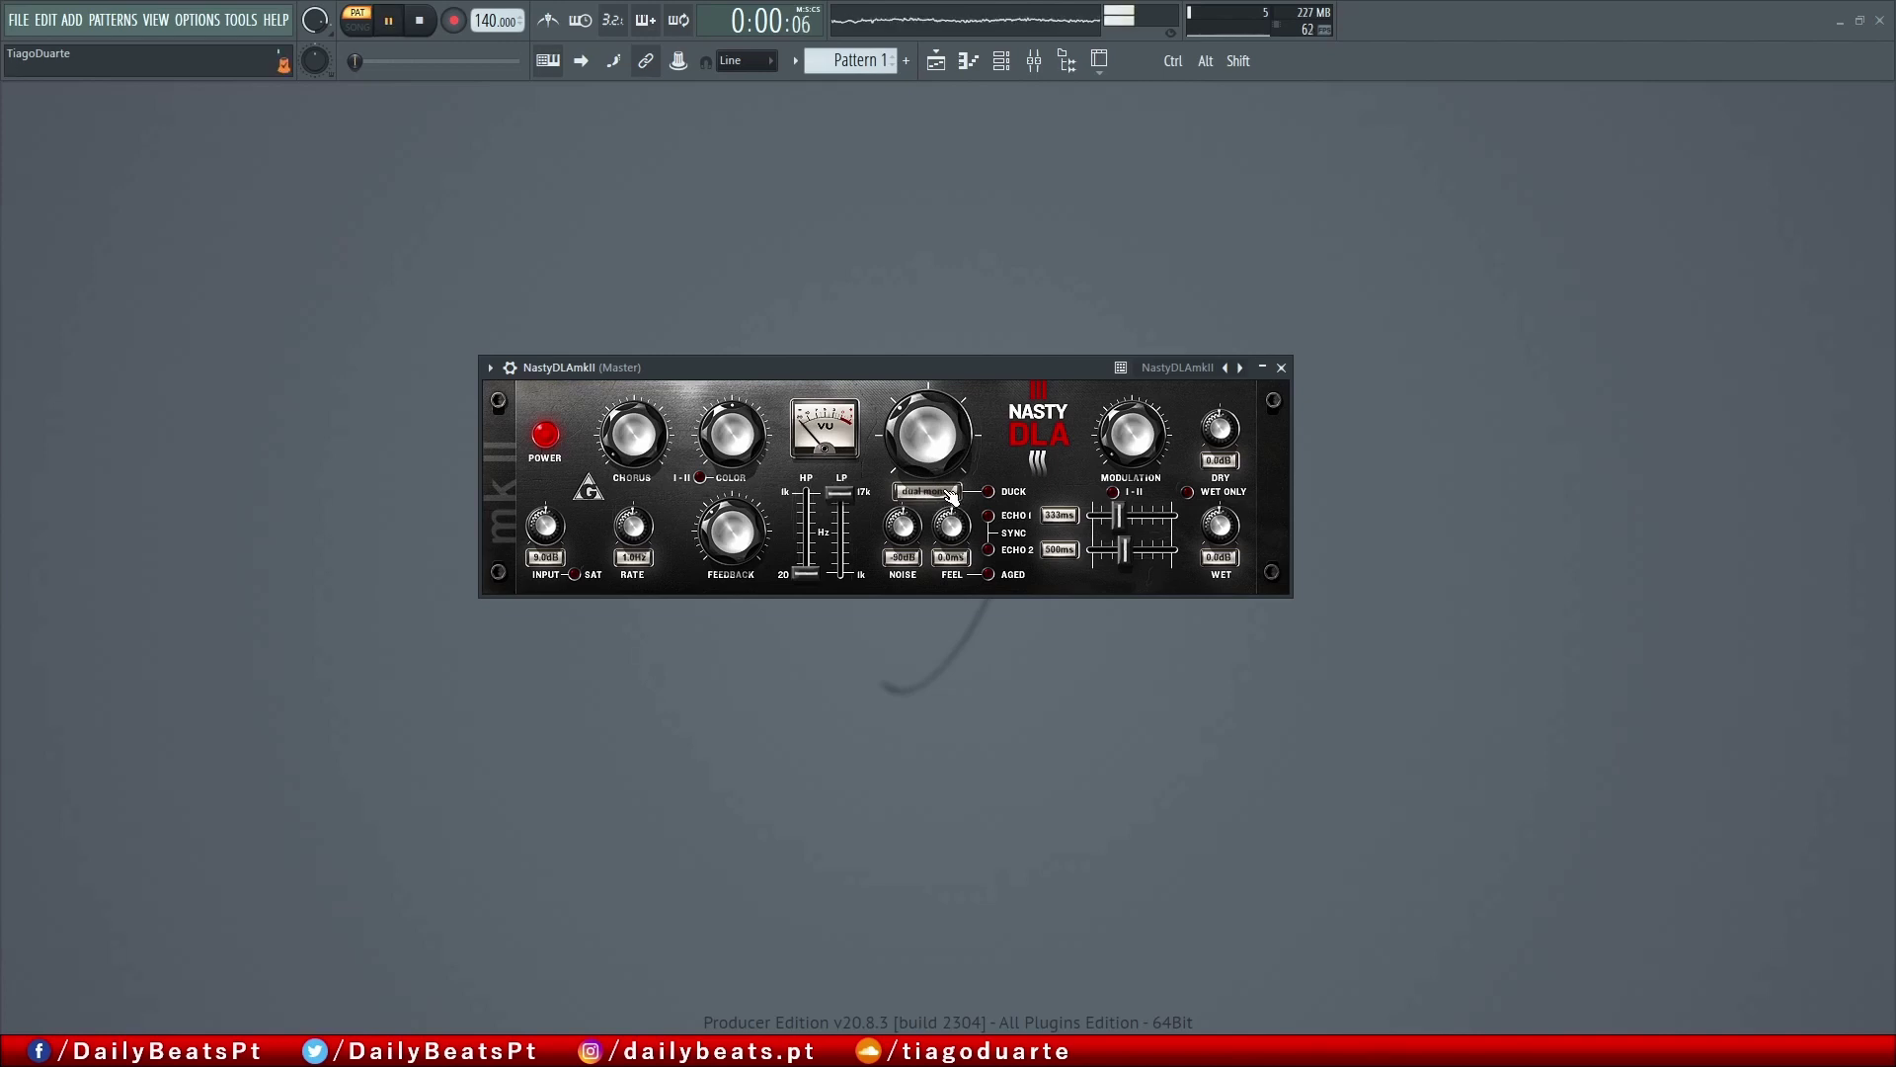
pyautogui.press('space')
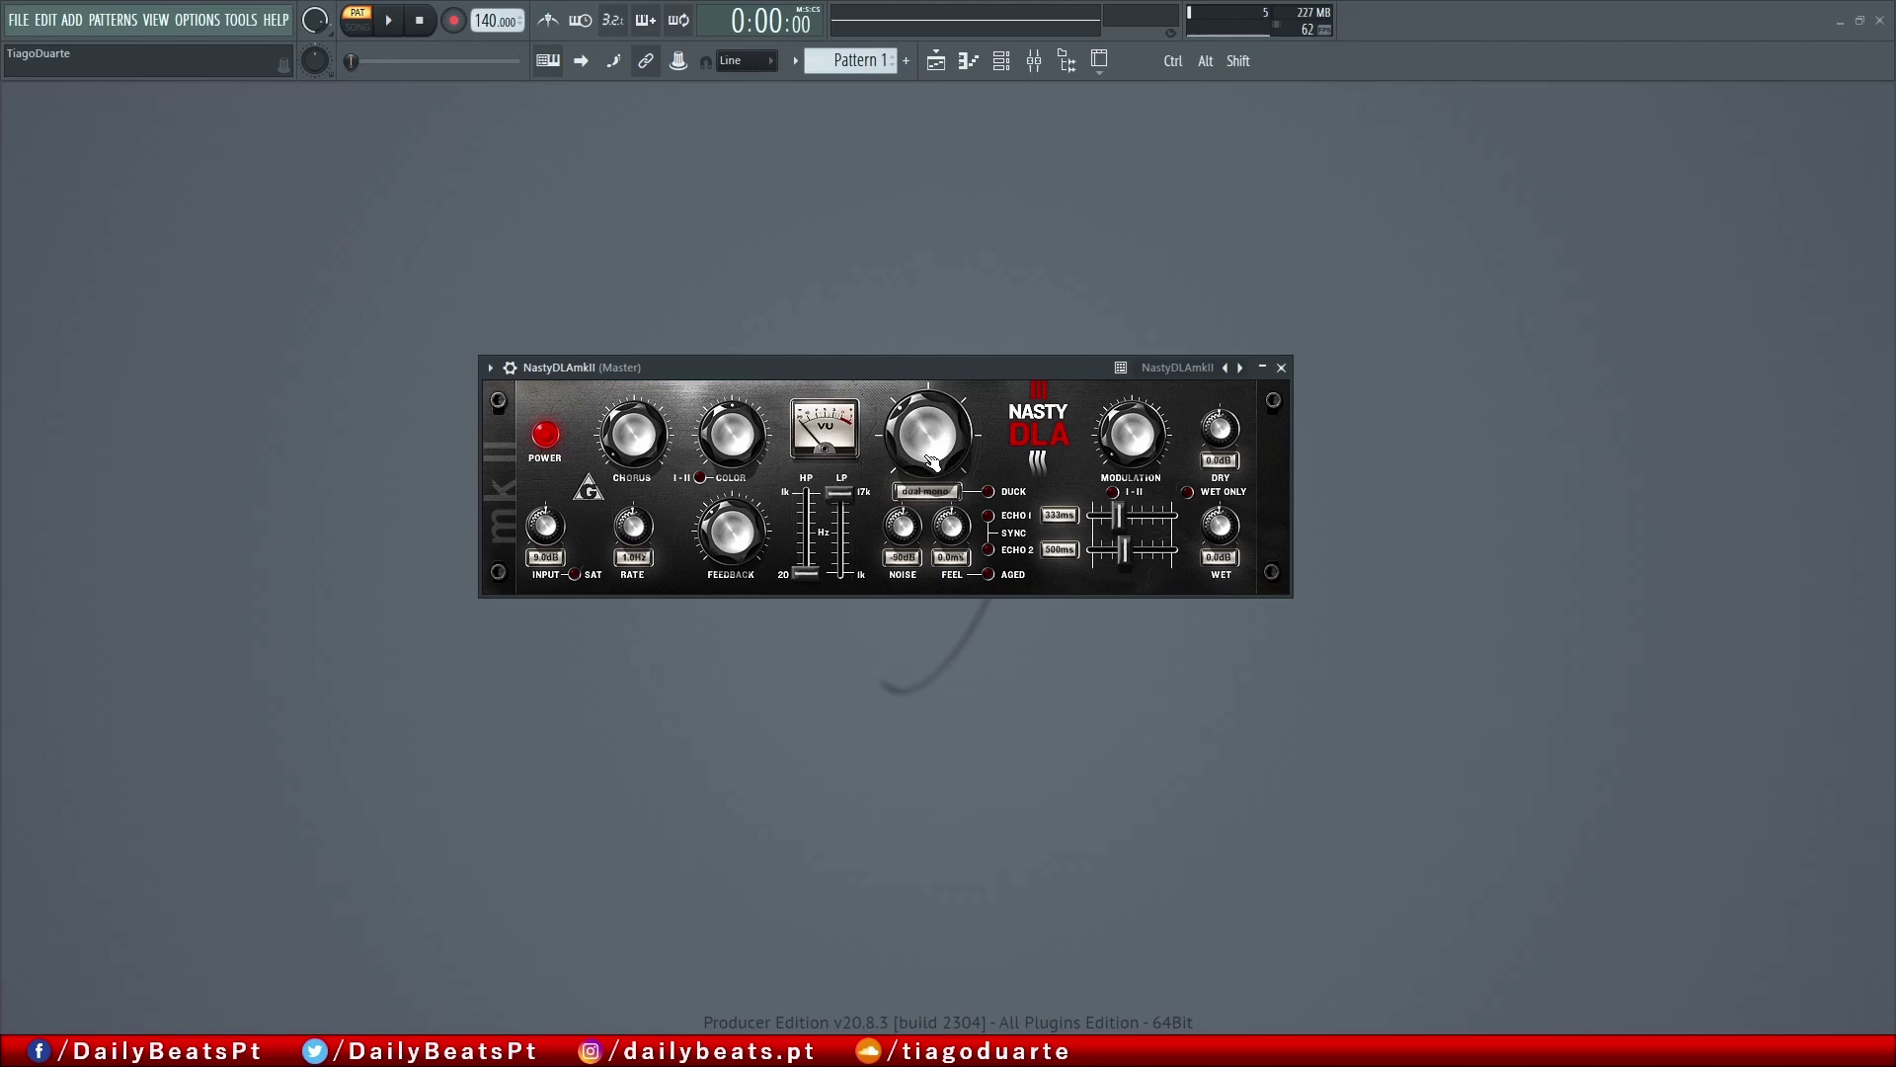
# - Switch the delay mode to ping pong, audition the pattern, and set Feedback to 0.50
pyautogui.moveTo(939, 454); pyautogui.dragTo(938, 434)
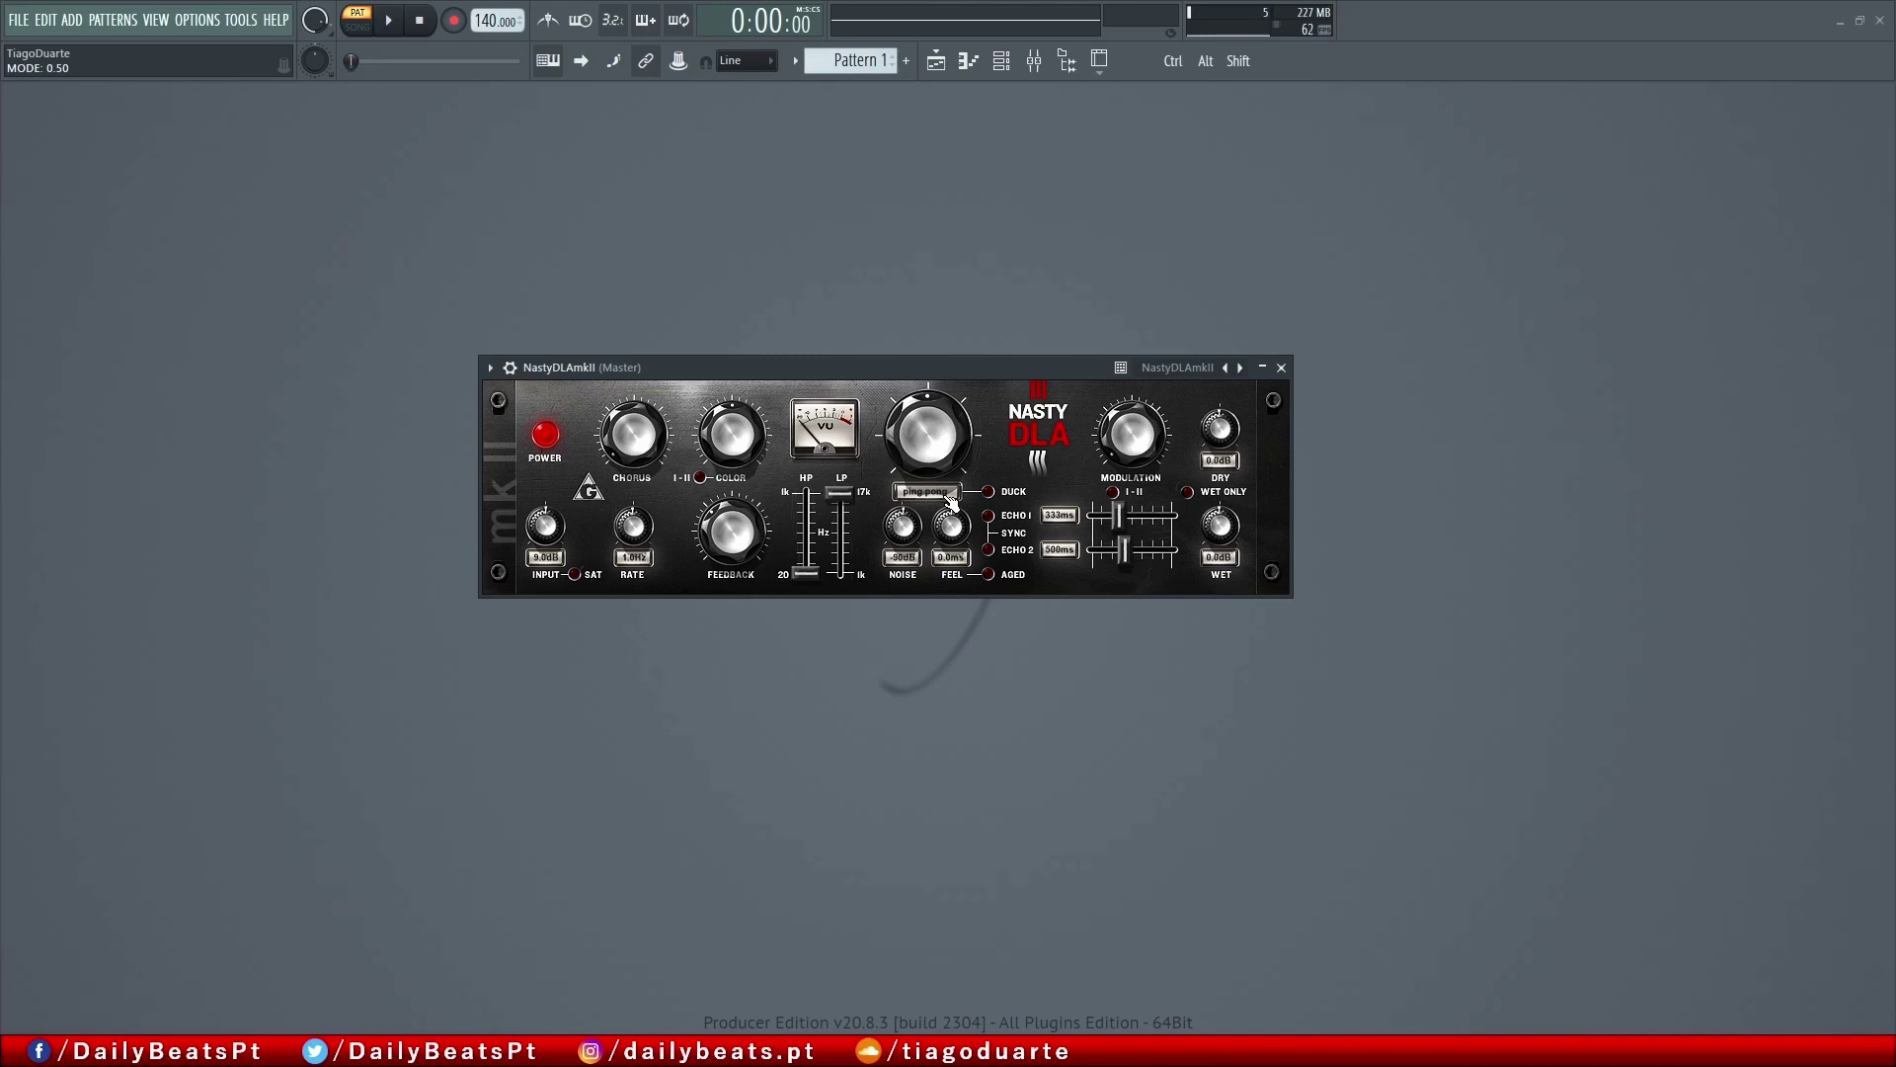
pyautogui.press('space')
pyautogui.press('space')
pyautogui.press('space')
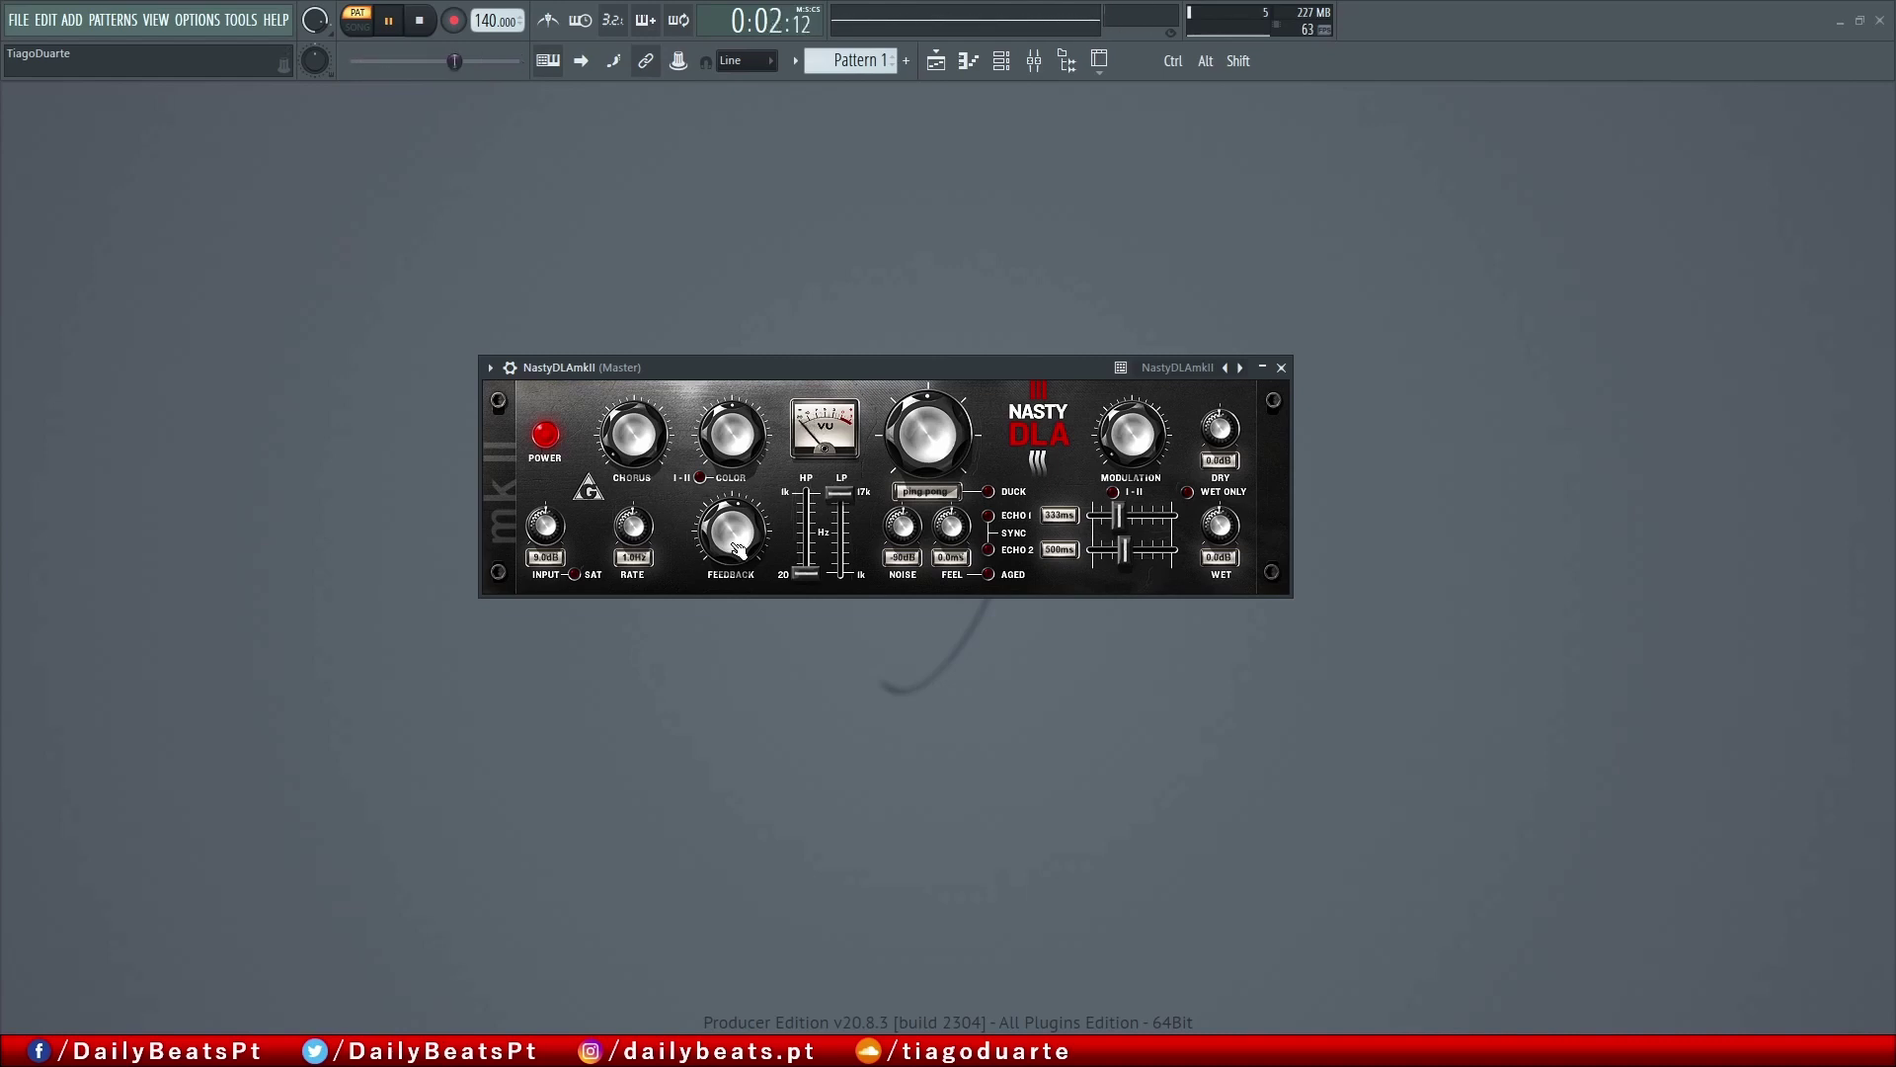
pyautogui.press('space')
pyautogui.moveTo(748, 528); pyautogui.dragTo(747, 514)
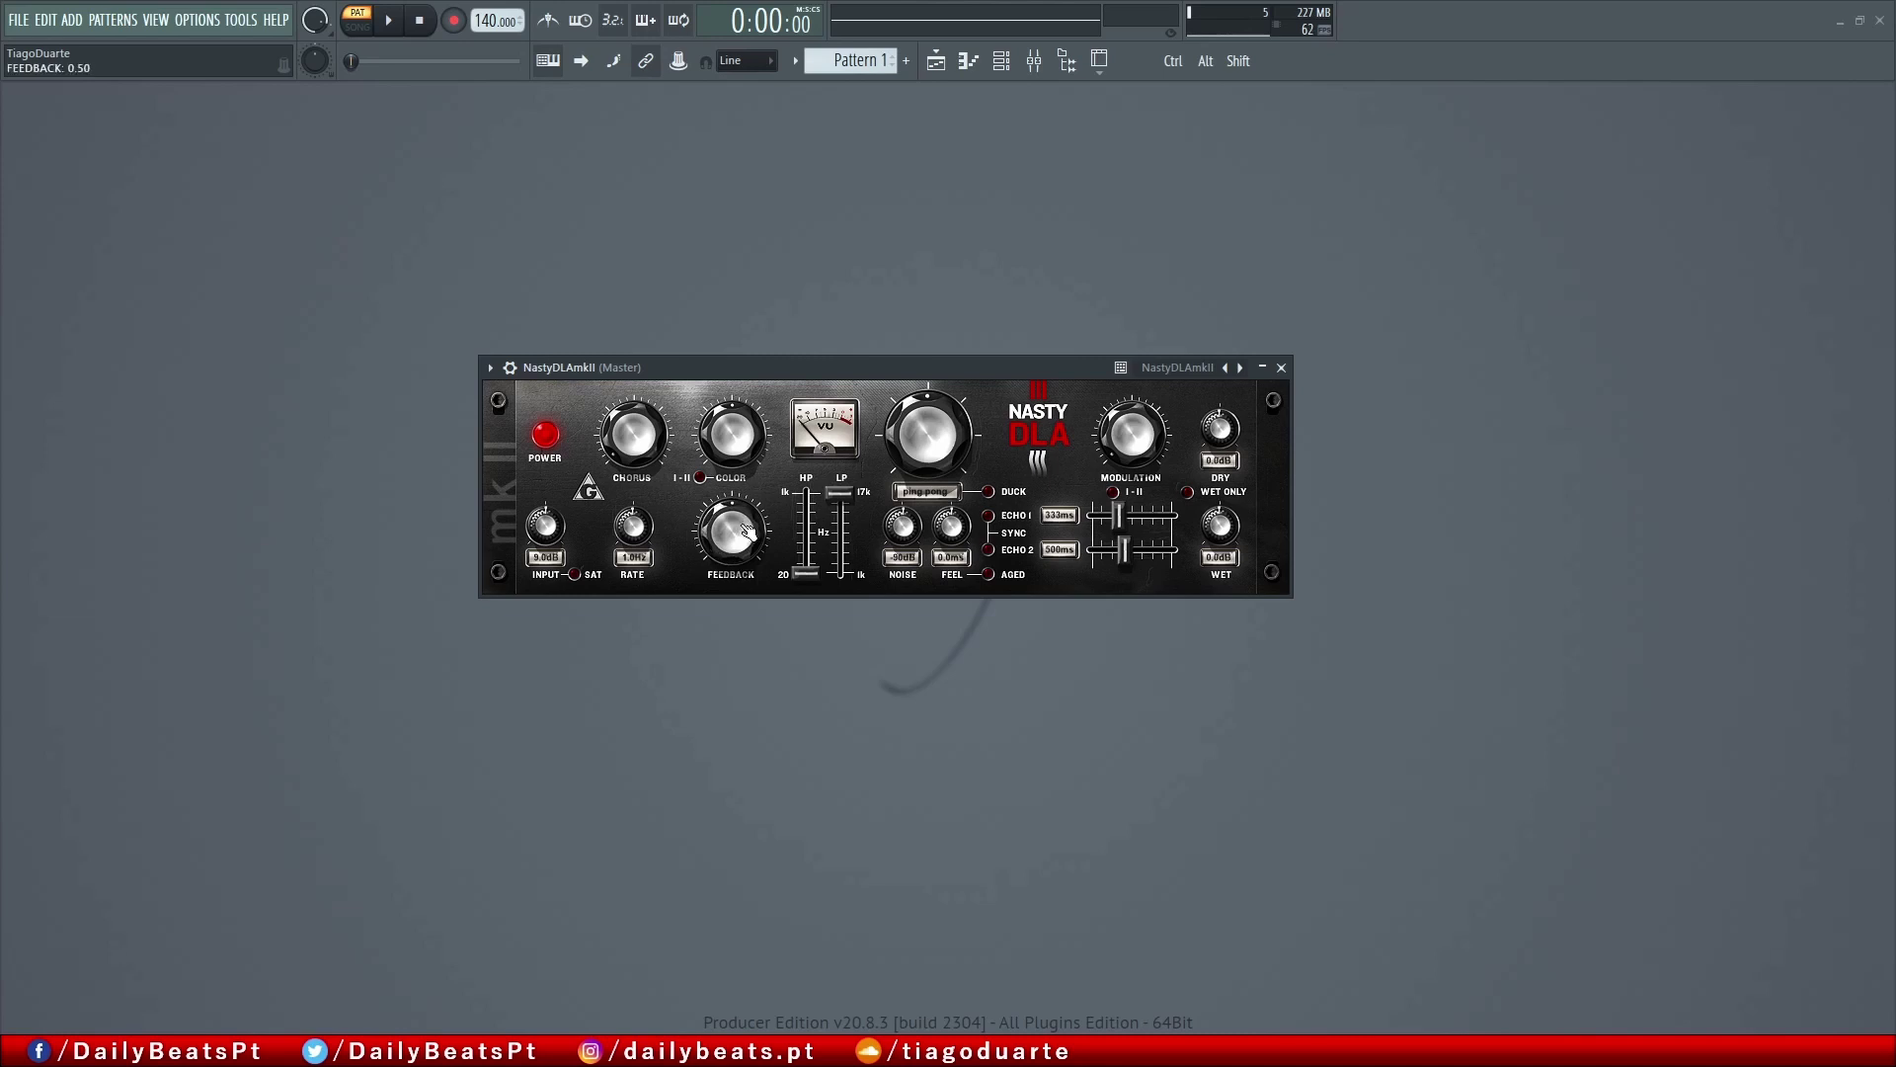
# - Switch the delay mode to cross FB and play the pattern to audition it
pyautogui.moveTo(936, 465); pyautogui.dragTo(936, 449)
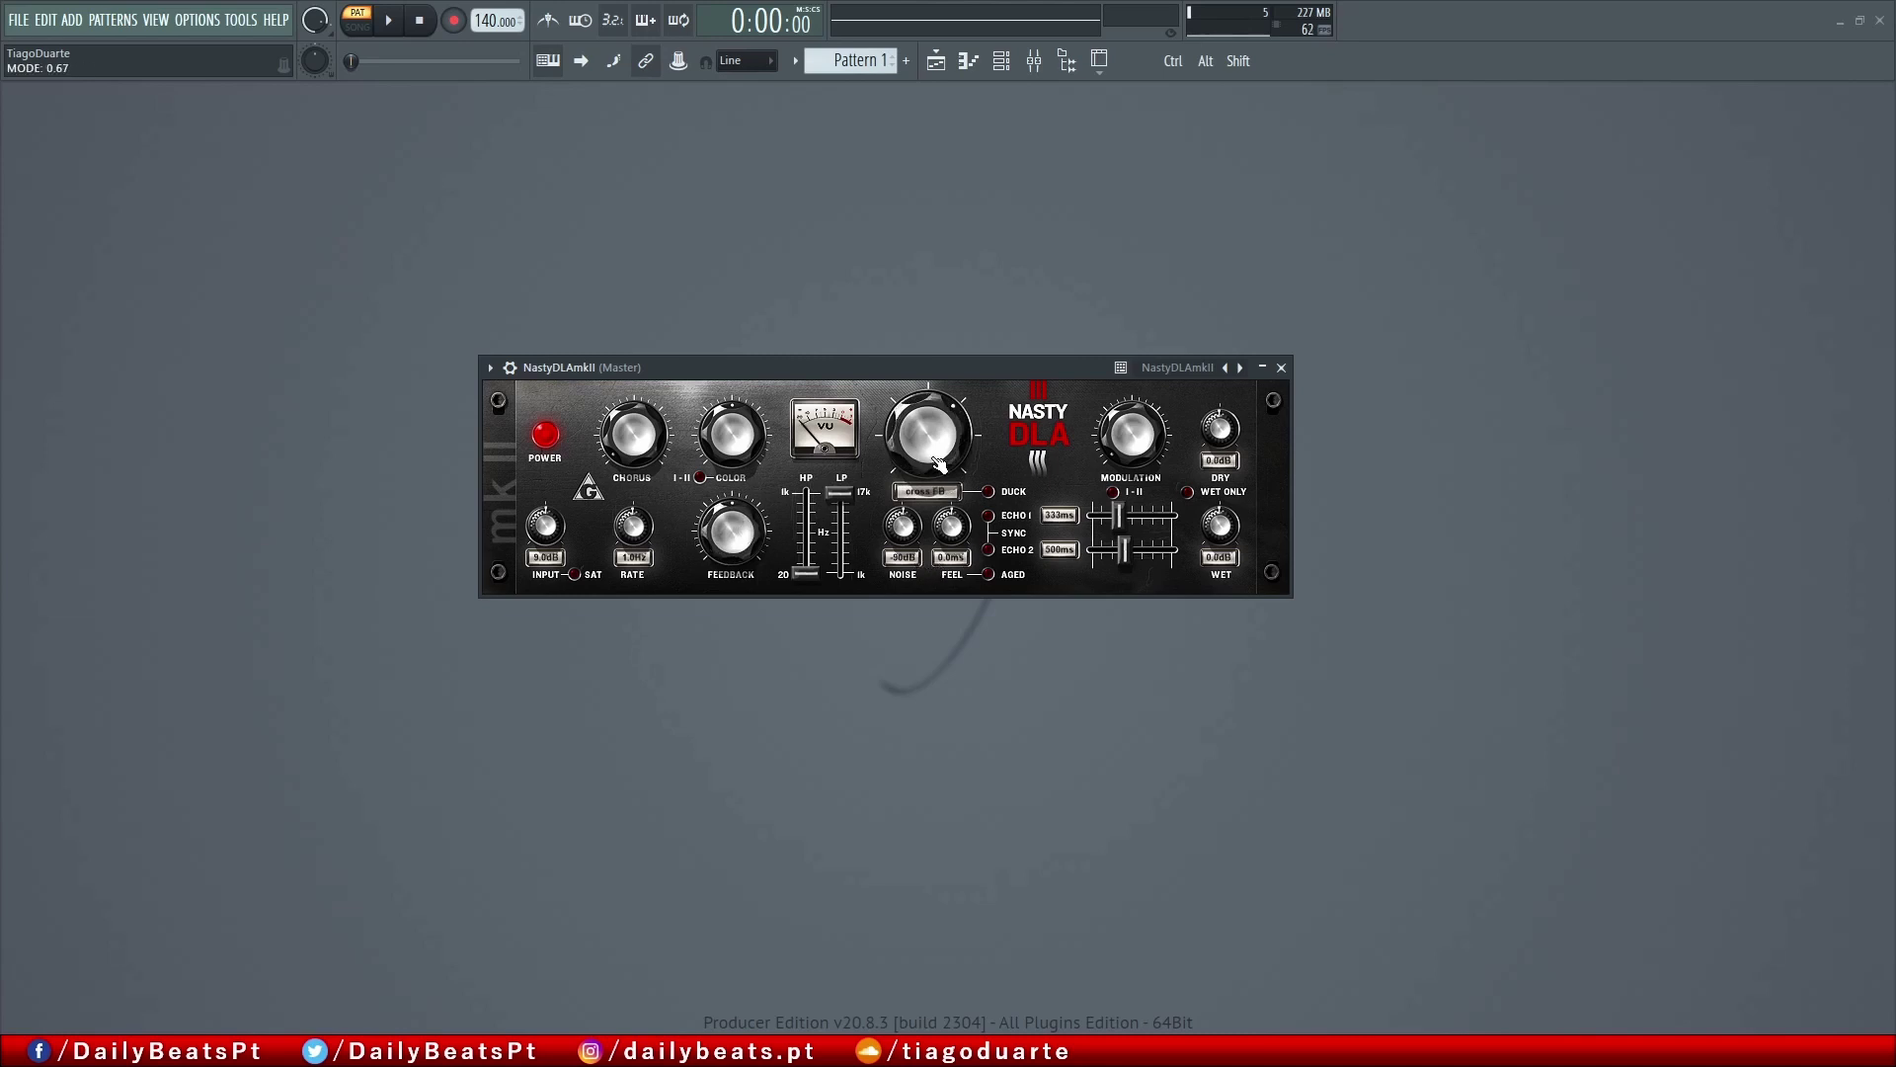
pyautogui.press('space')
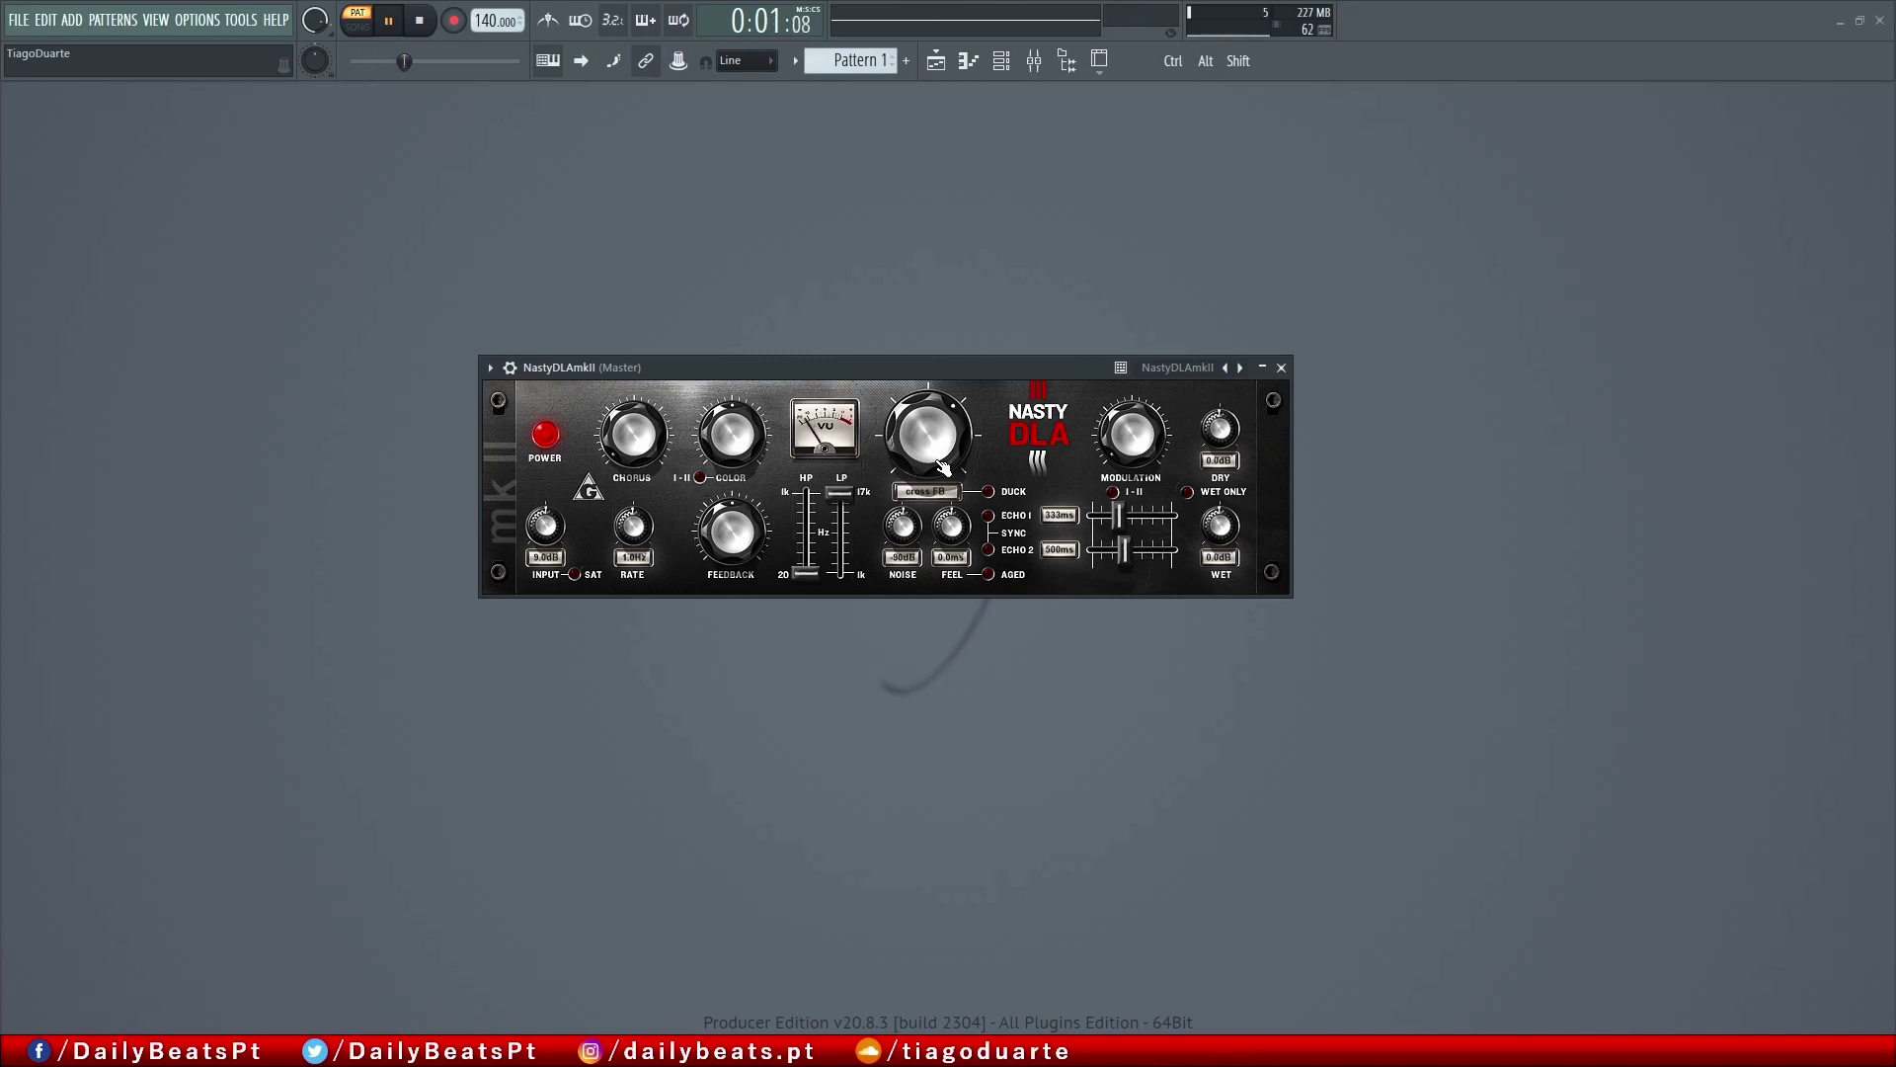
pyautogui.press('space')
# - Turn the delay mode selector to 0.83 and play the pattern twice to audition it
pyautogui.click(941, 467)
pyautogui.moveTo(941, 467); pyautogui.dragTo(938, 472)
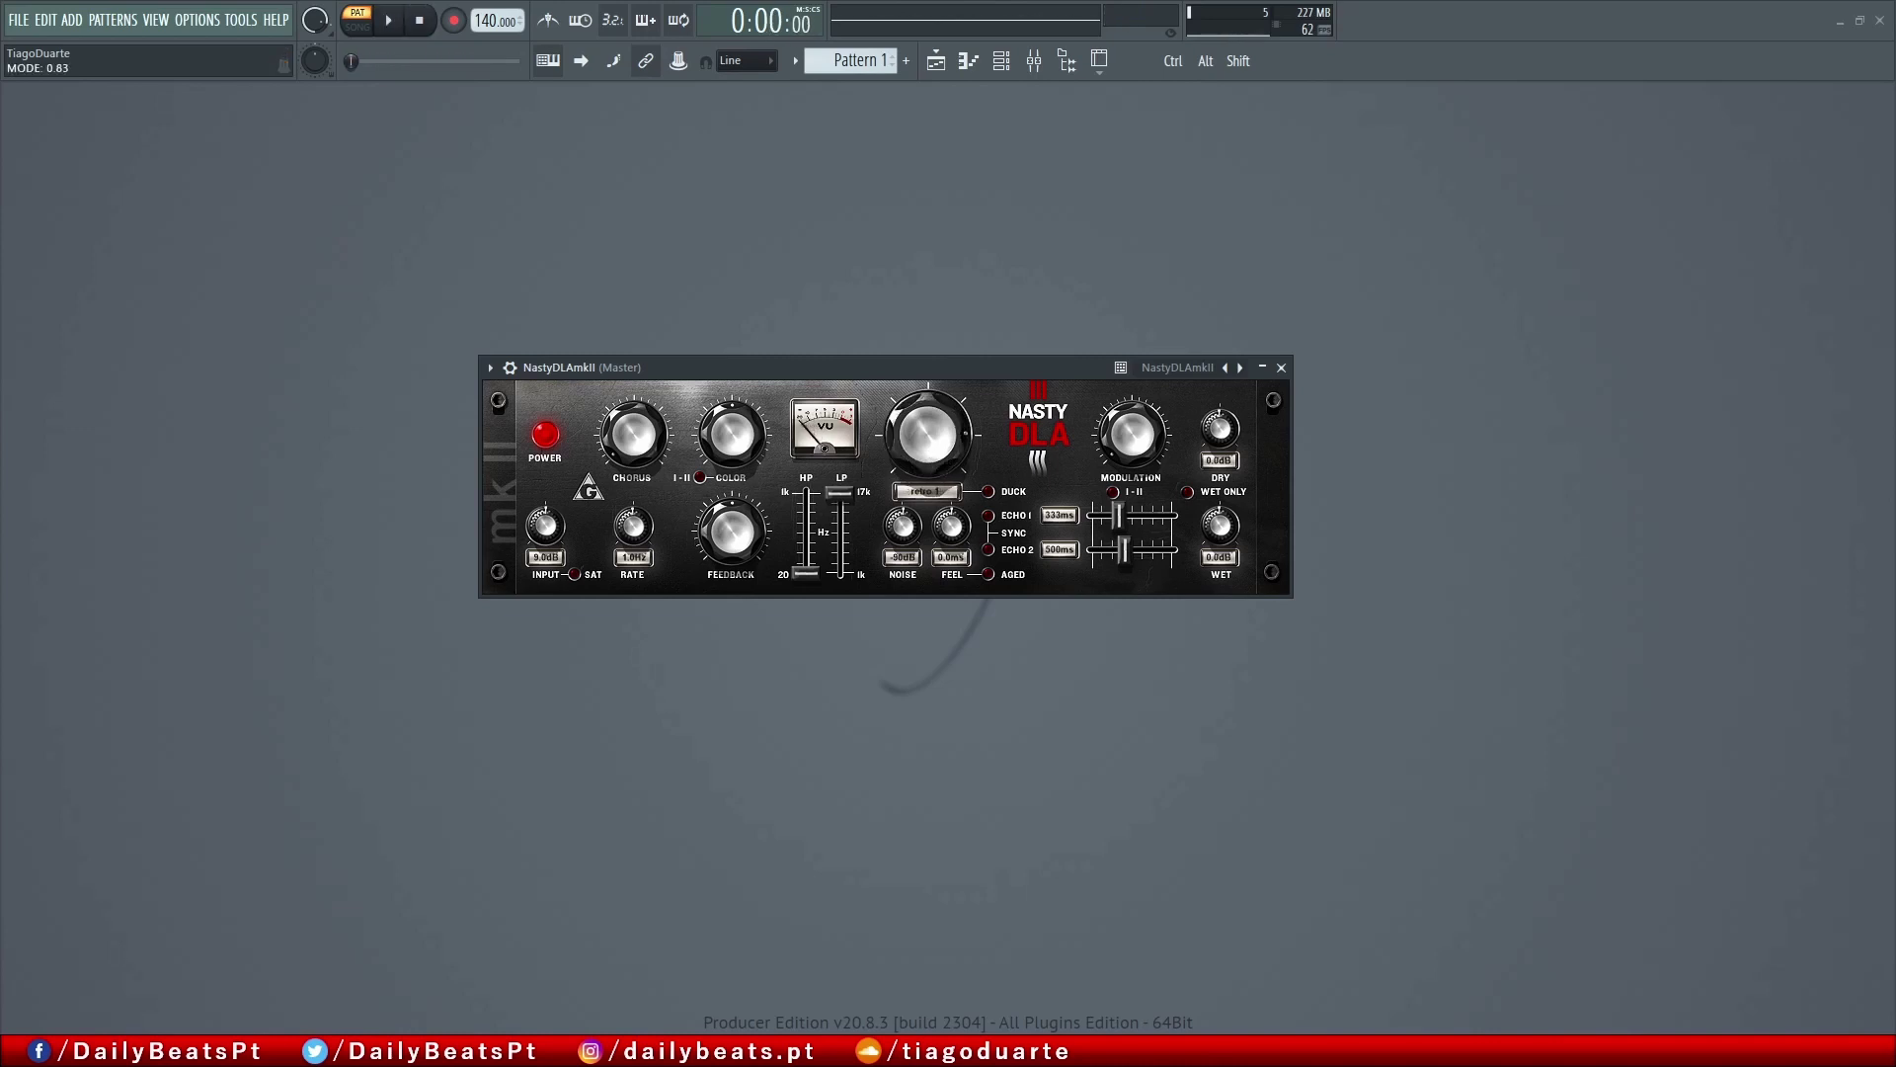
pyautogui.press('space')
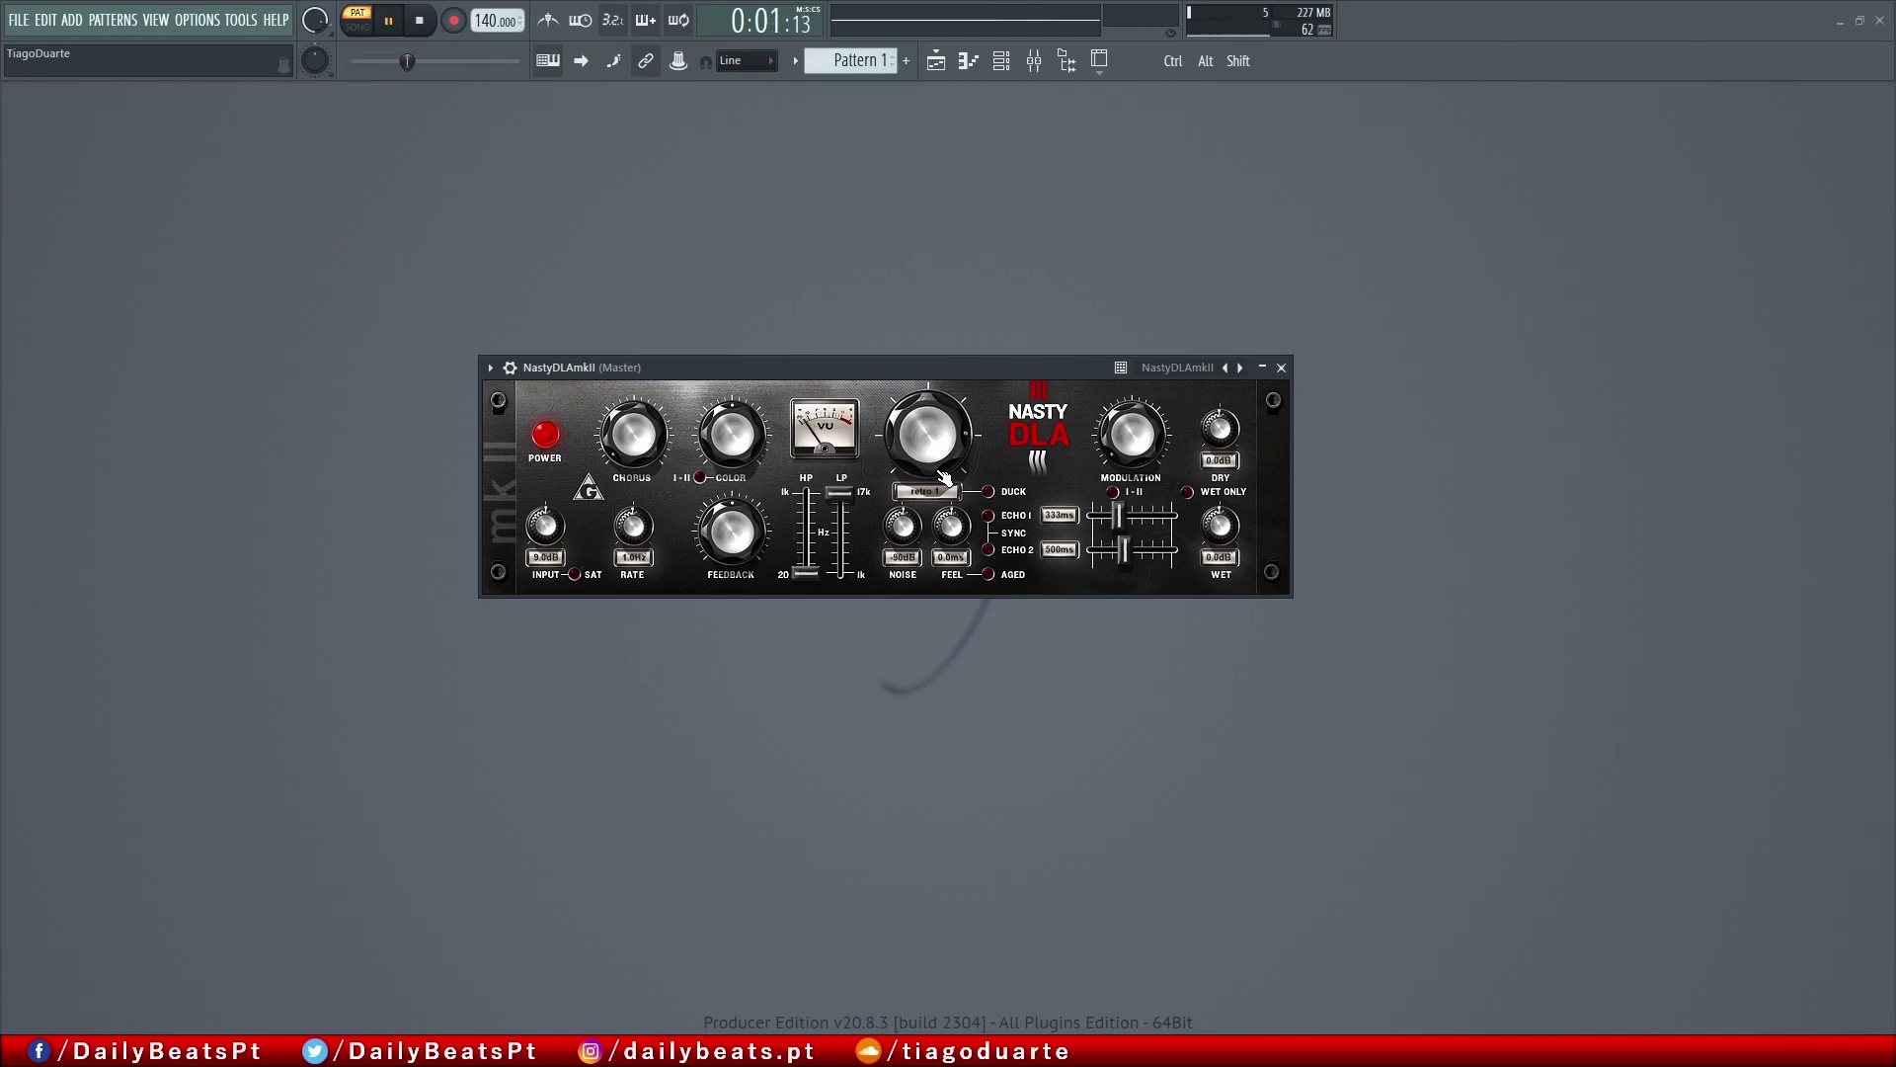
pyautogui.press('space')
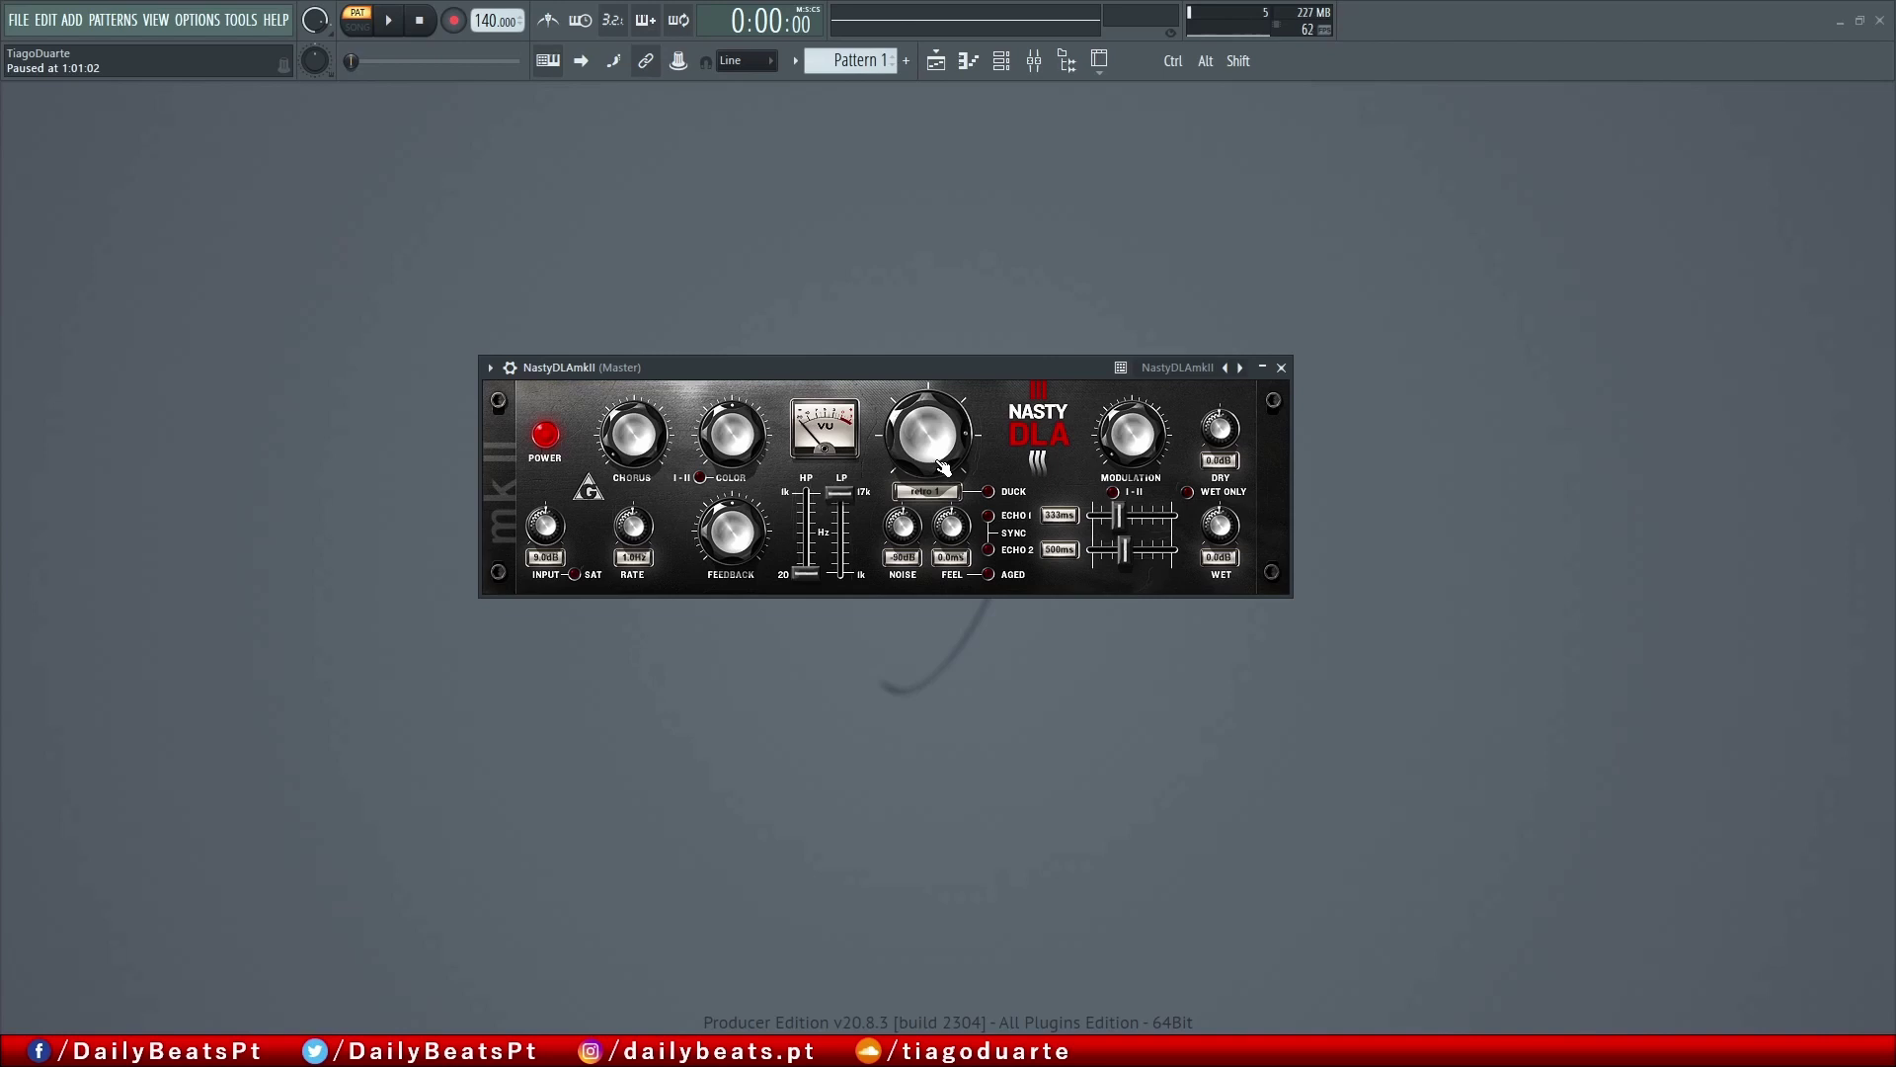
pyautogui.press('space')
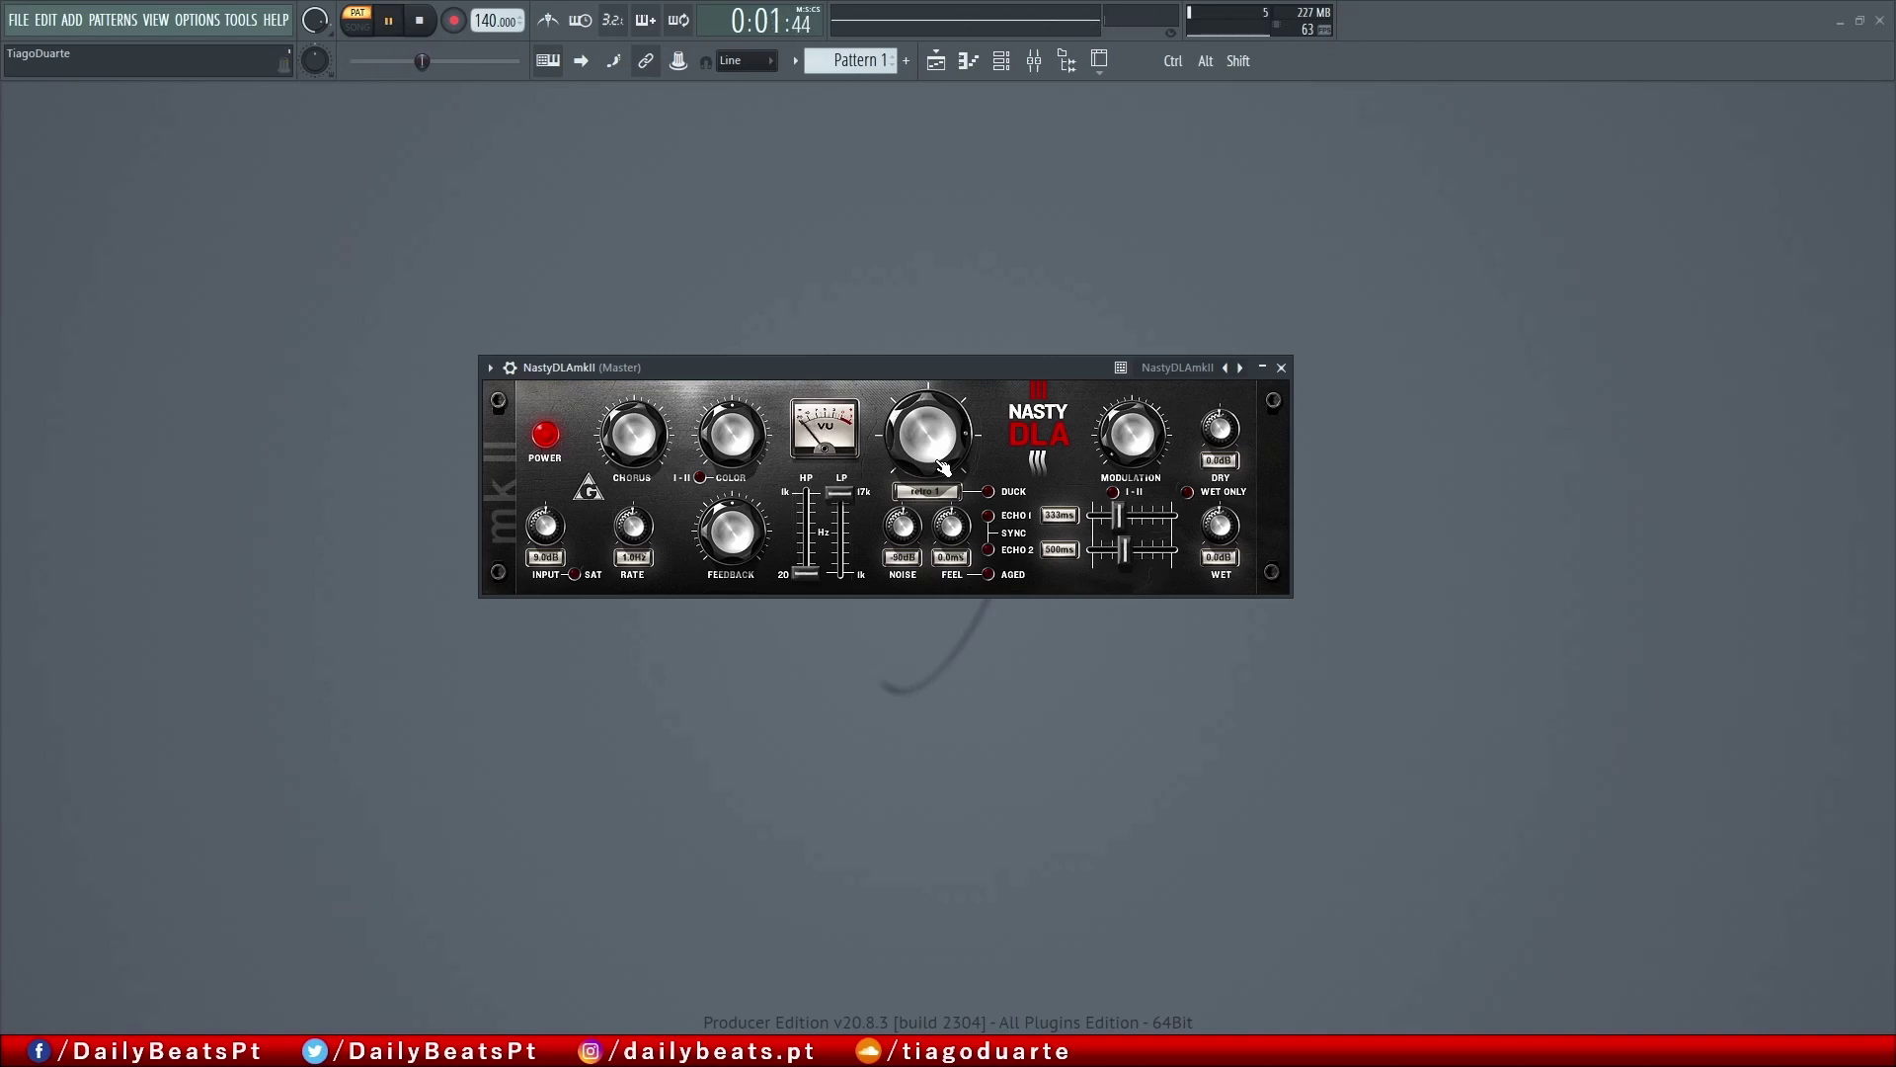
# - Turn the delay mode selector to its last position, 1.00, and play the pattern to audition it
pyautogui.moveTo(941, 466); pyautogui.dragTo(945, 464)
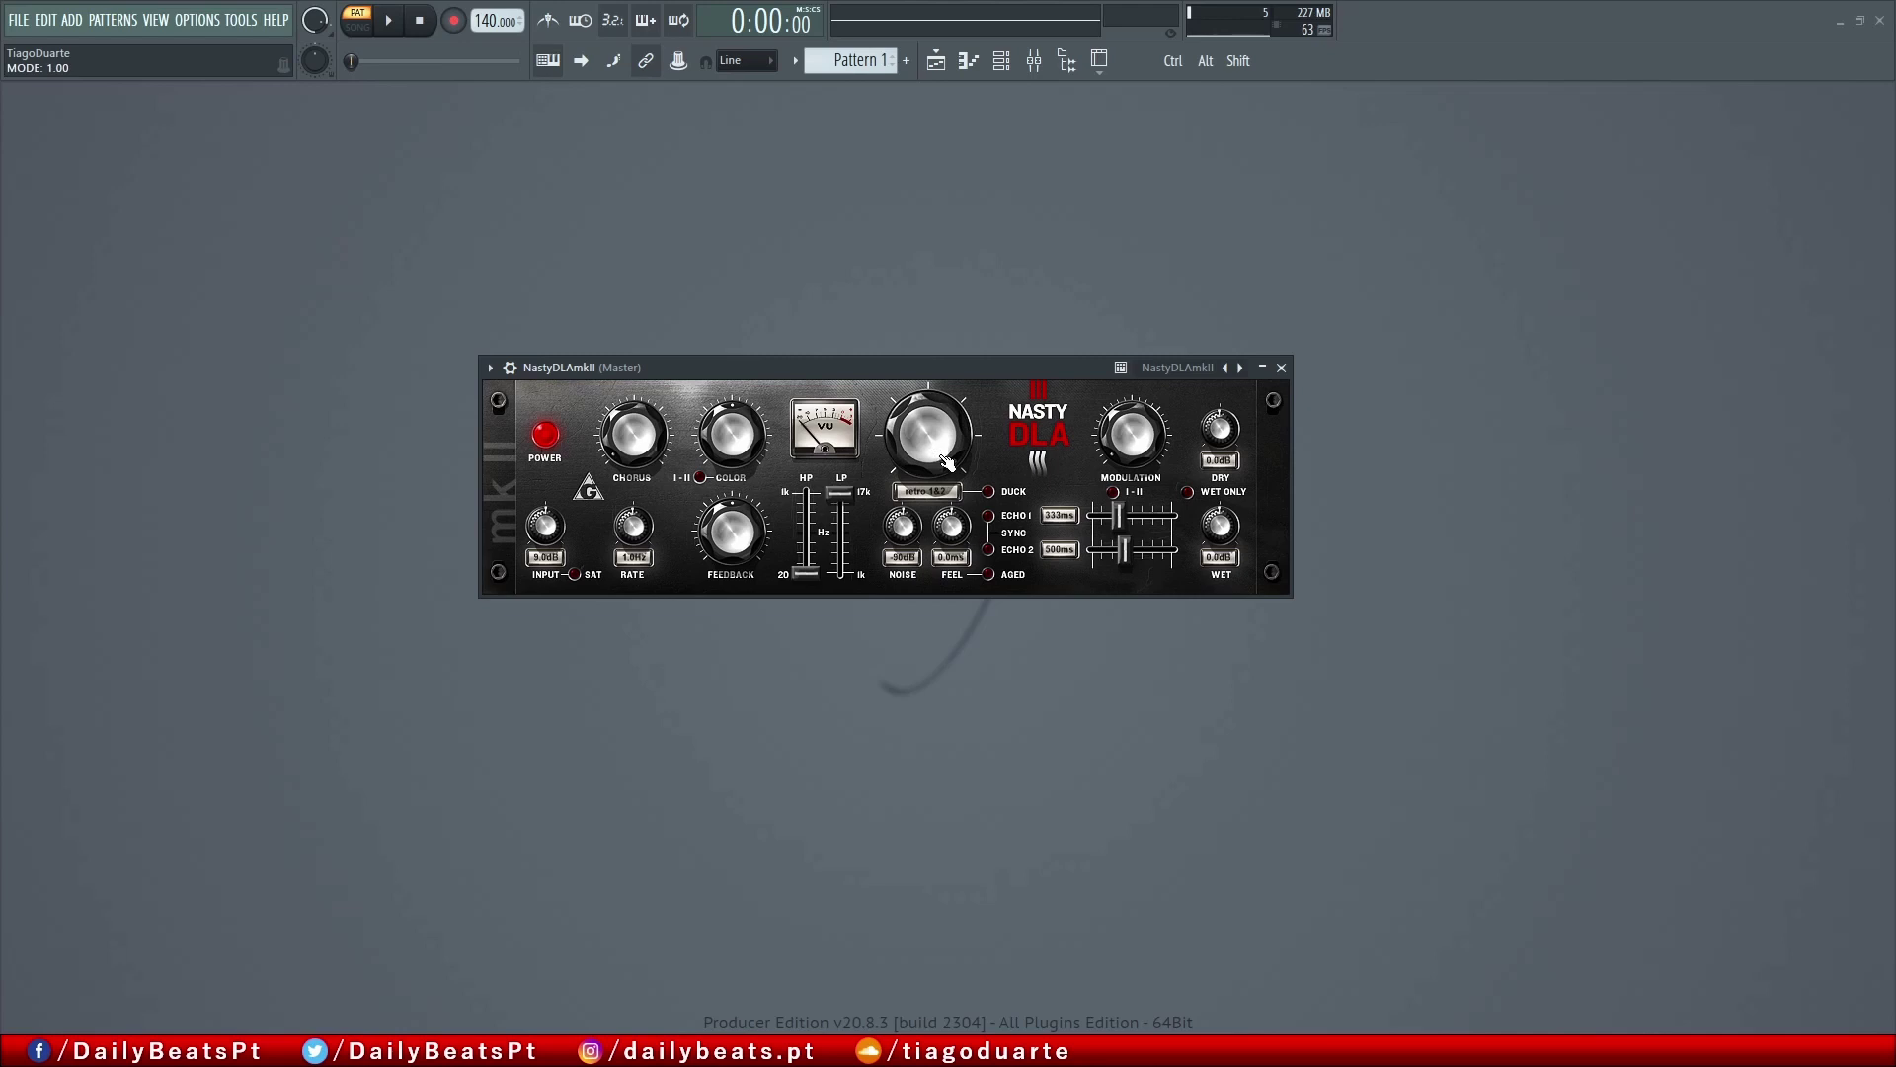
pyautogui.press('space')
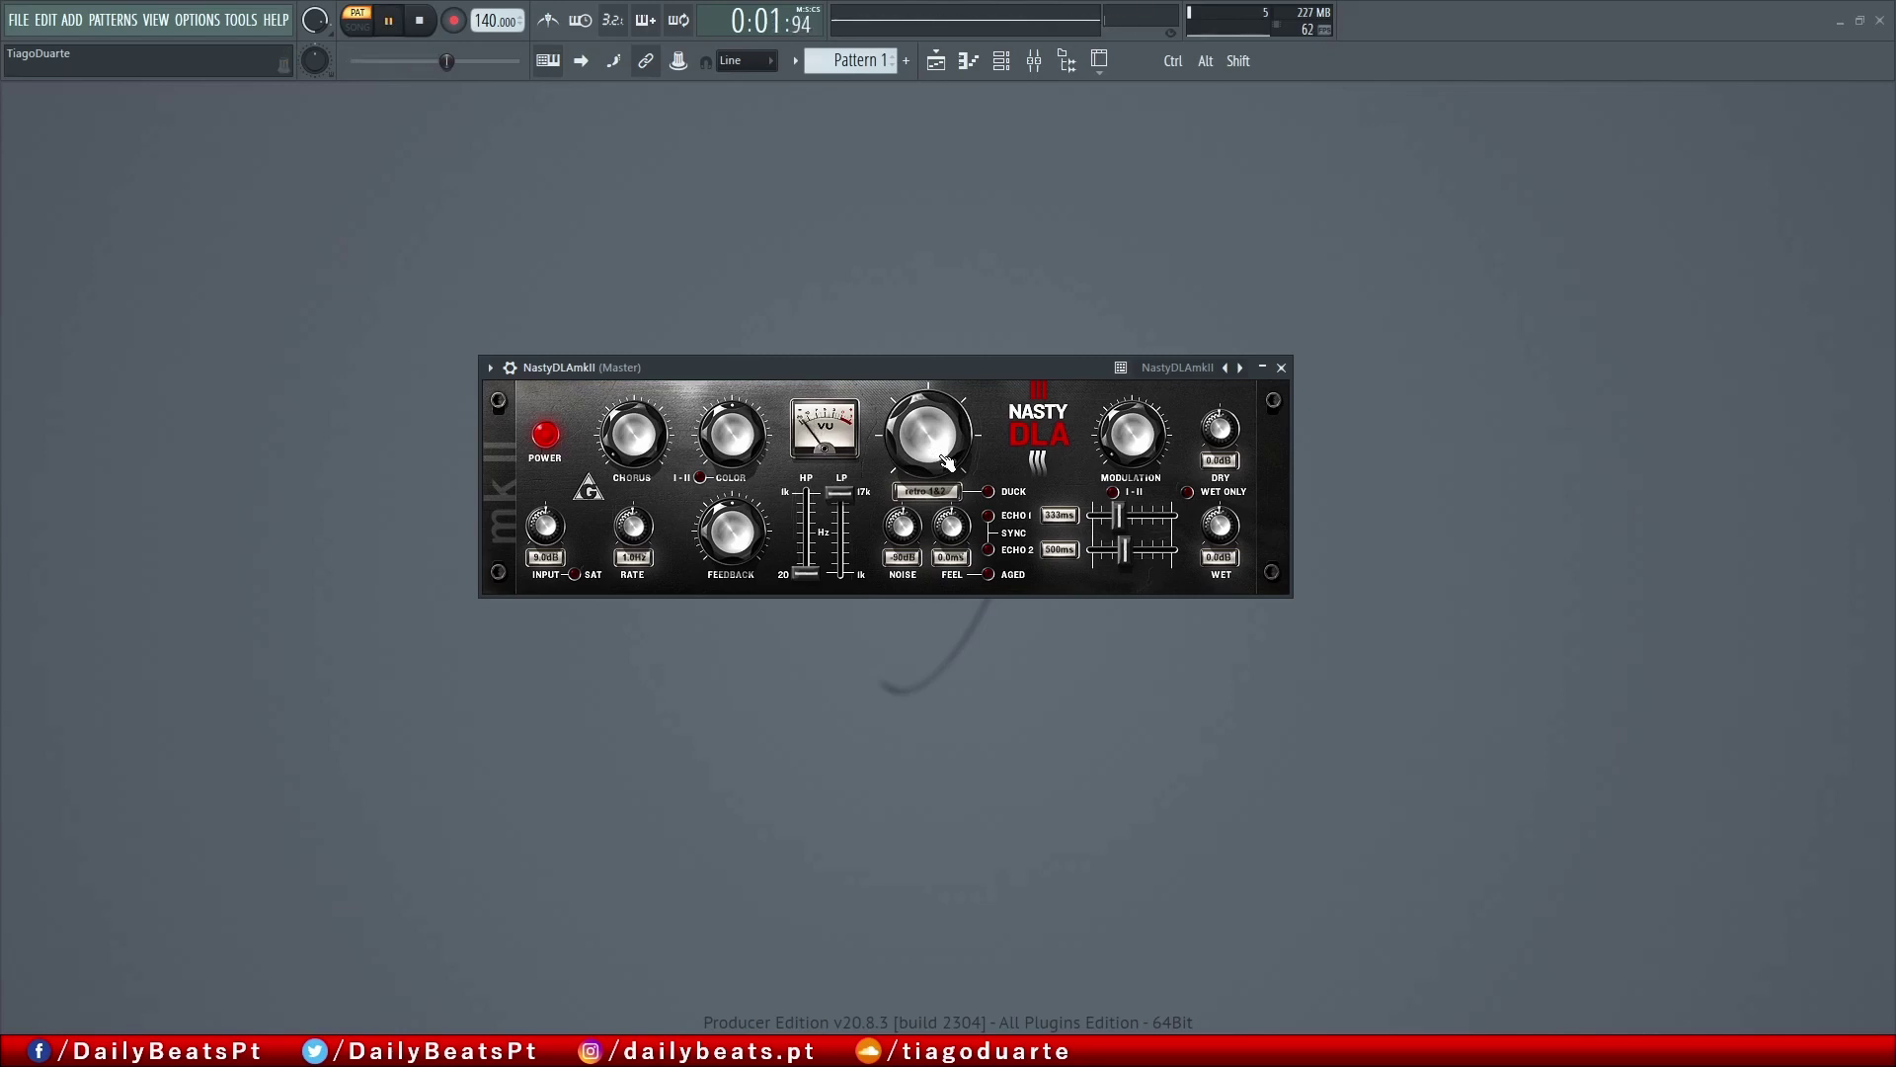
pyautogui.press('space')
# - Return the delay mode to cross FB and audition the pattern again
pyautogui.moveTo(941, 434); pyautogui.dragTo(940, 405)
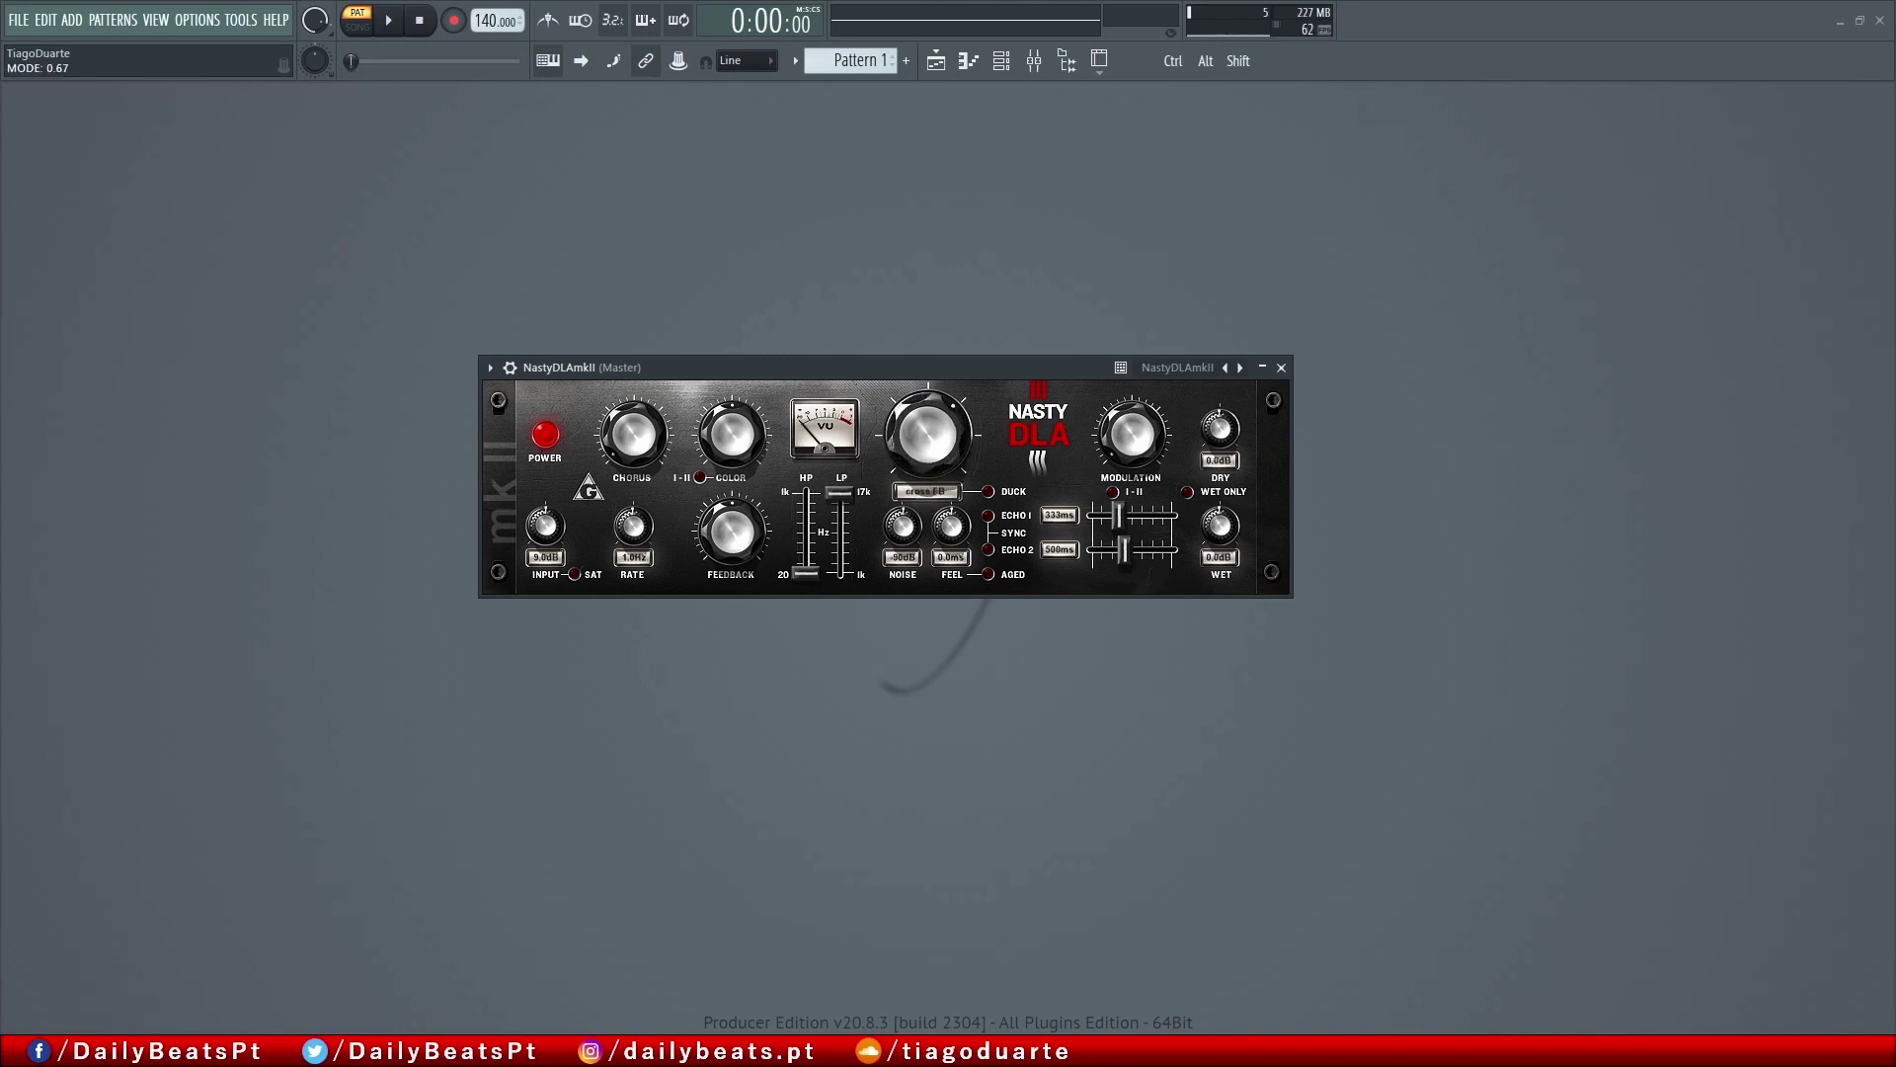
pyautogui.press('space')
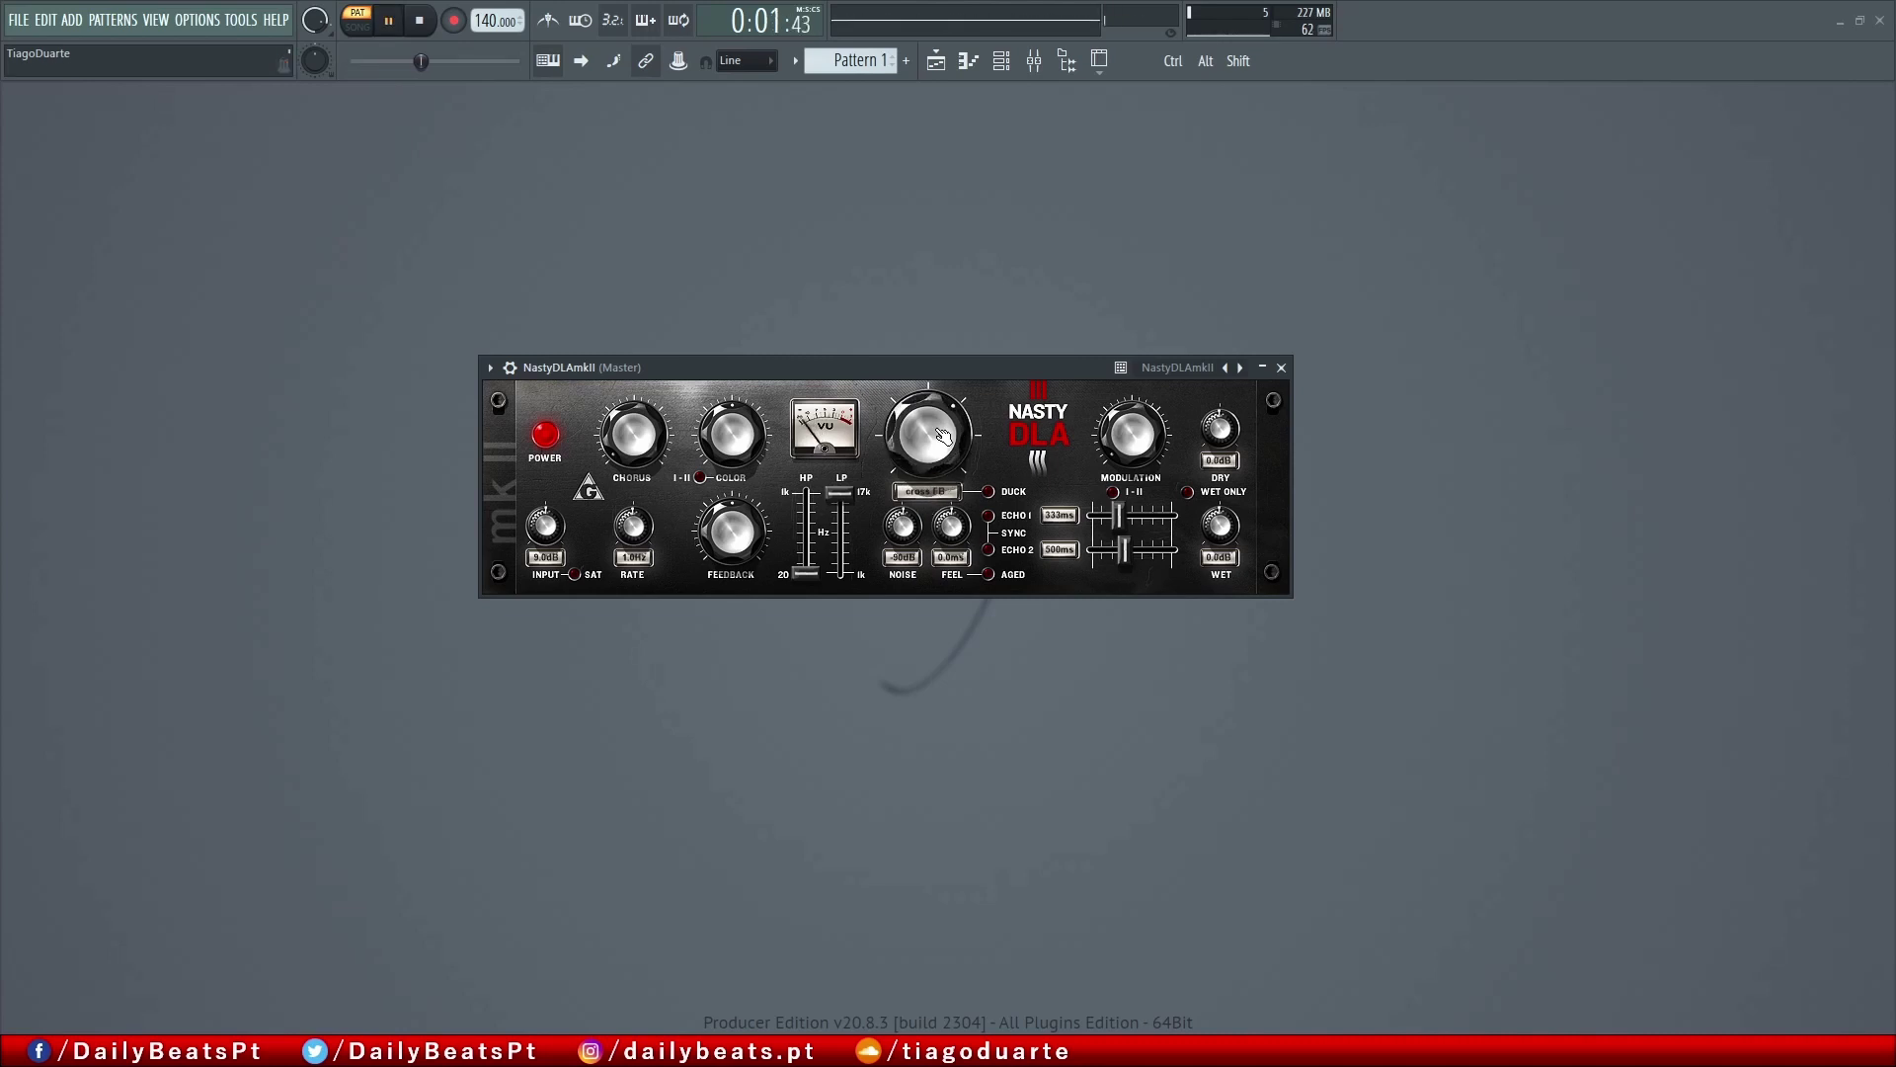
pyautogui.press('space')
# - Turn on Duck and play the pattern to audition the ducked echoes
pyautogui.click(989, 492)
pyautogui.press('space')
pyautogui.press('space')
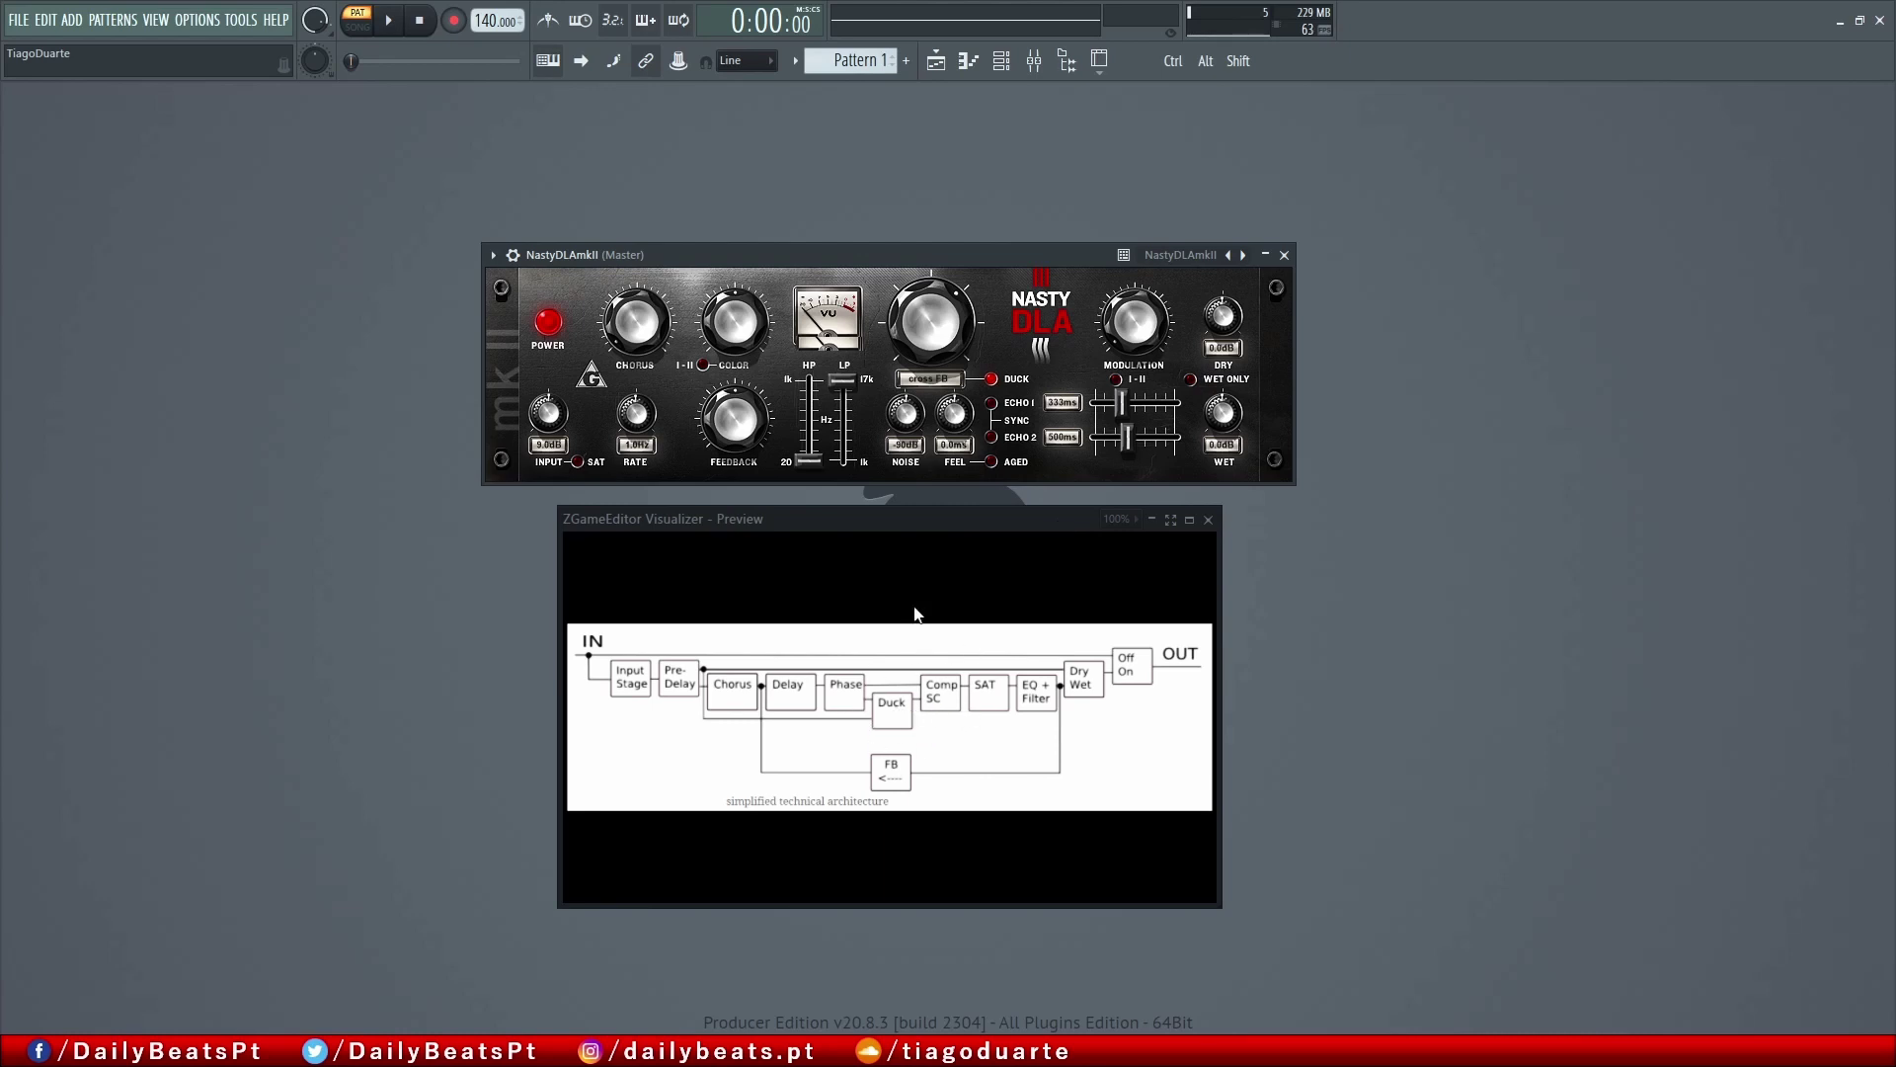
# - Close the signal-flow diagram preview, recentre the plugin window, and raise Noise to 1.00 while playing the pattern
pyautogui.press('Escape')
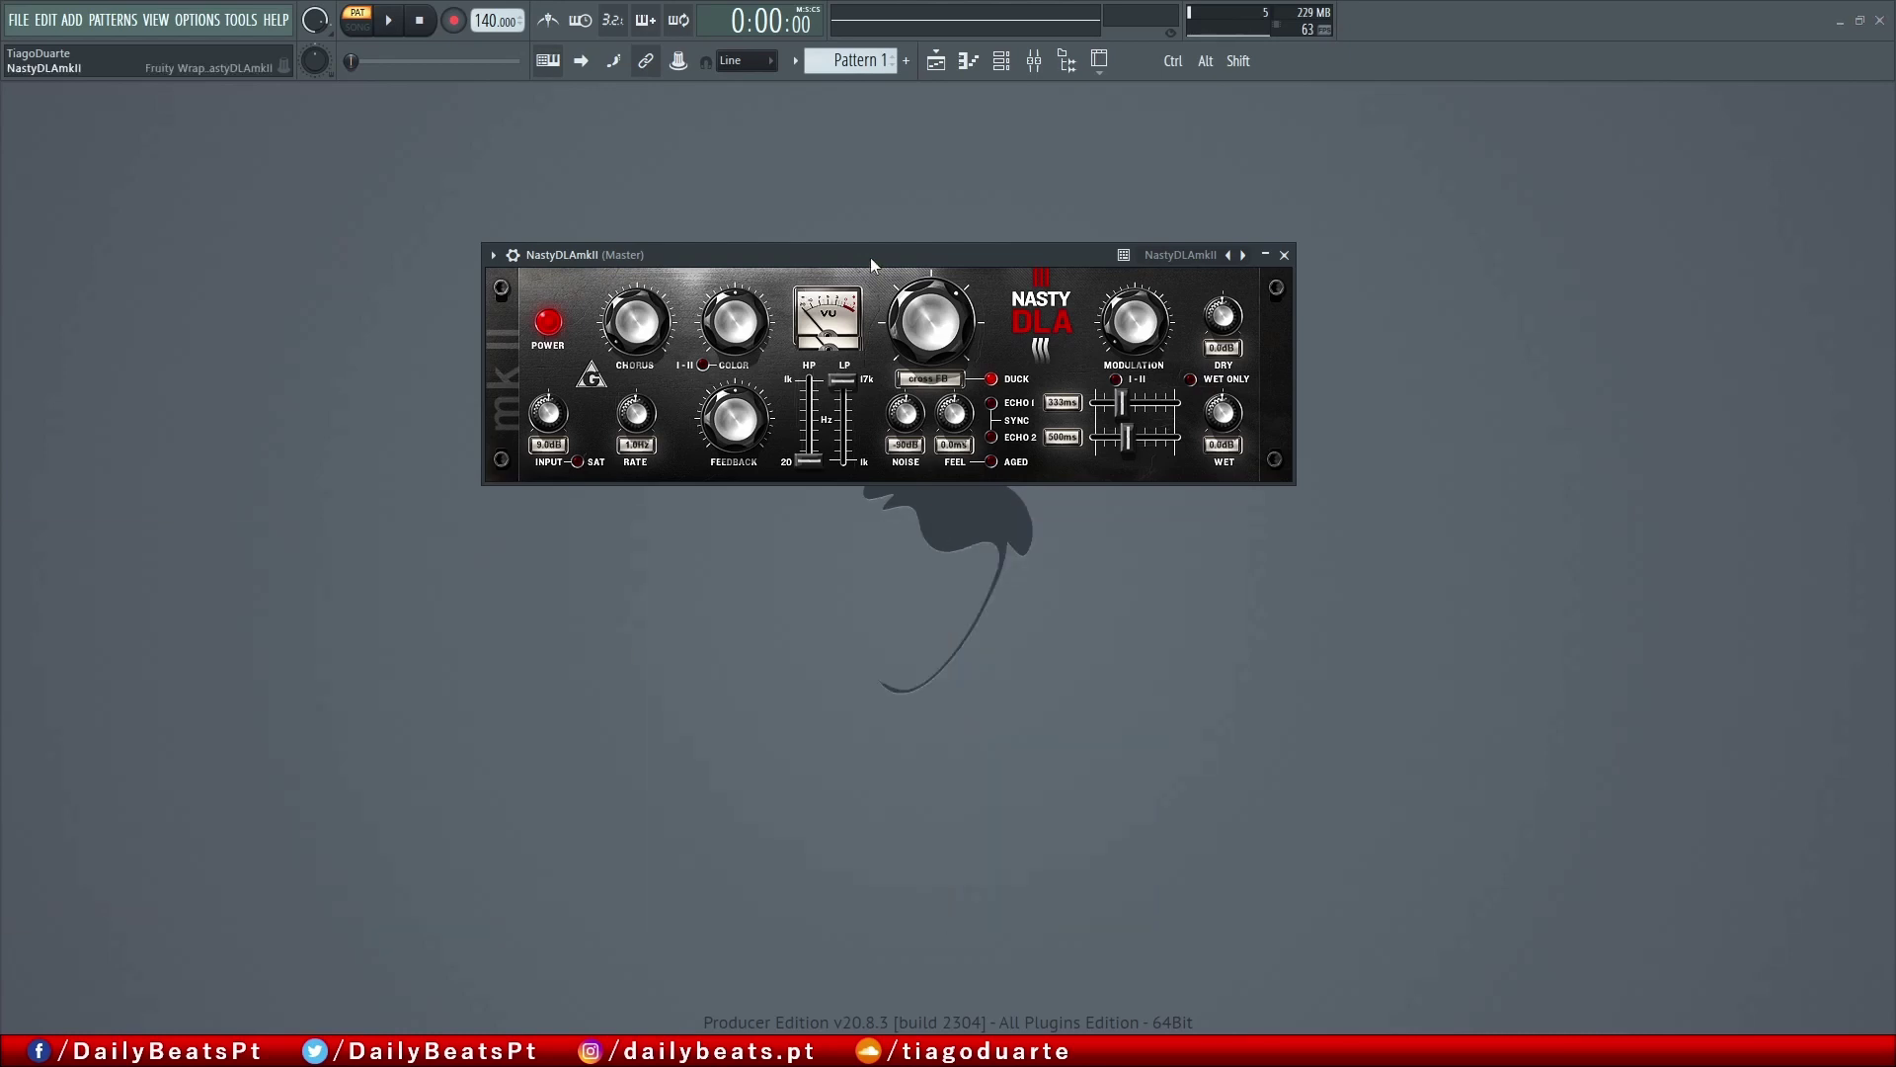
pyautogui.moveTo(870, 255); pyautogui.dragTo(880, 432)
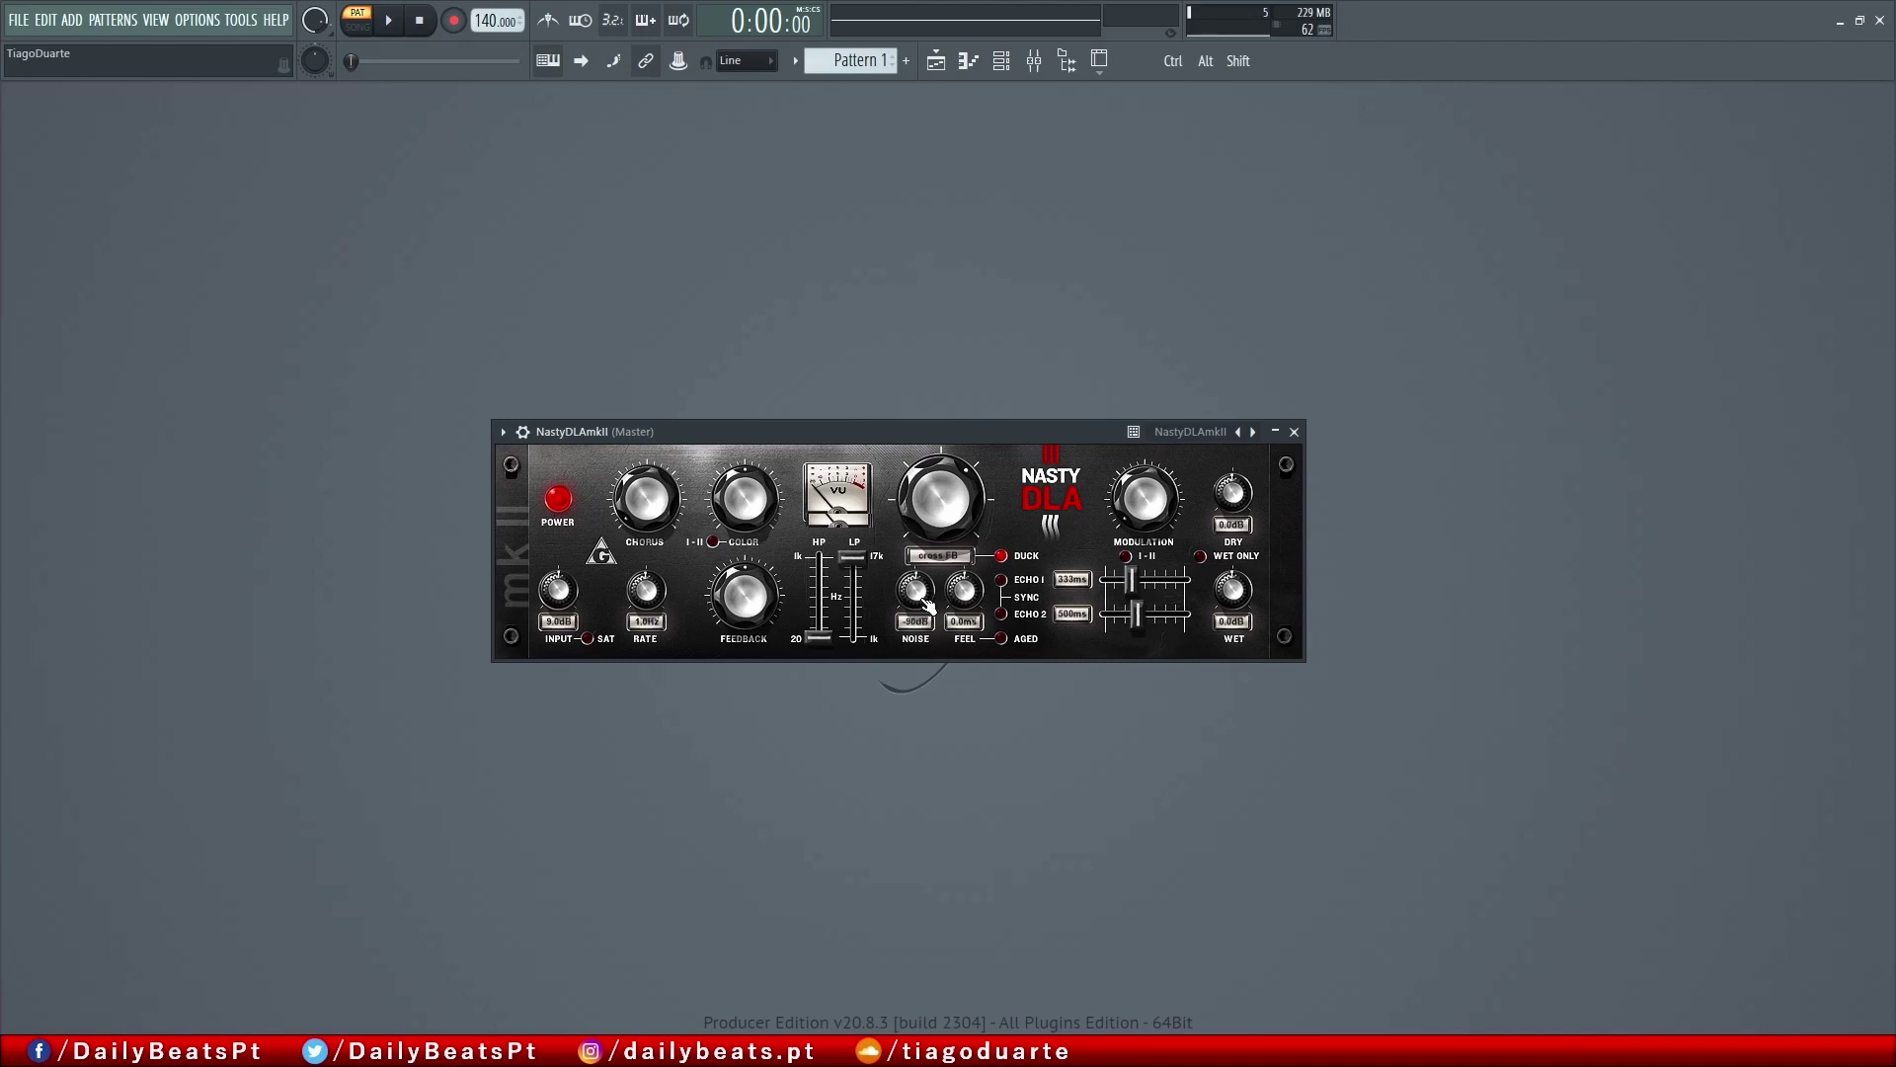
pyautogui.moveTo(914, 590); pyautogui.dragTo(914, 553)
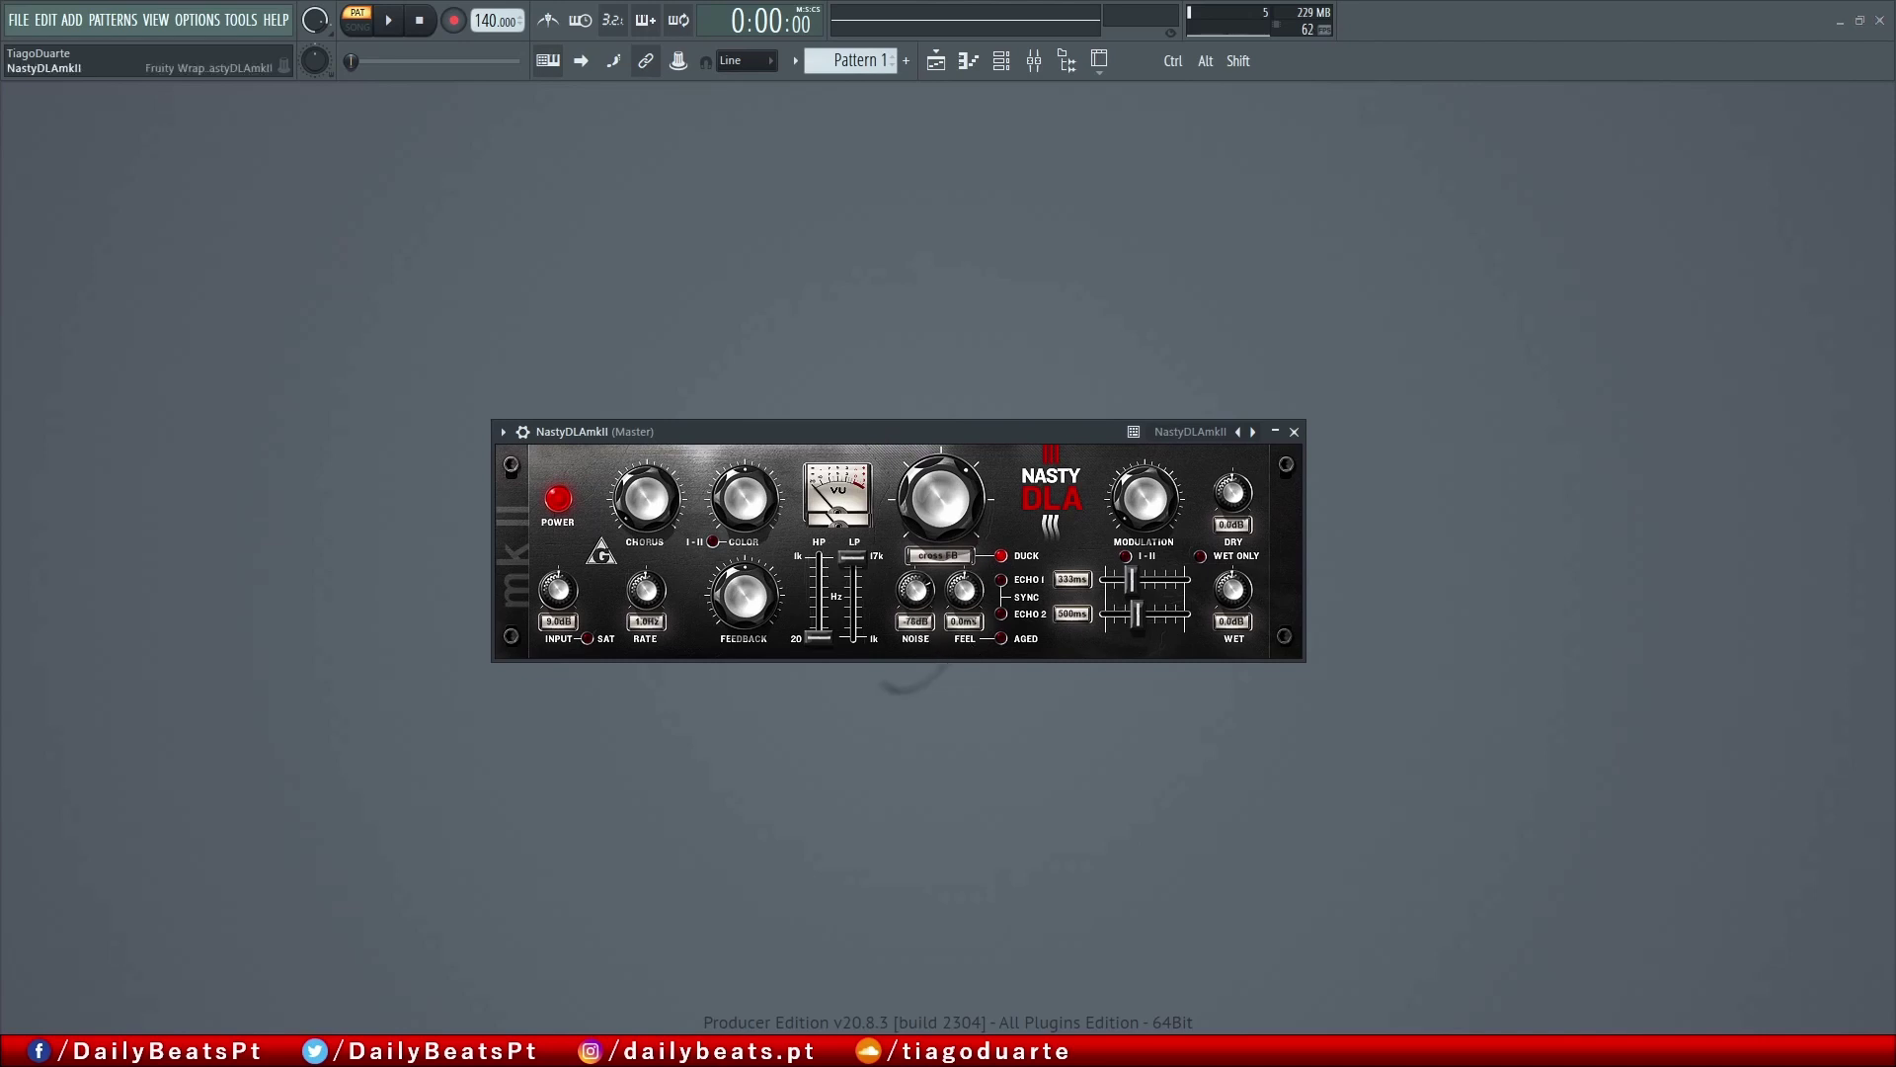
pyautogui.press('space')
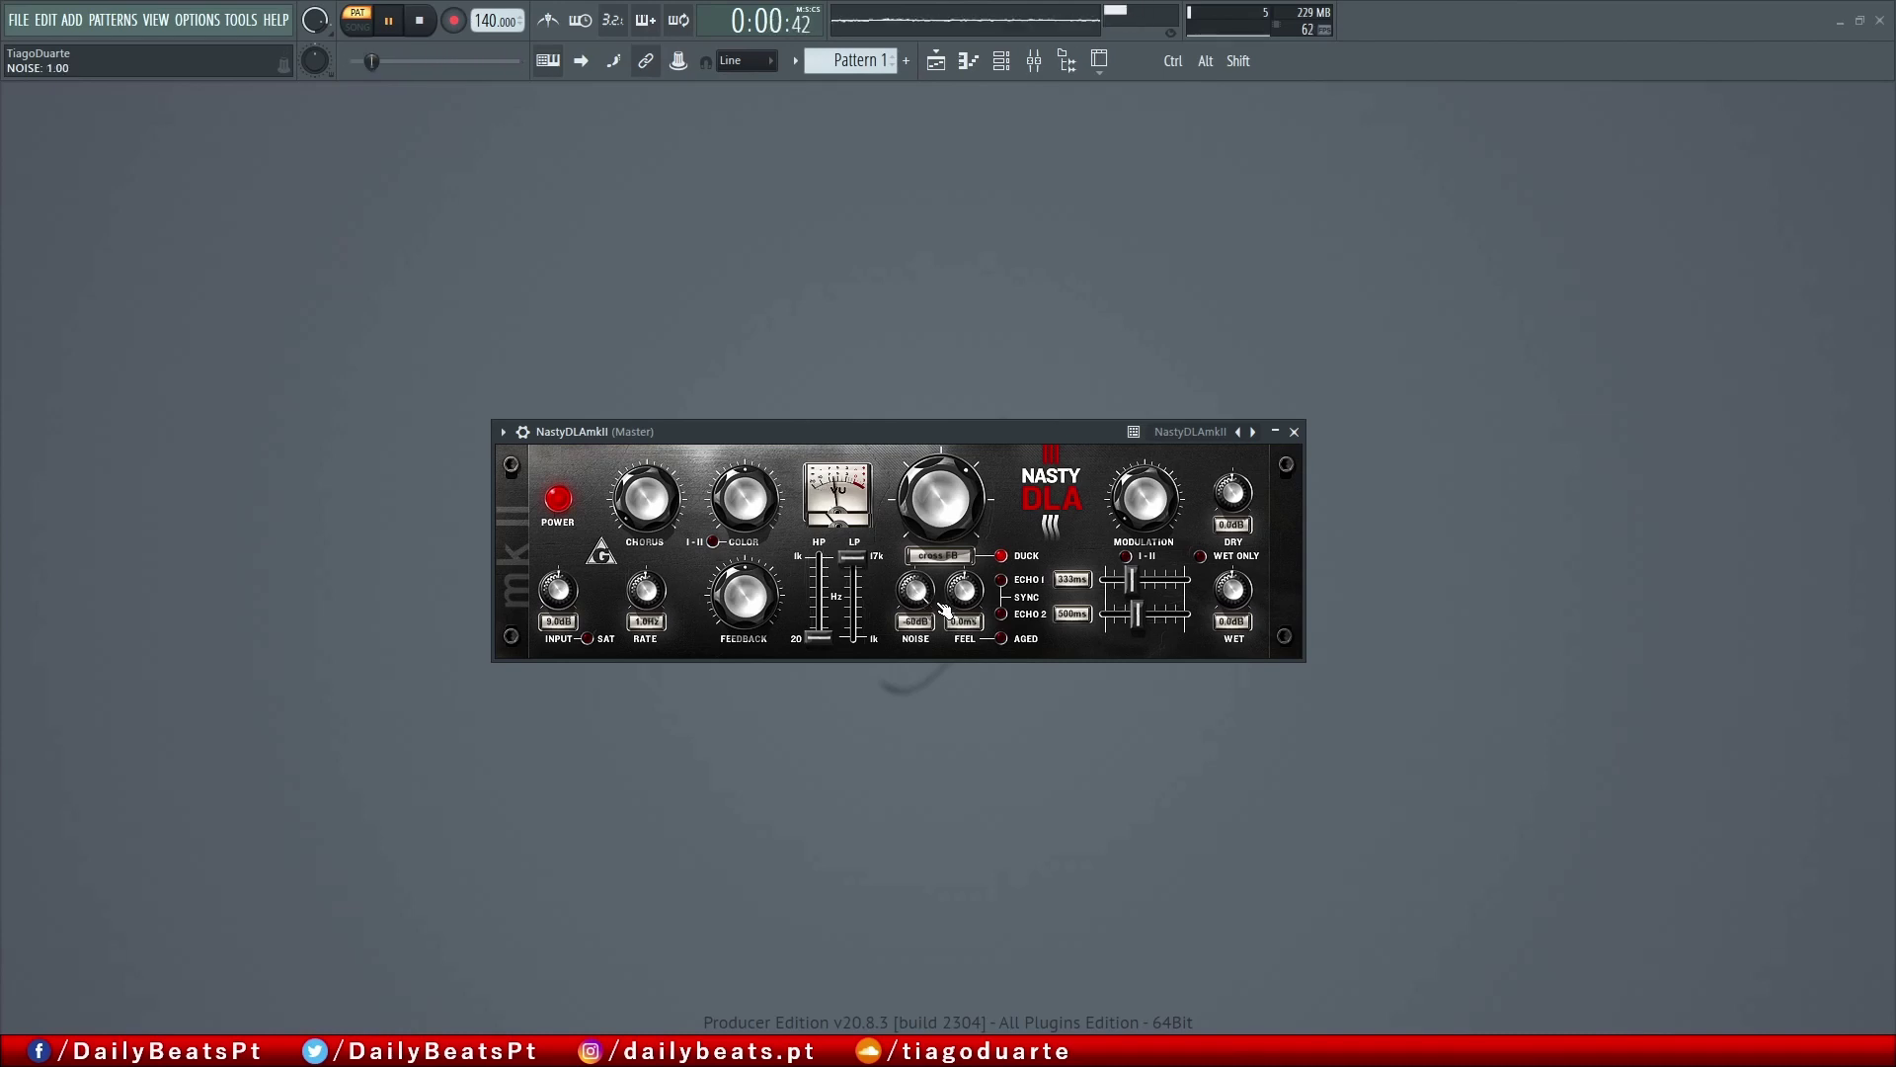
# - Lower Noise back to its minimum and audition a raised Feel setting, without and with Aged turned on
pyautogui.moveTo(917, 591); pyautogui.dragTo(968, 602)
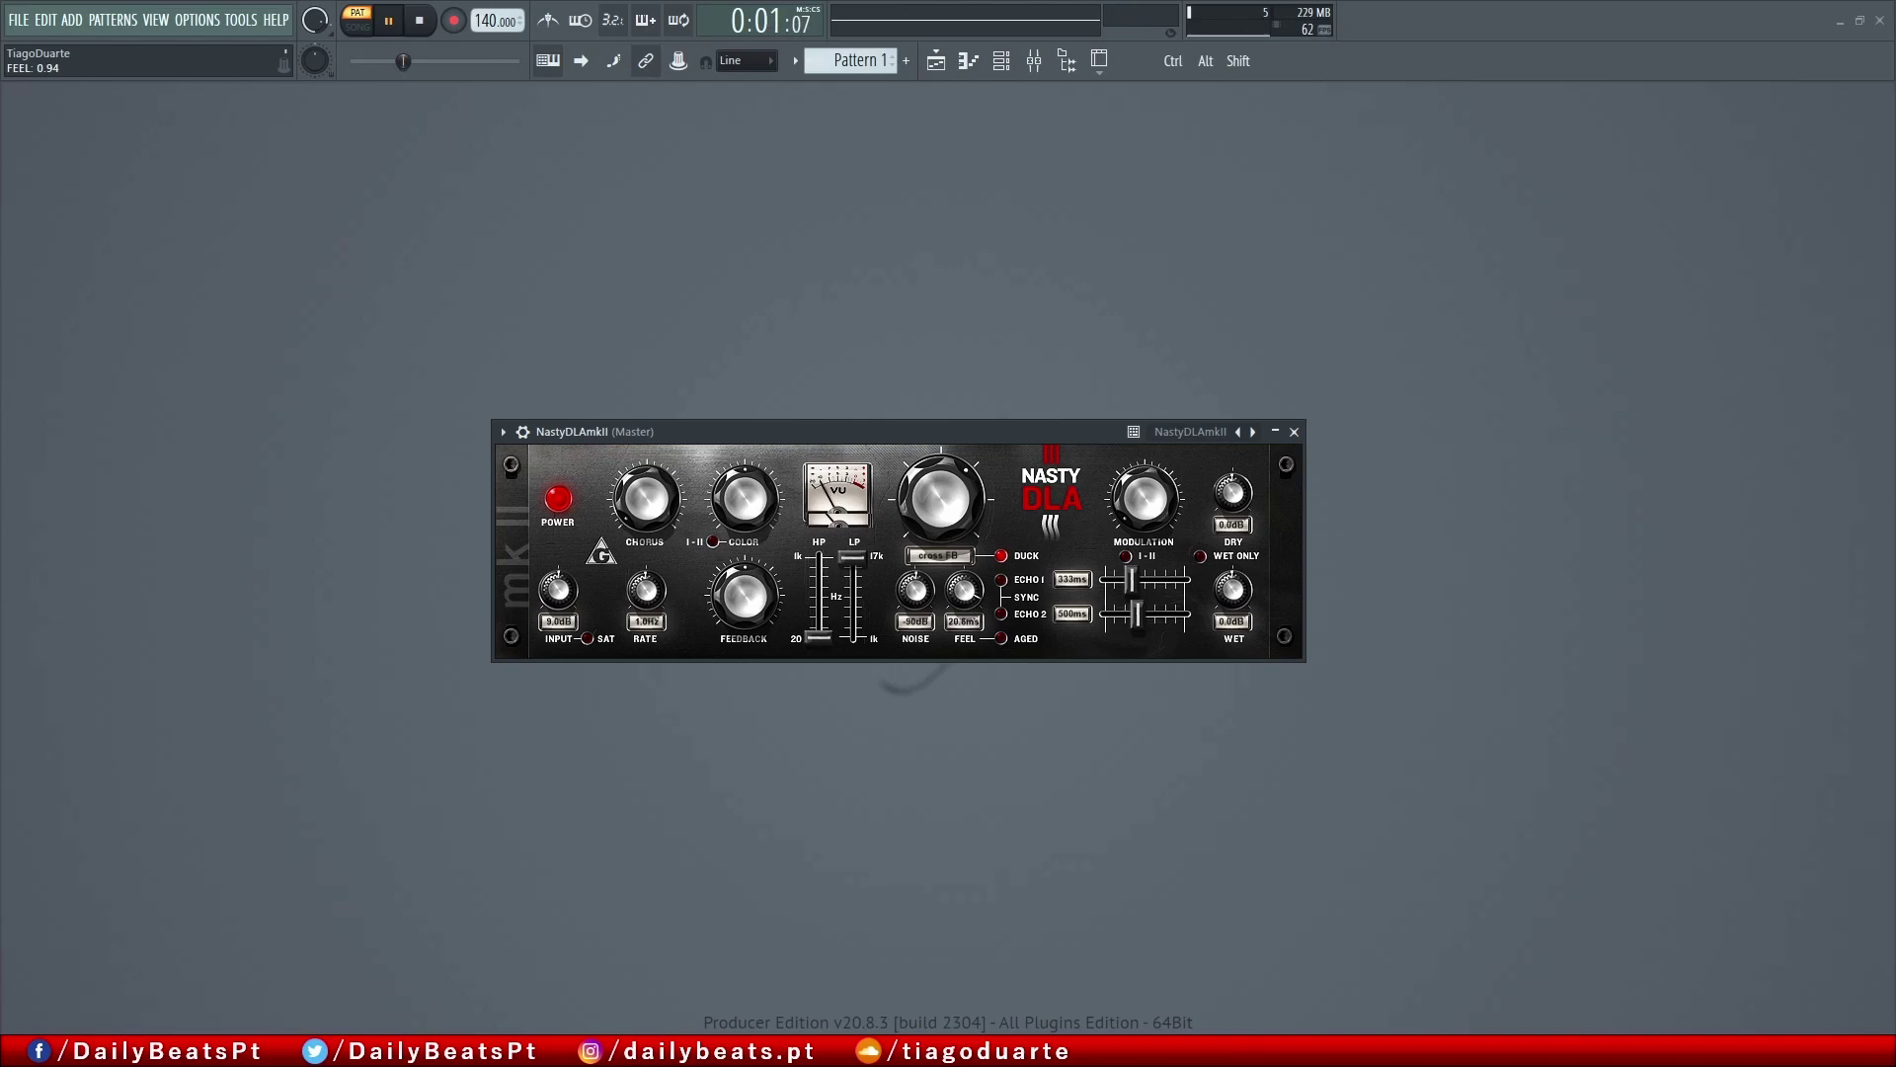
pyautogui.click(1000, 638)
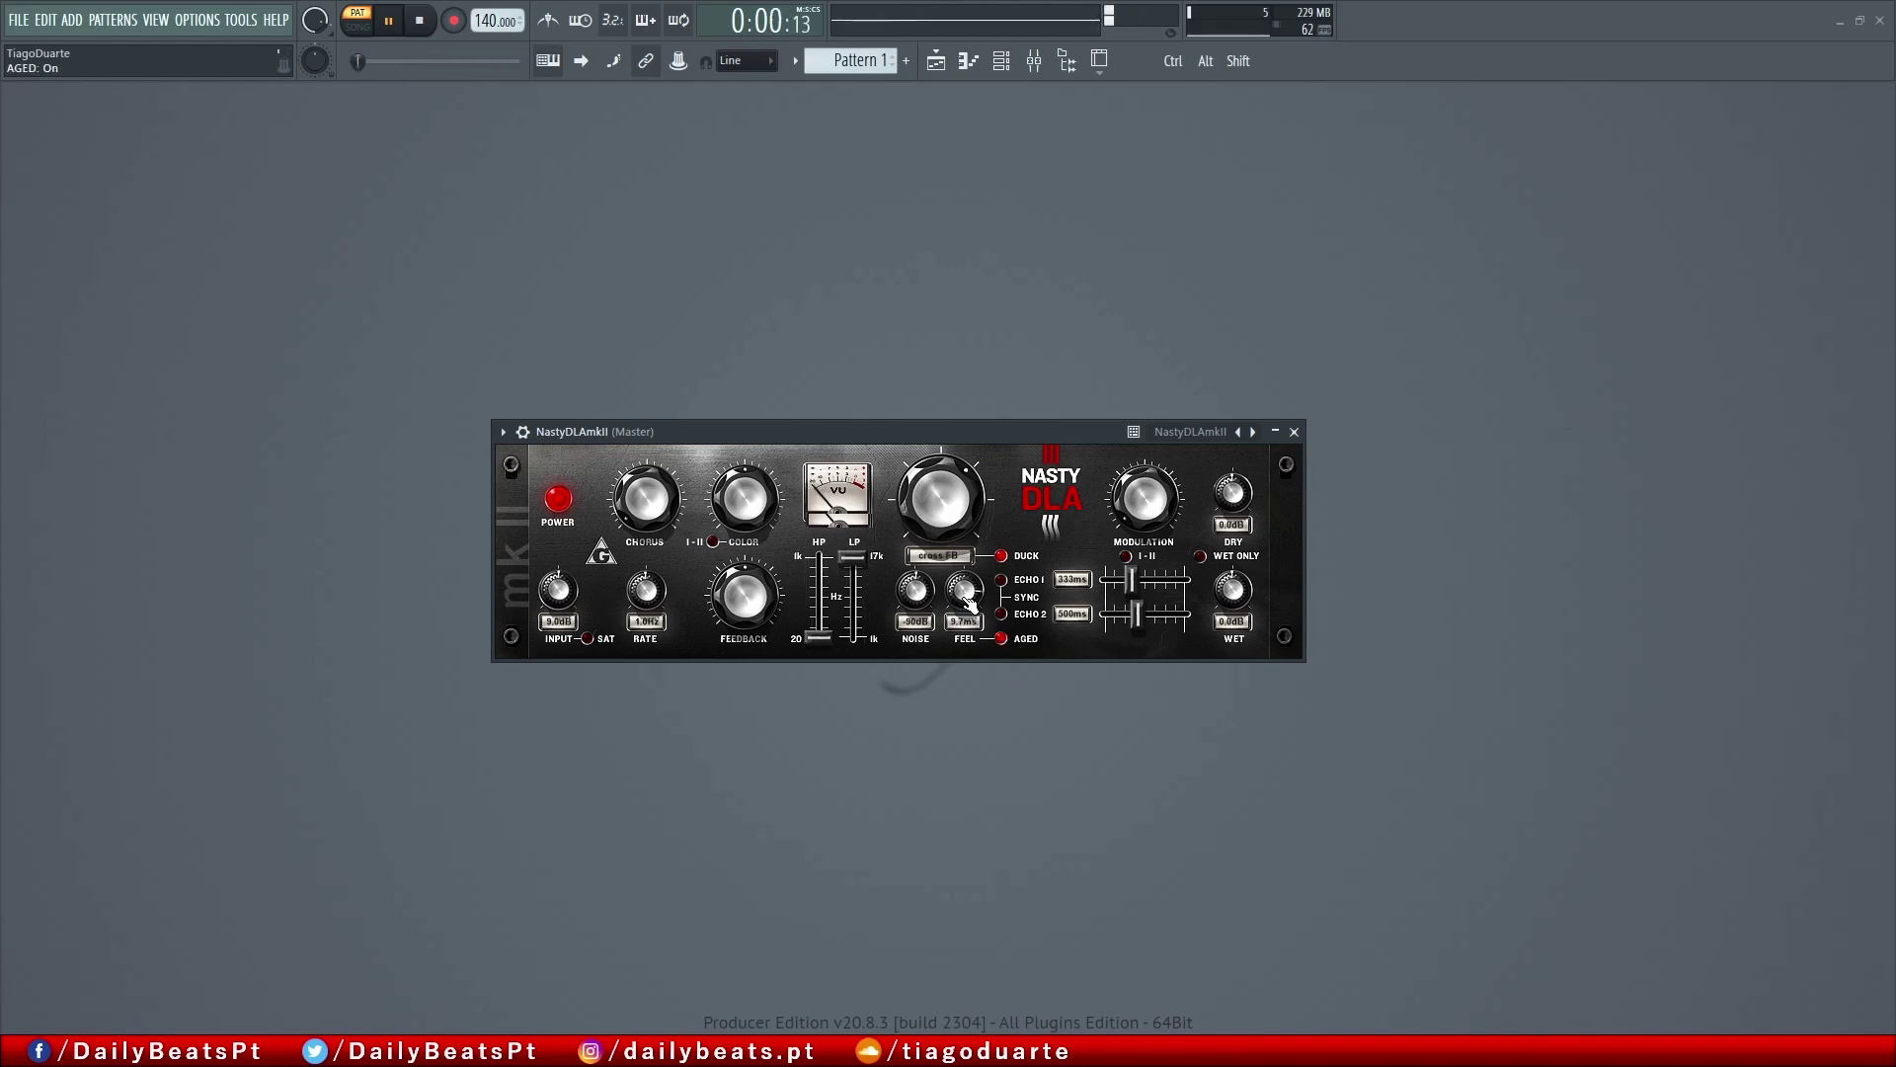
pyautogui.moveTo(969, 604); pyautogui.dragTo(969, 588)
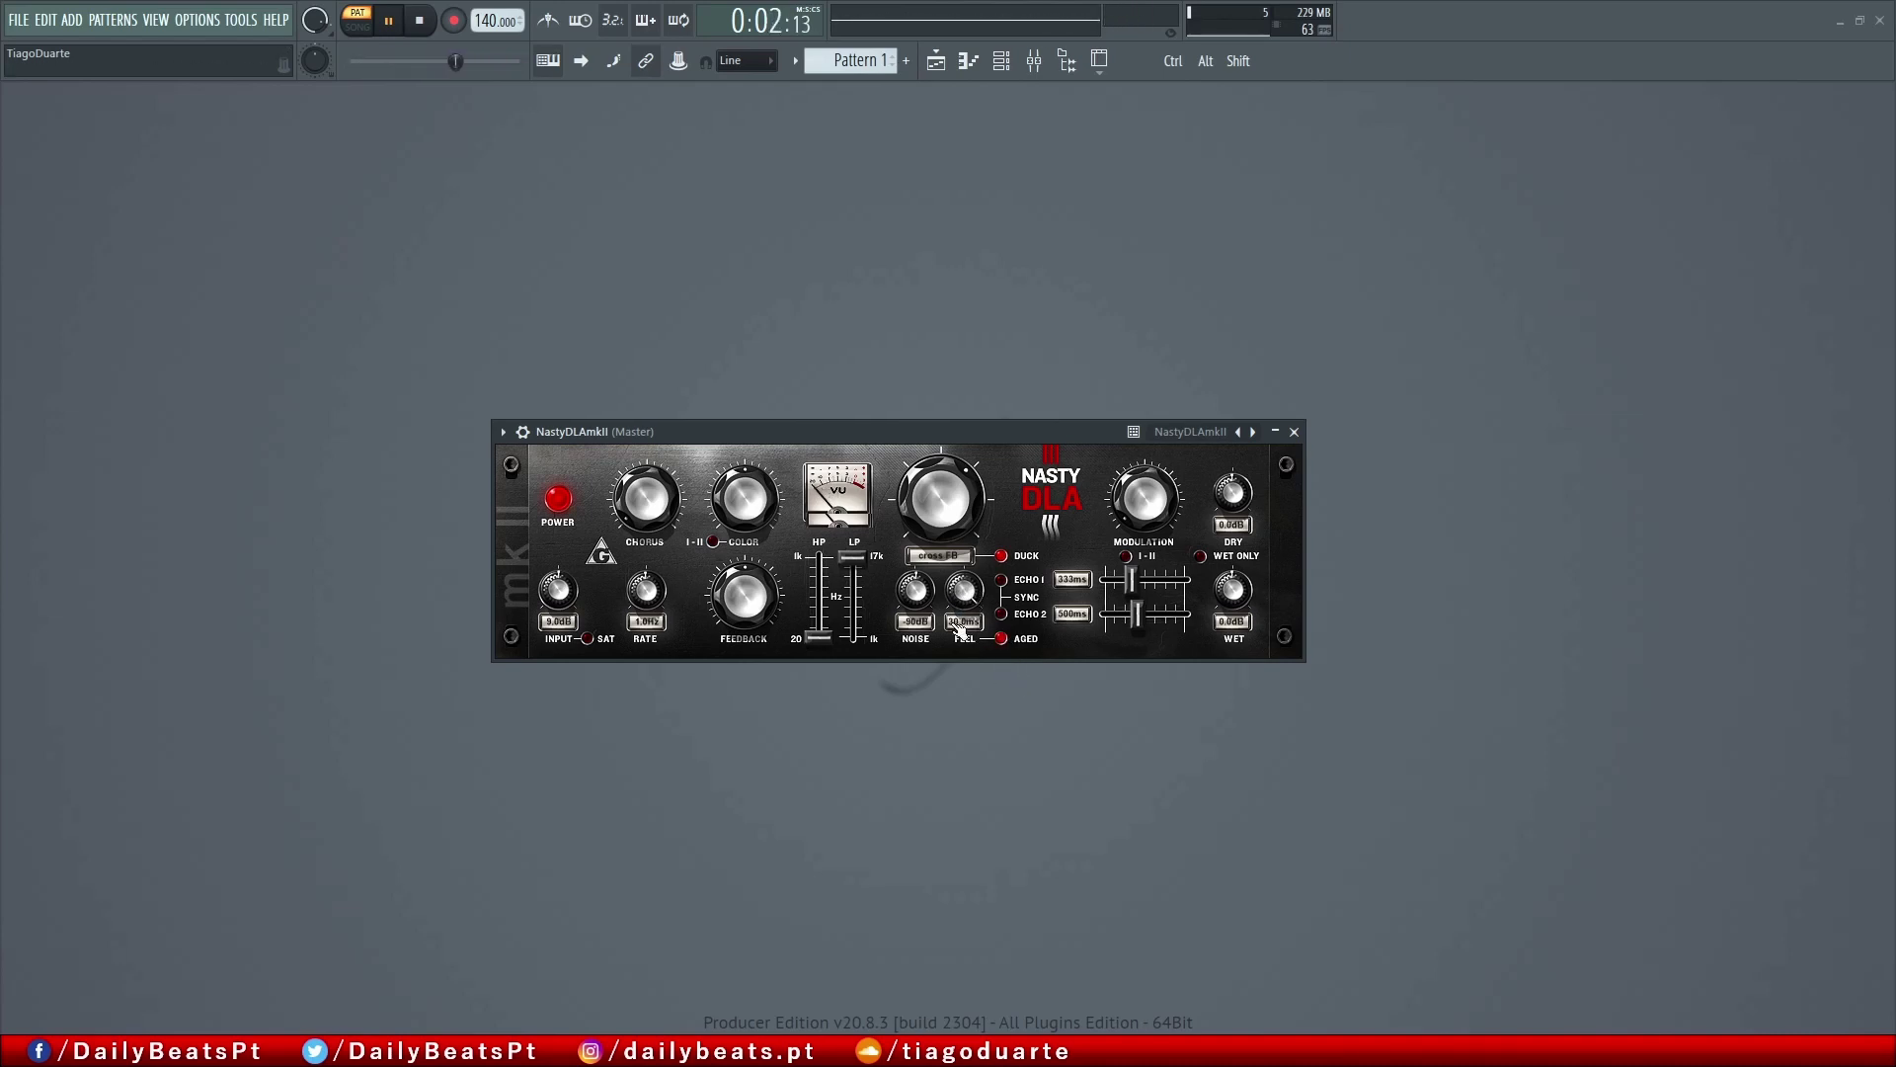
# - Arrange the signal-flow diagram preview below the plugin window, examine the effect's signal chain, and stop playback
pyautogui.moveTo(30, 524); pyautogui.dragTo(991, 580)
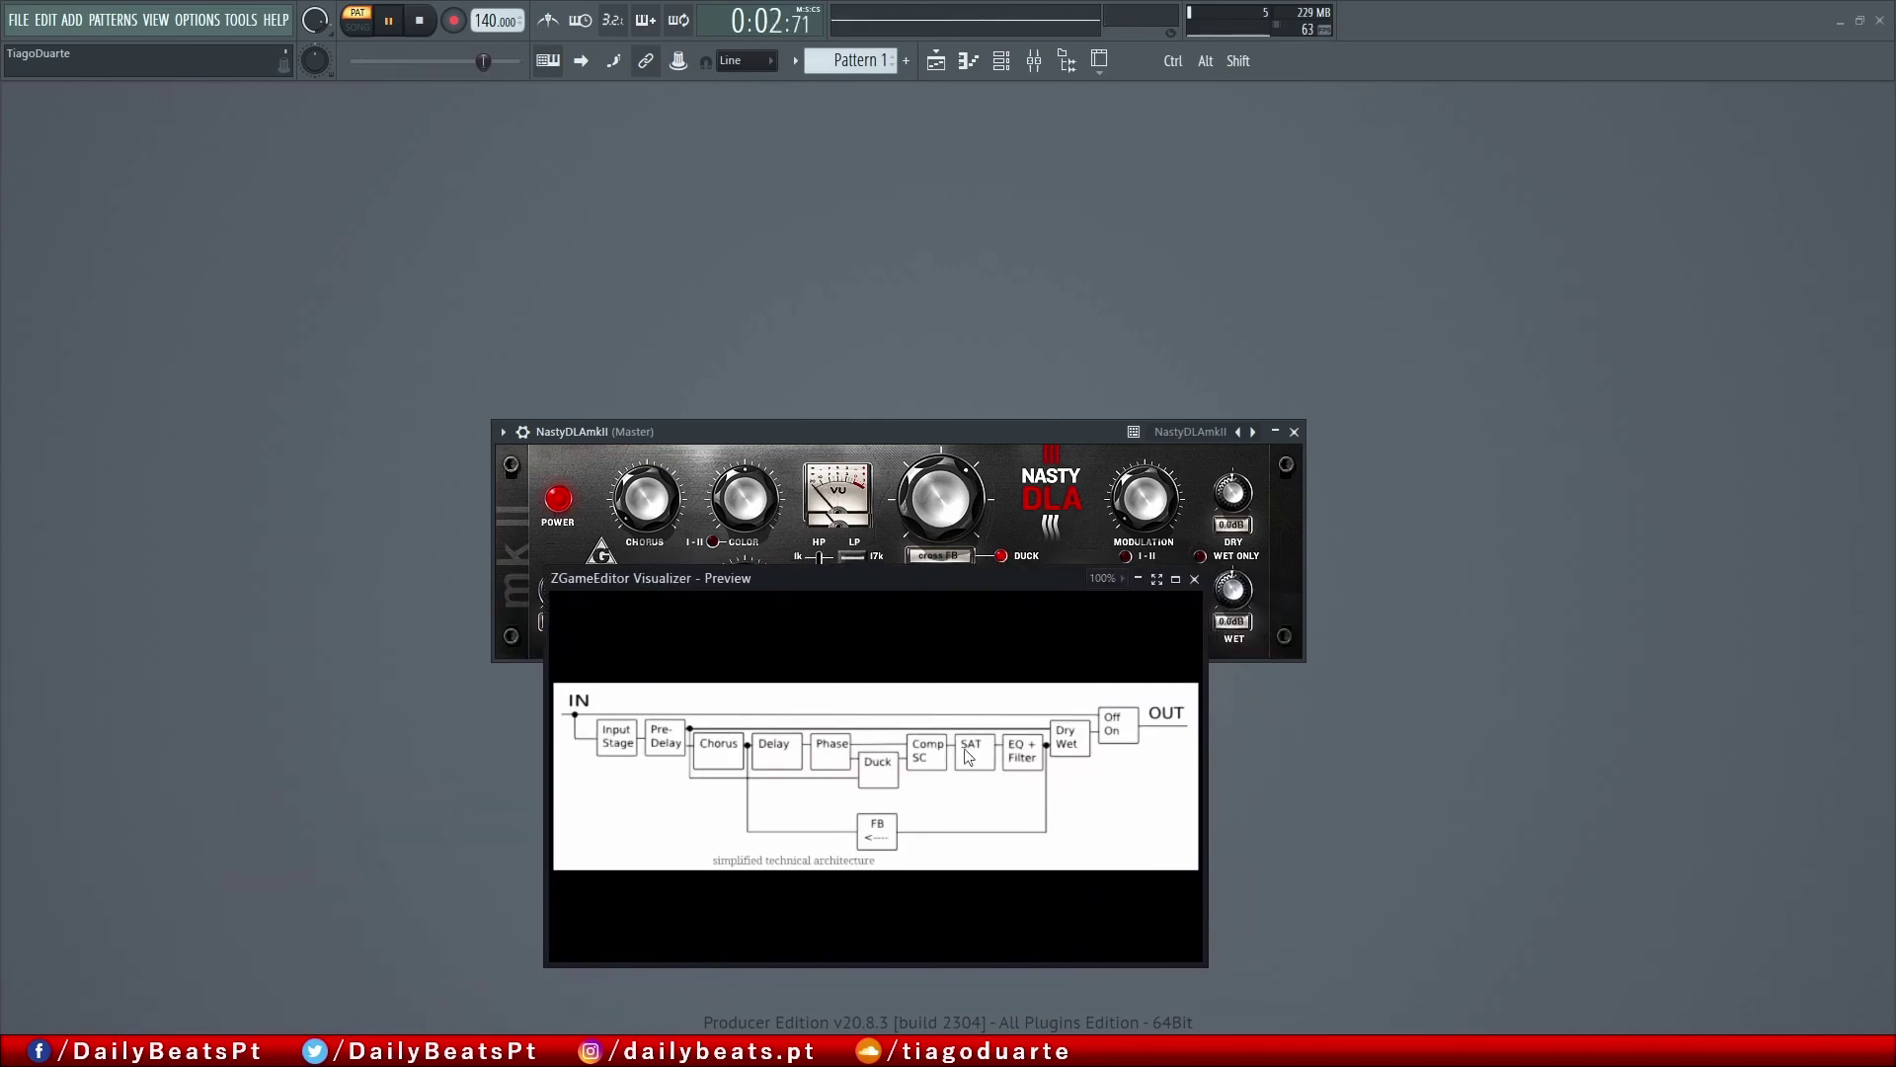
pyautogui.moveTo(999, 584); pyautogui.dragTo(1017, 607)
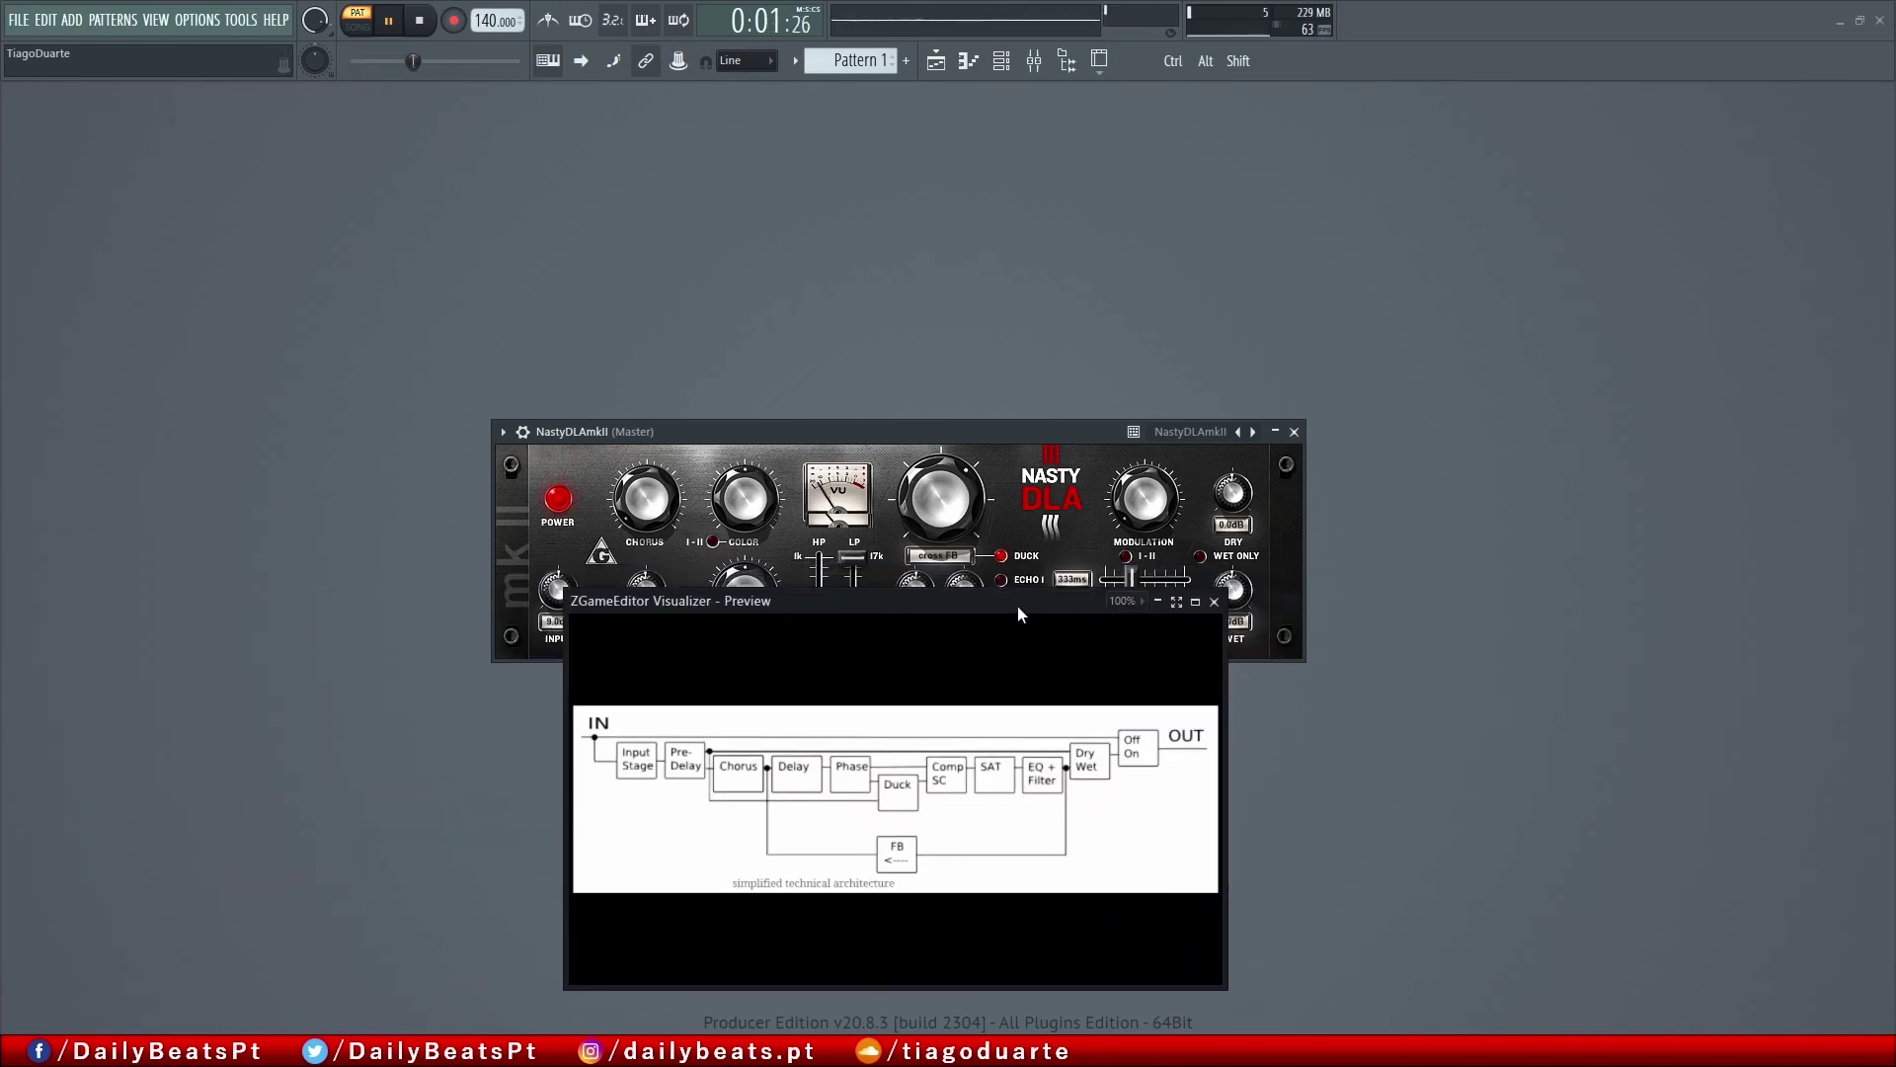
pyautogui.moveTo(940, 429); pyautogui.dragTo(944, 311)
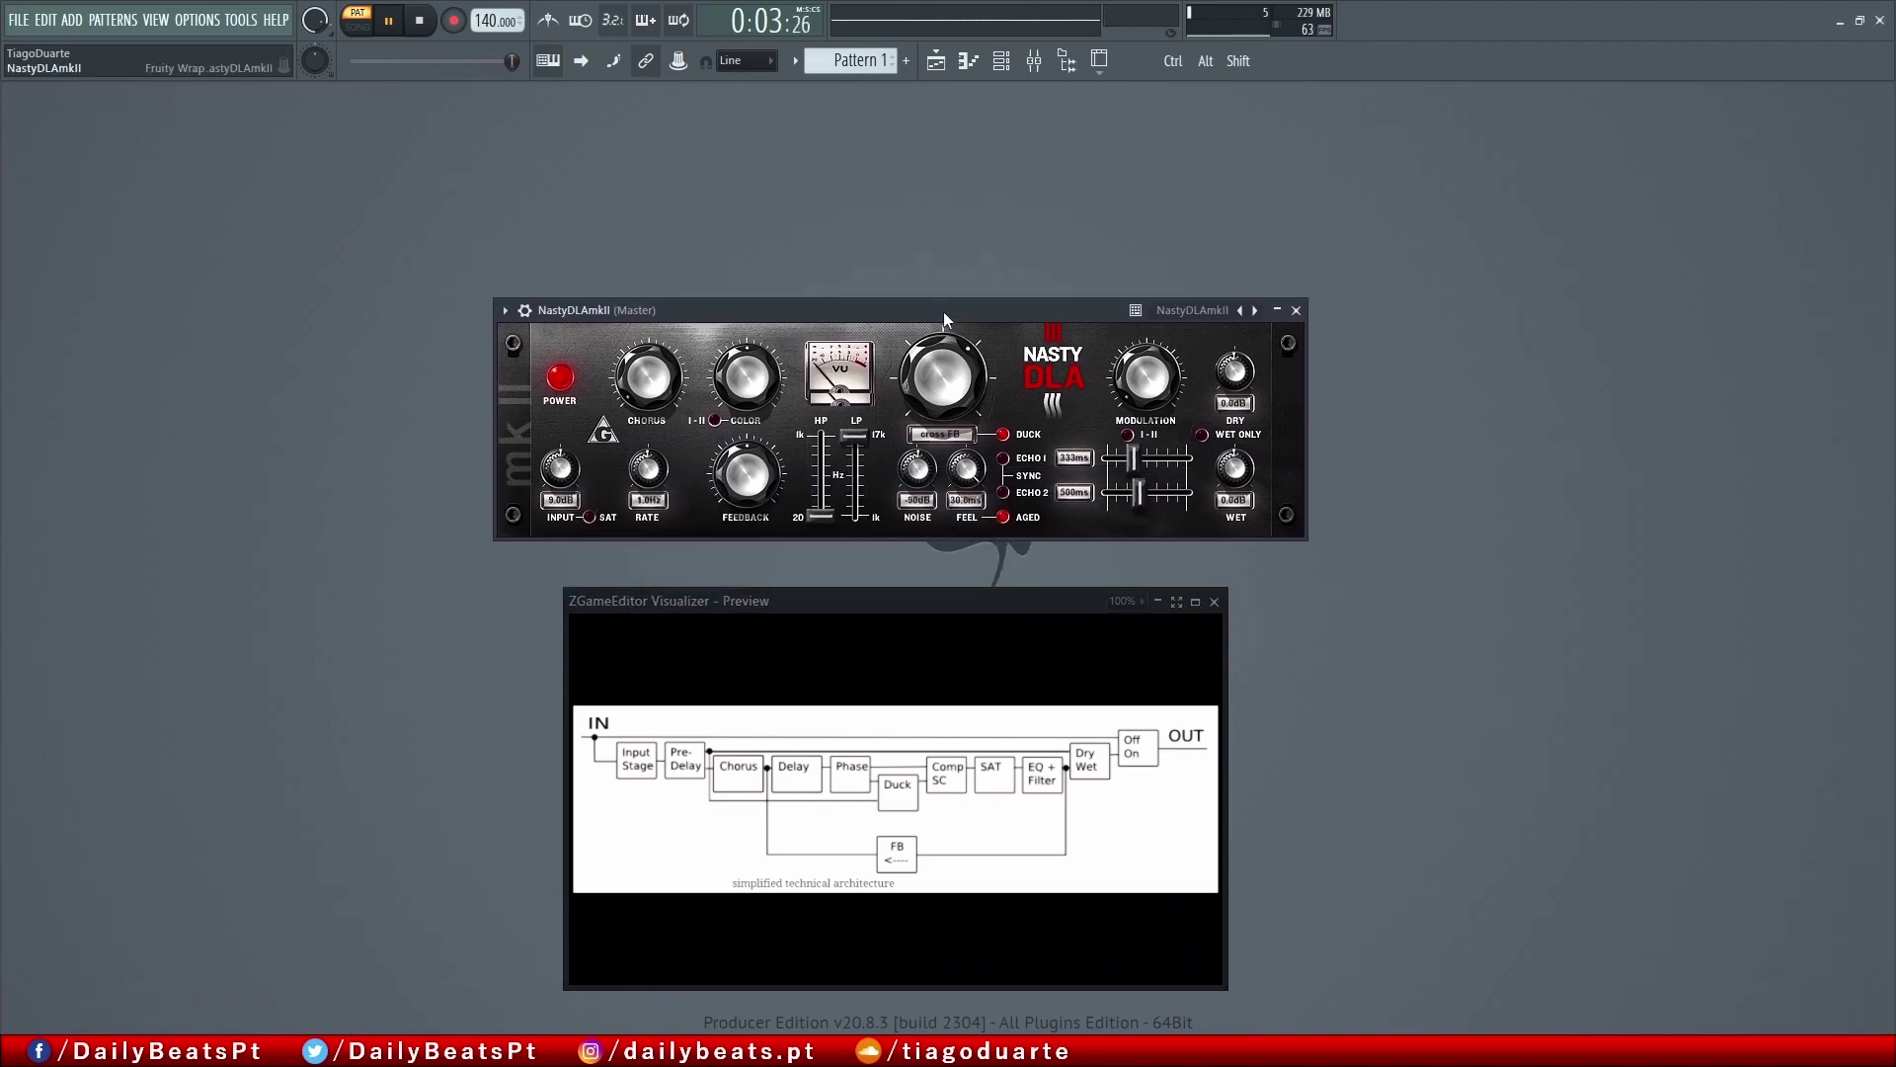
pyautogui.press('space')
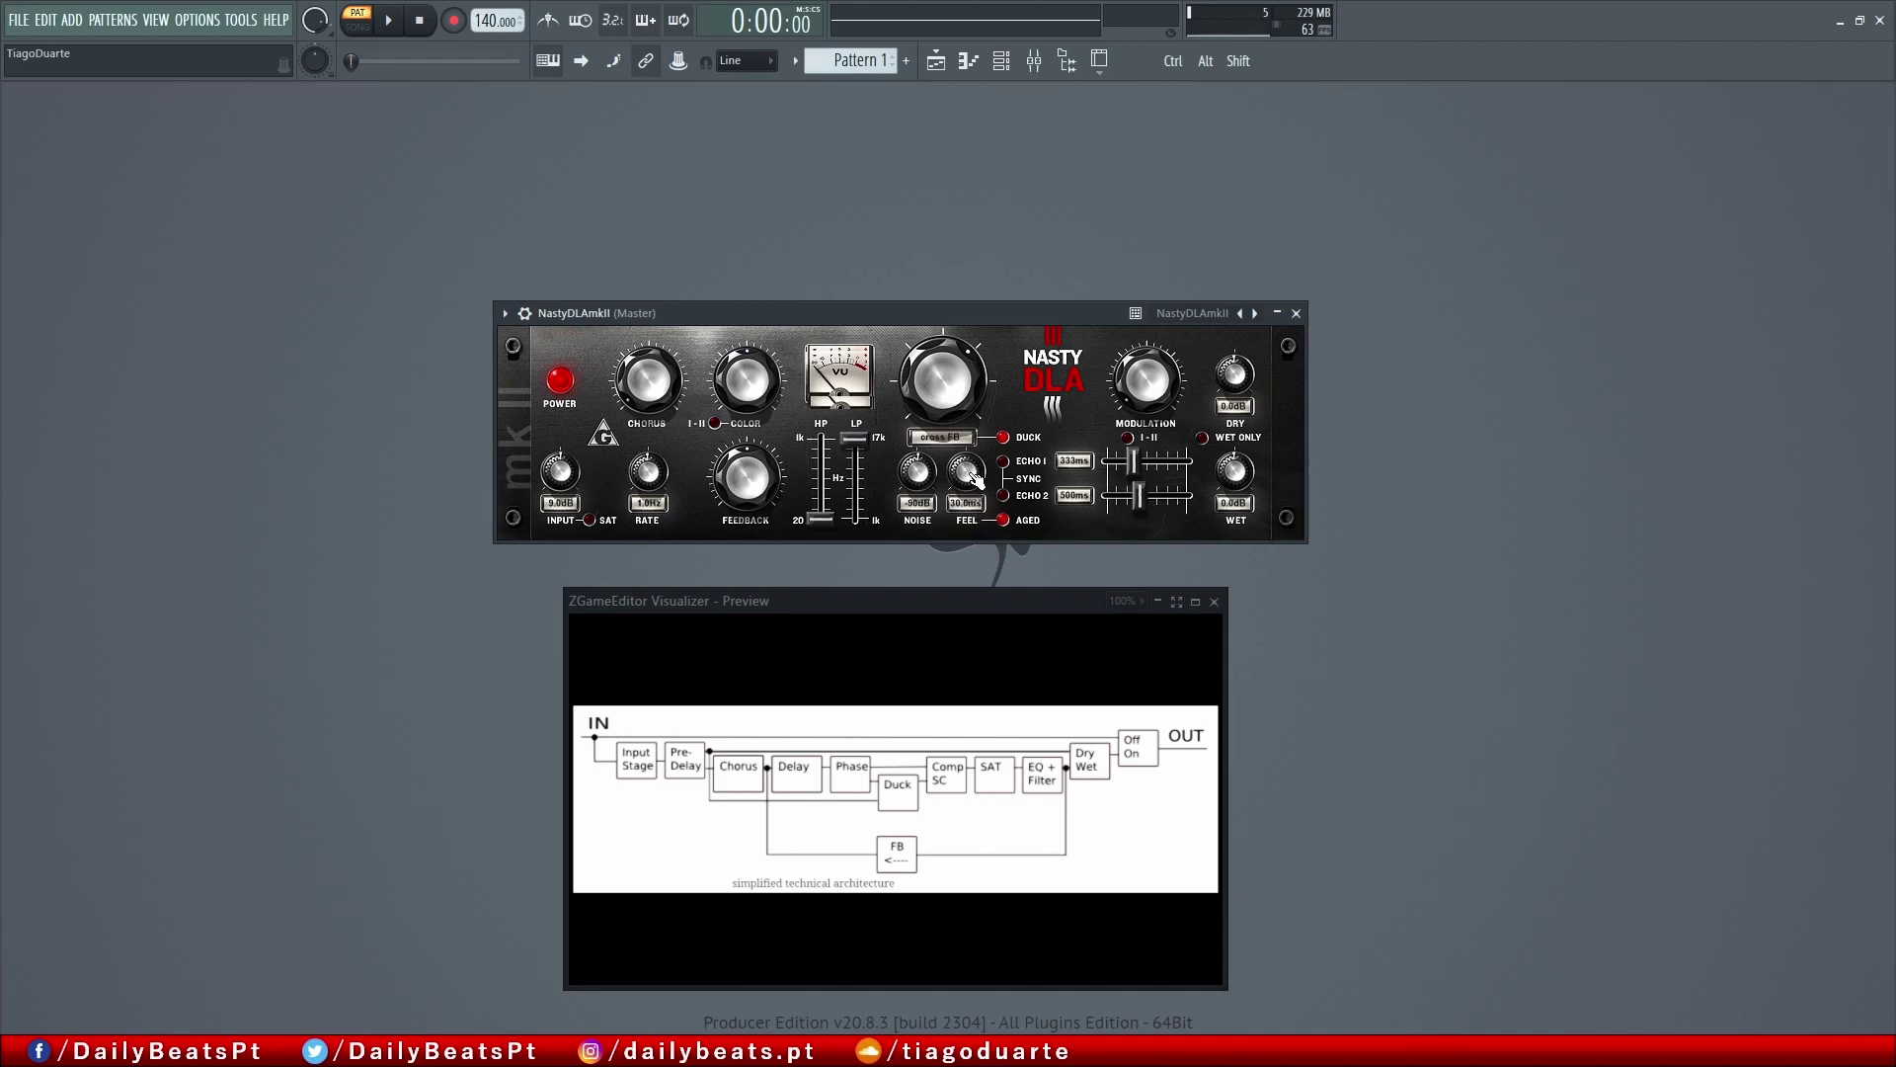
# - Reset Feel to its minimum, move the diagram preview out of view, and turn off Aged while playing the pattern
pyautogui.moveTo(975, 479); pyautogui.dragTo(975, 514)
pyautogui.press('space')
pyautogui.moveTo(804, 599); pyautogui.dragTo(0, 553)
pyautogui.click(1004, 520)
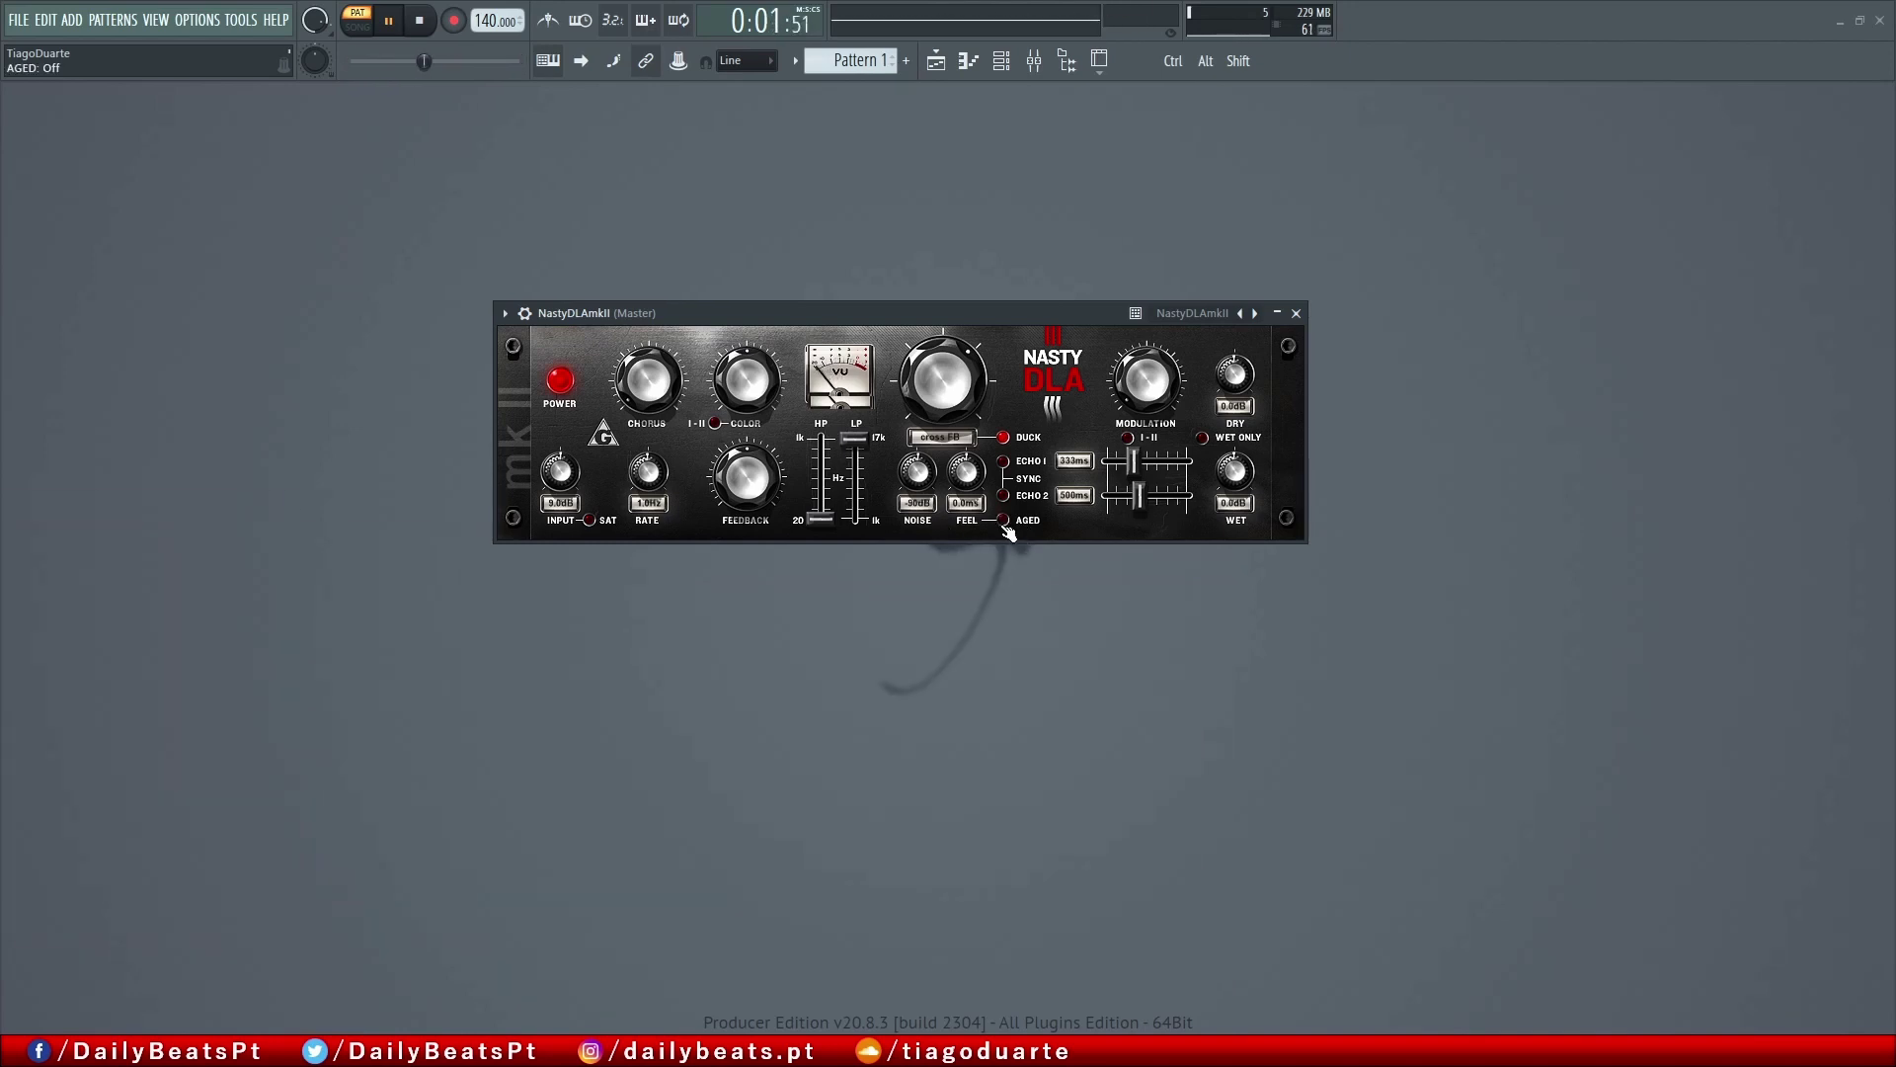
pyautogui.press('space')
# - Turn on tempo sync for both echoes and set Echo 1 to 1/8 and Echo 2 to 1/2 during playback
pyautogui.click(1004, 461)
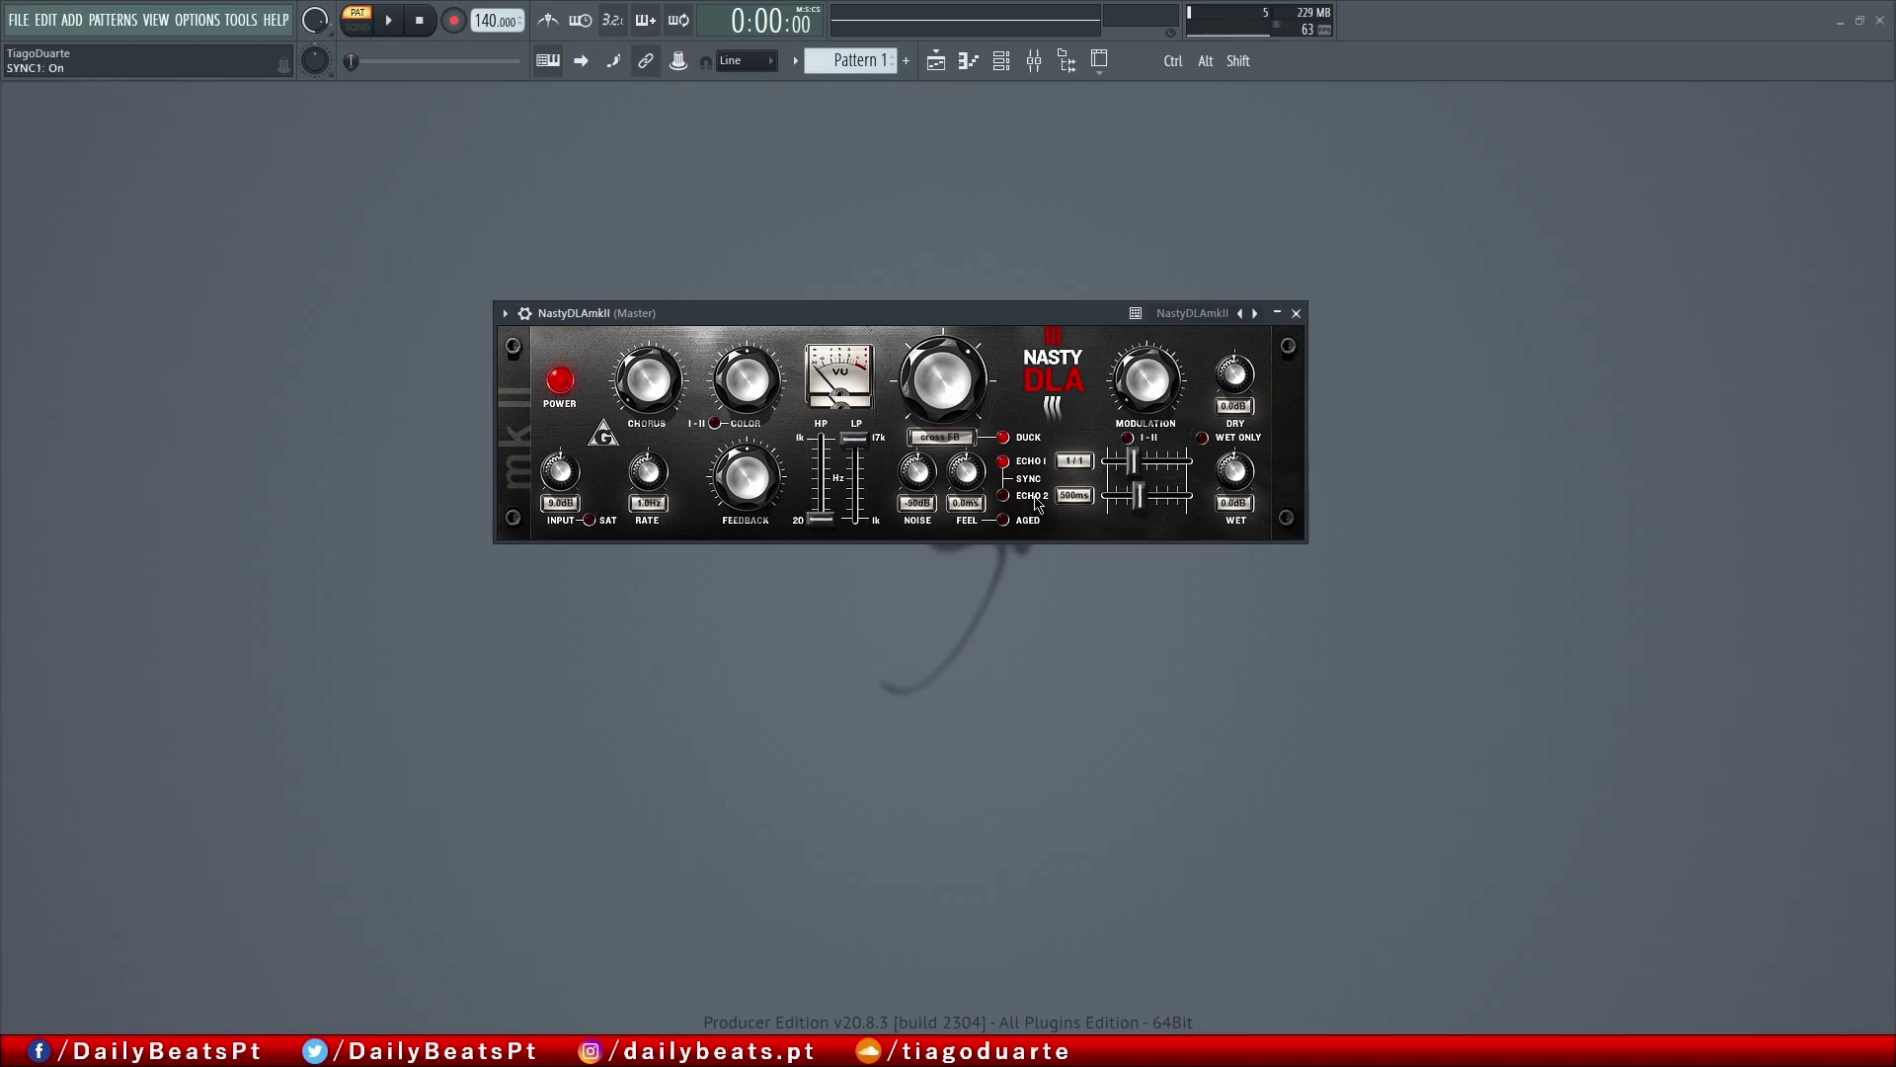
pyautogui.press('space')
pyautogui.click(1003, 495)
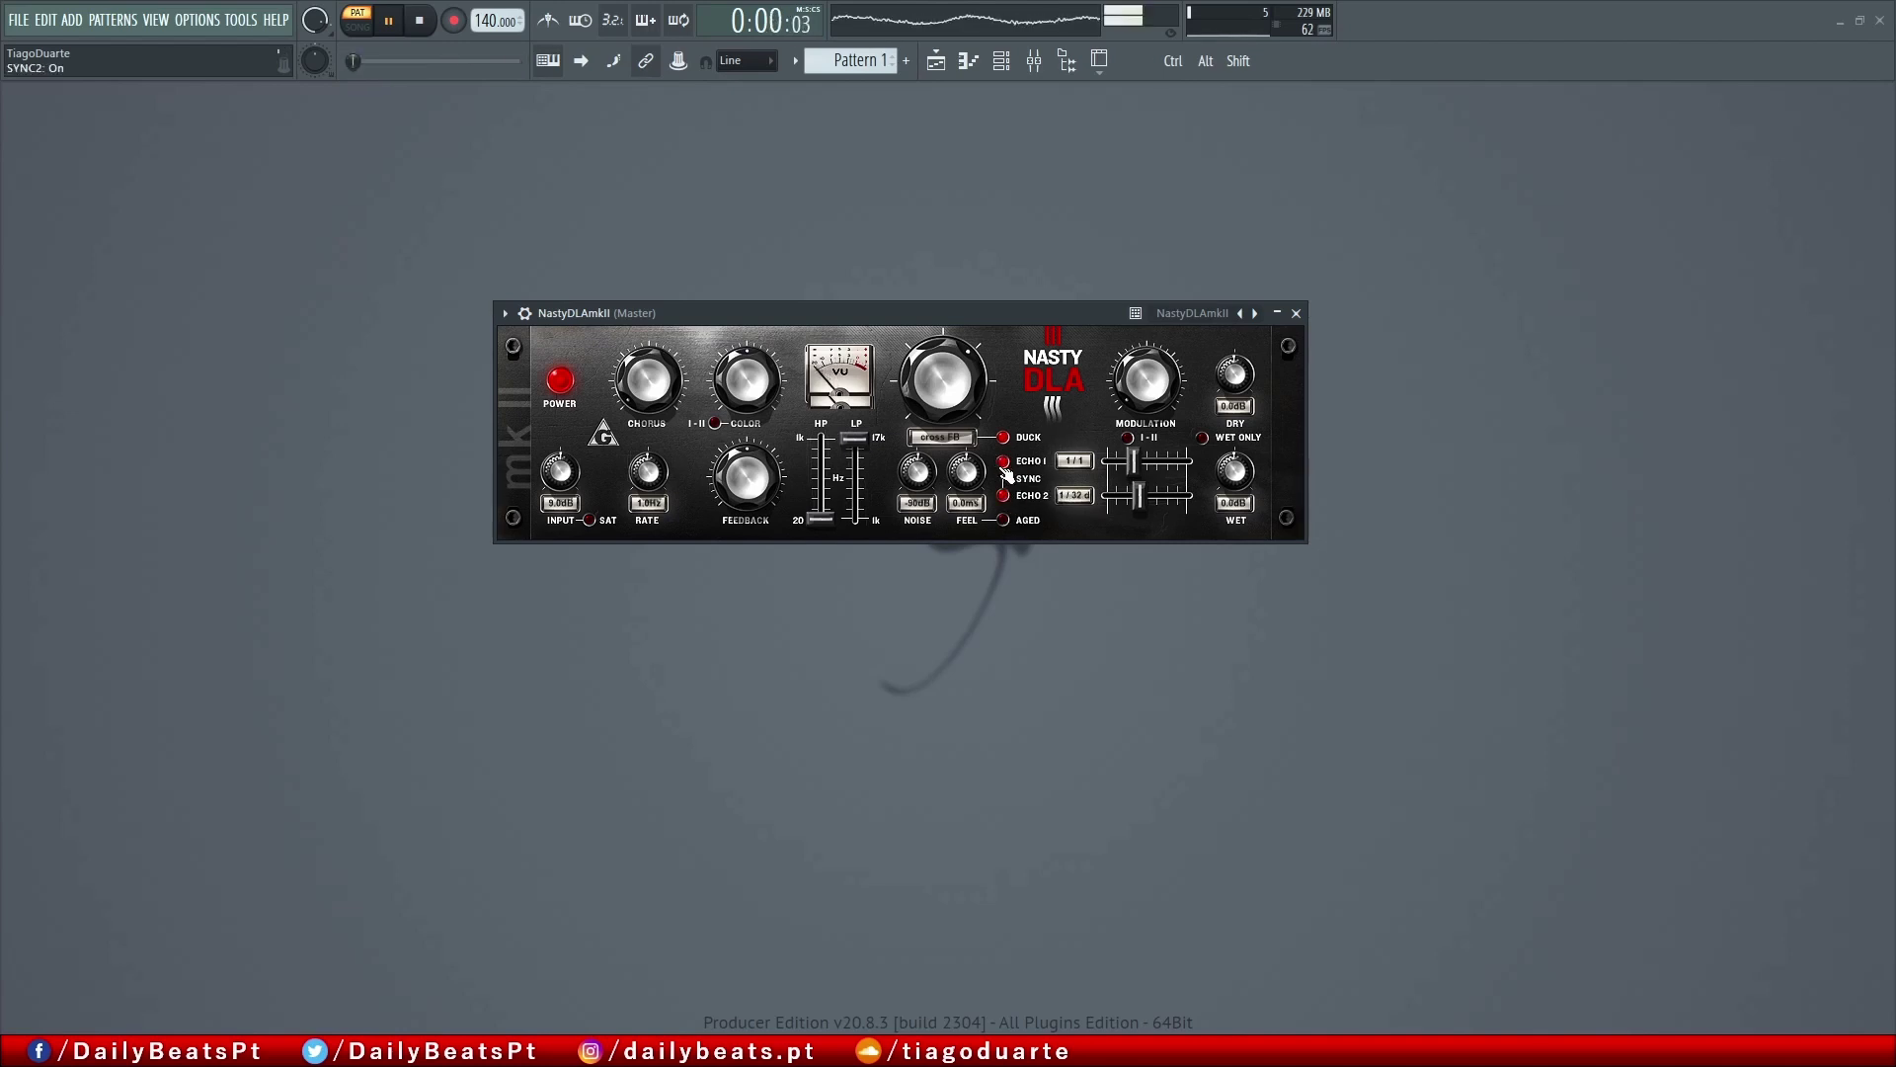
pyautogui.moveTo(1137, 472); pyautogui.dragTo(1130, 495)
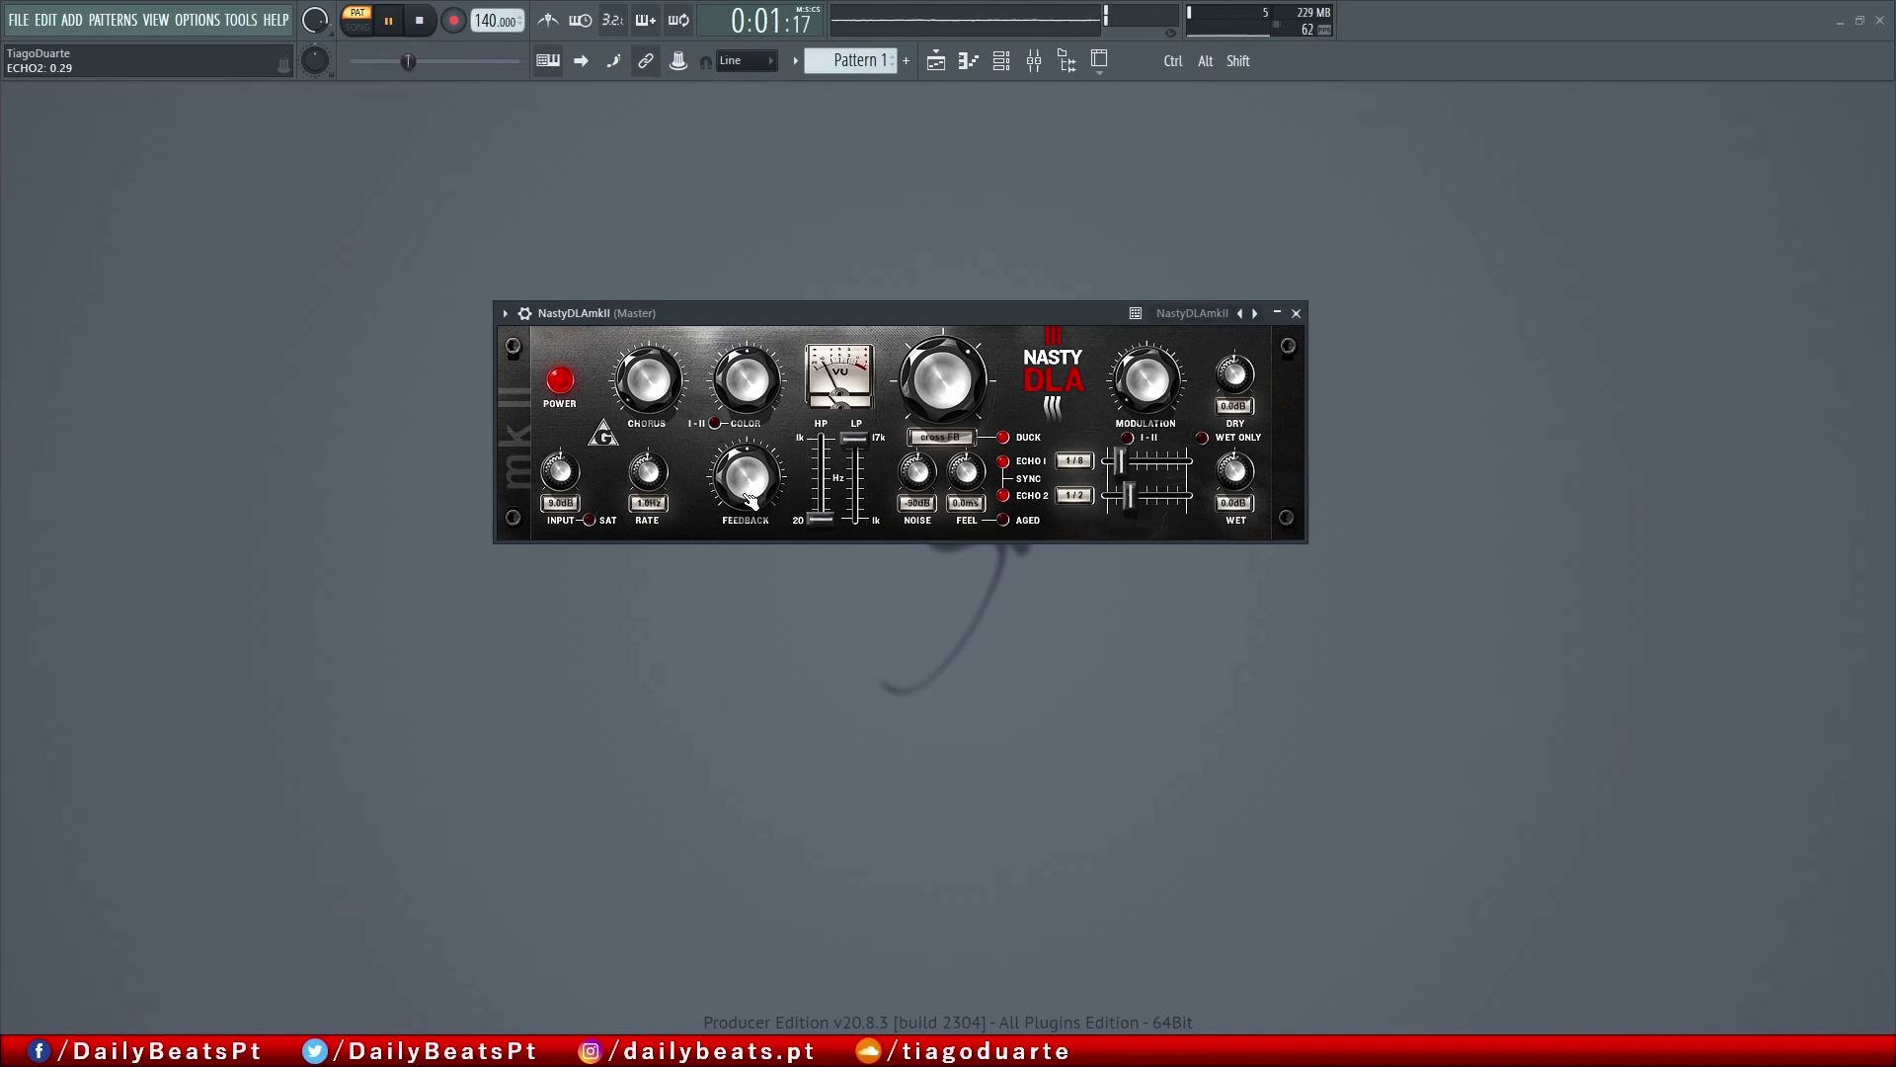
# - Set Feedback to 0.61 and compare Echo 1 without and with sync, leaving sync on and playback stopped
pyautogui.moveTo(760, 498)
pyautogui.mouseDown()
pyautogui.moveTo(760, 456)
pyautogui.moveTo(747, 501)
pyautogui.mouseUp()
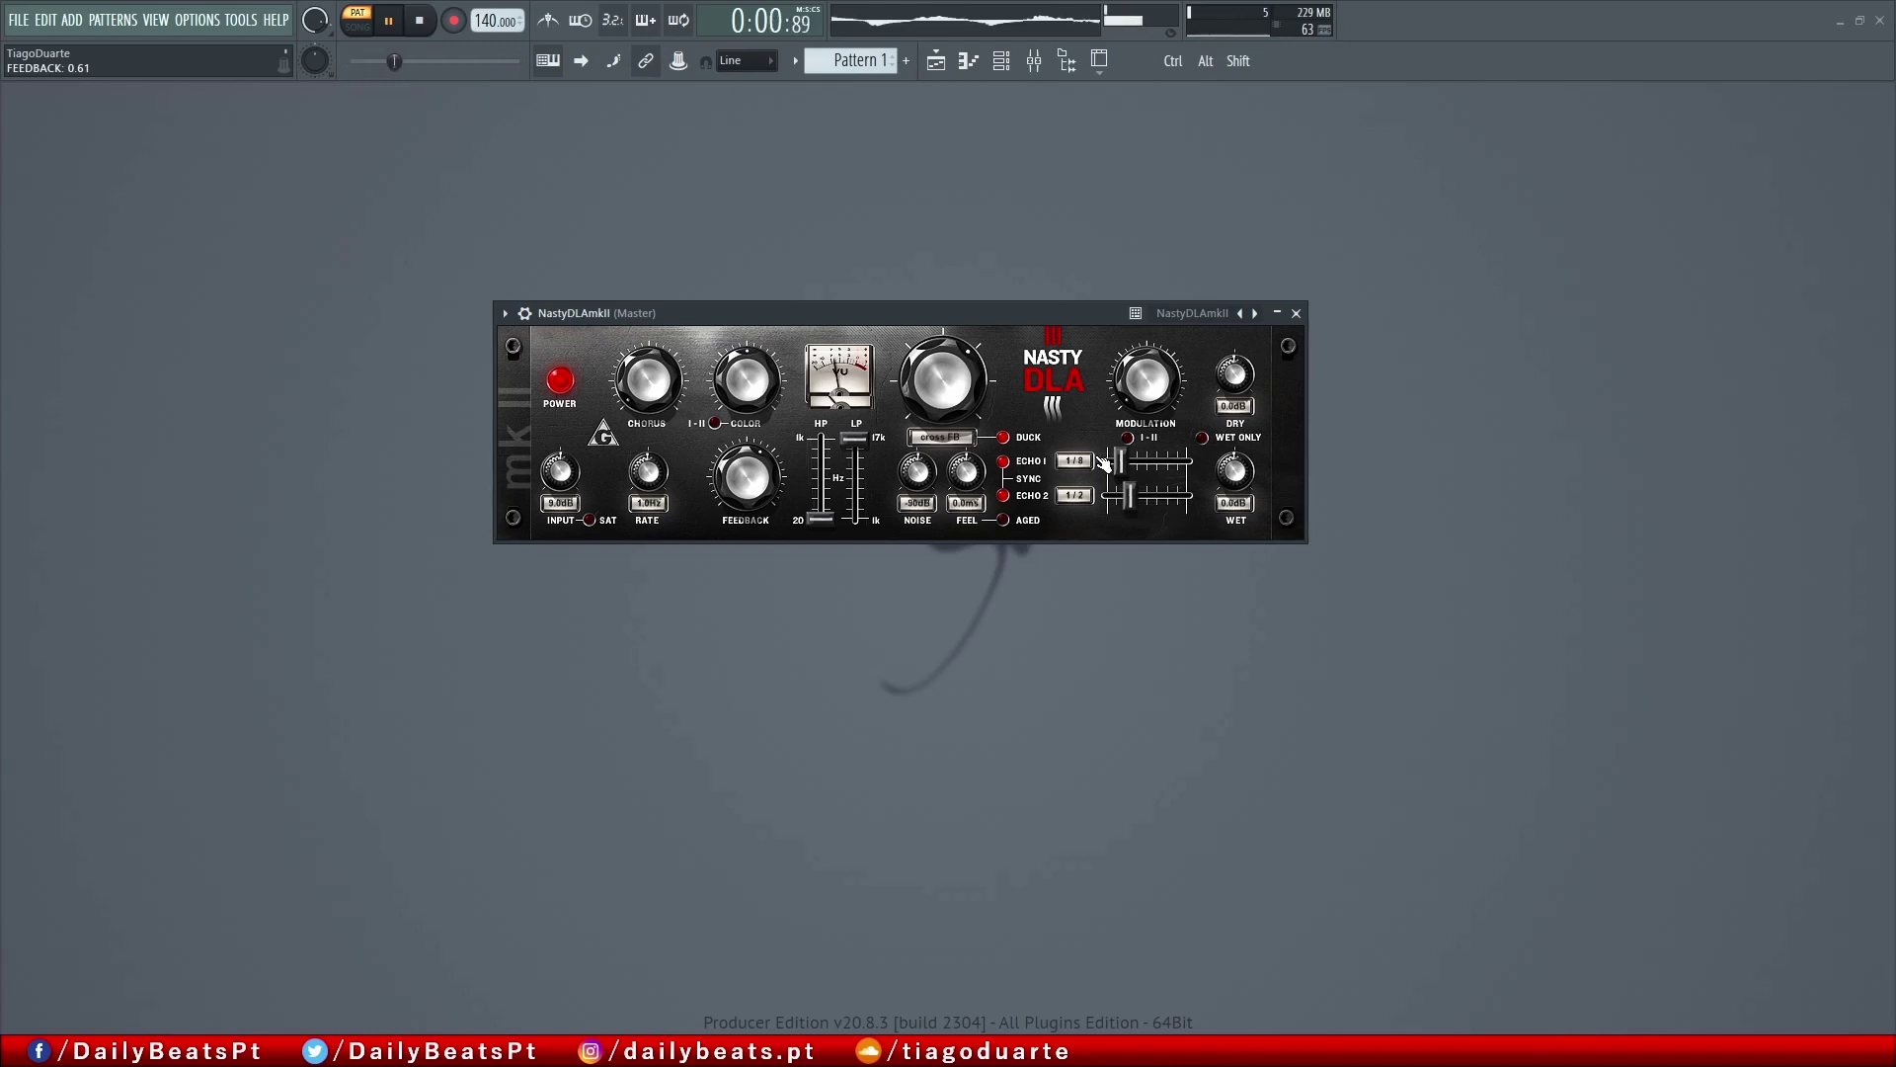
pyautogui.click(1007, 461)
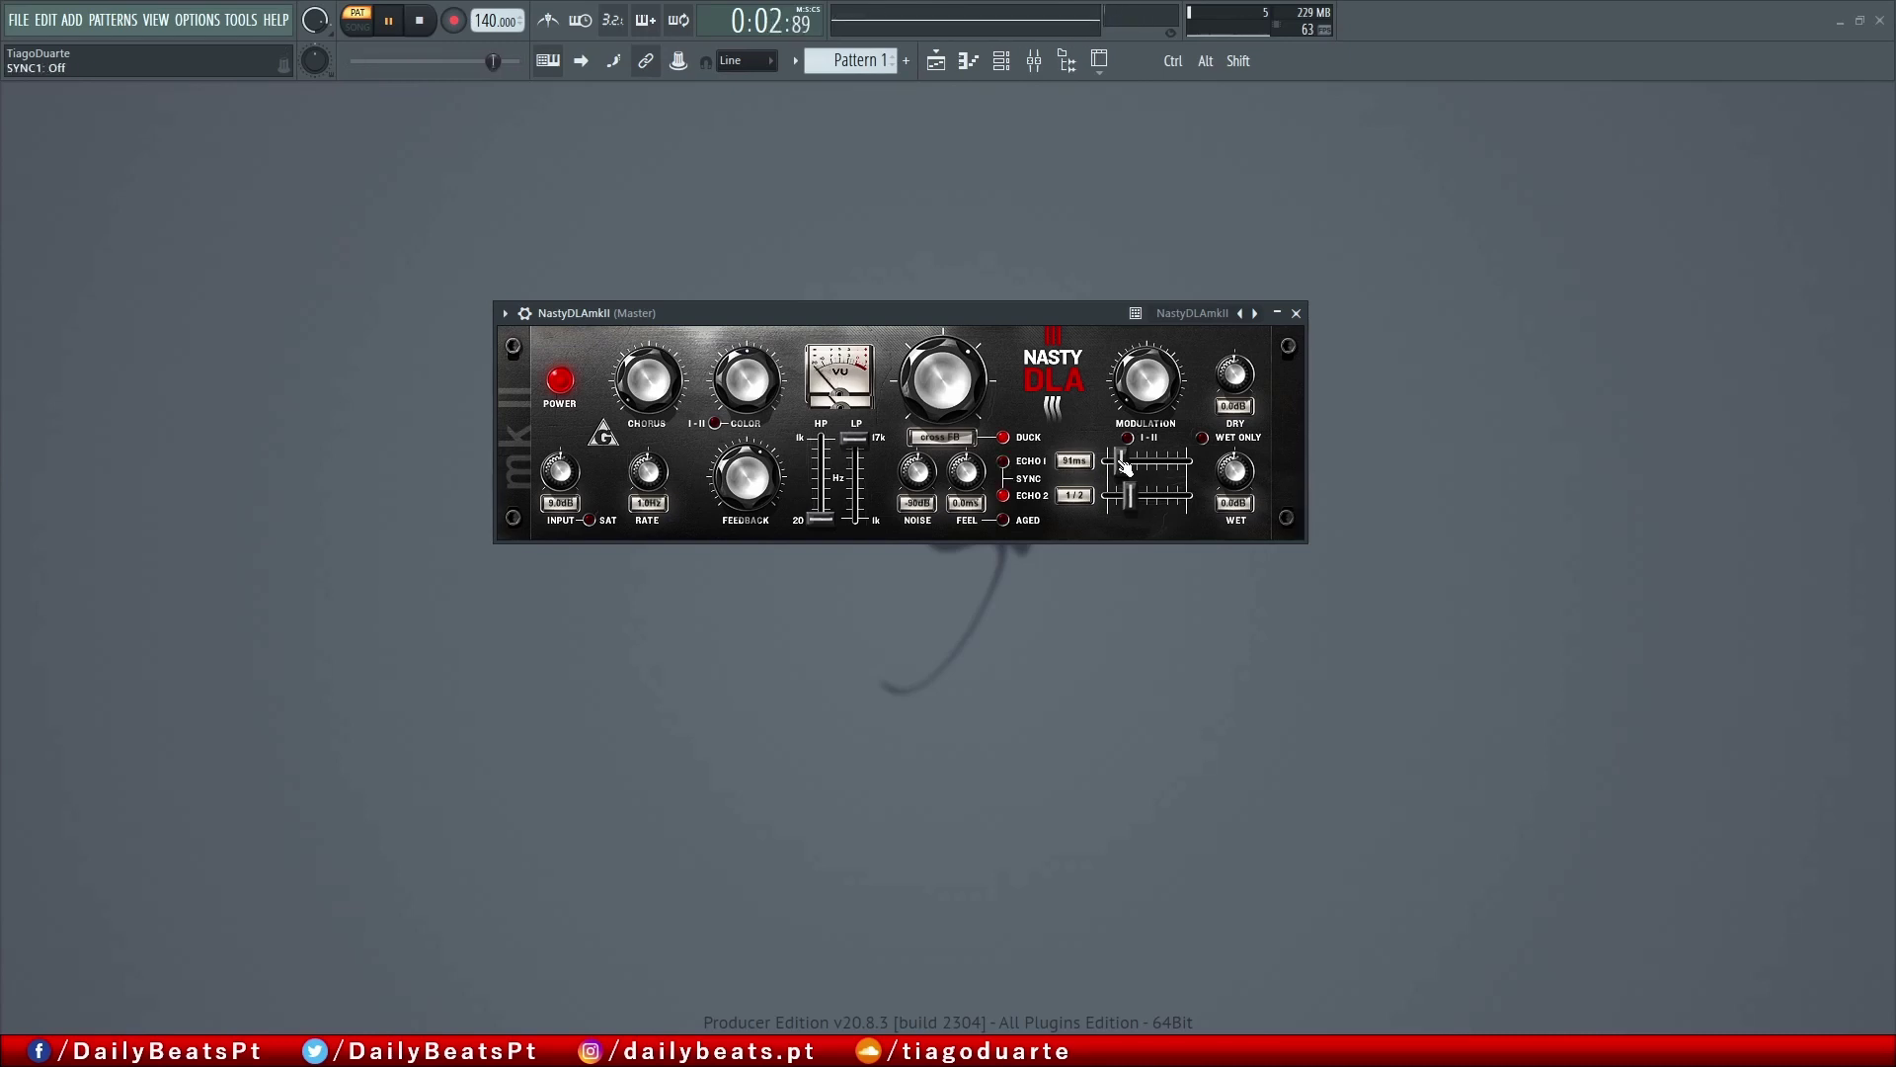
pyautogui.click(1003, 461)
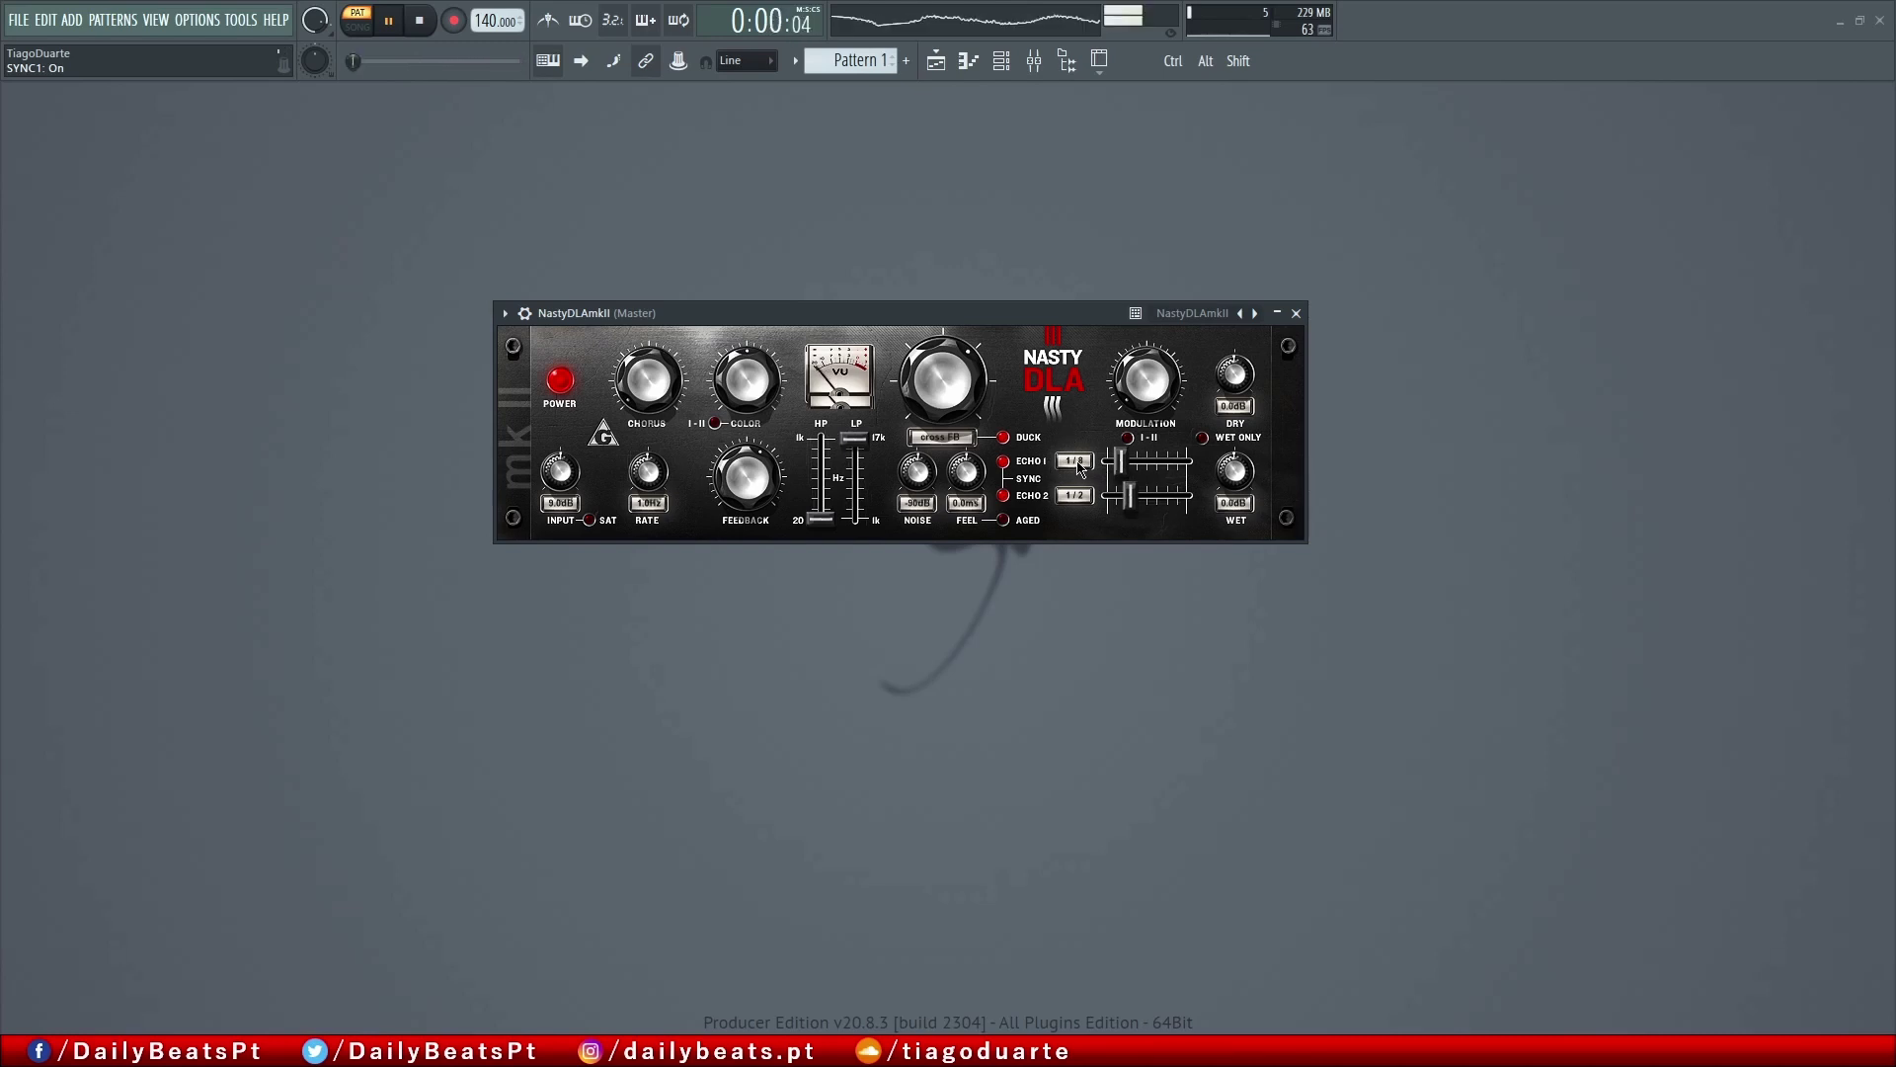
pyautogui.click(420, 19)
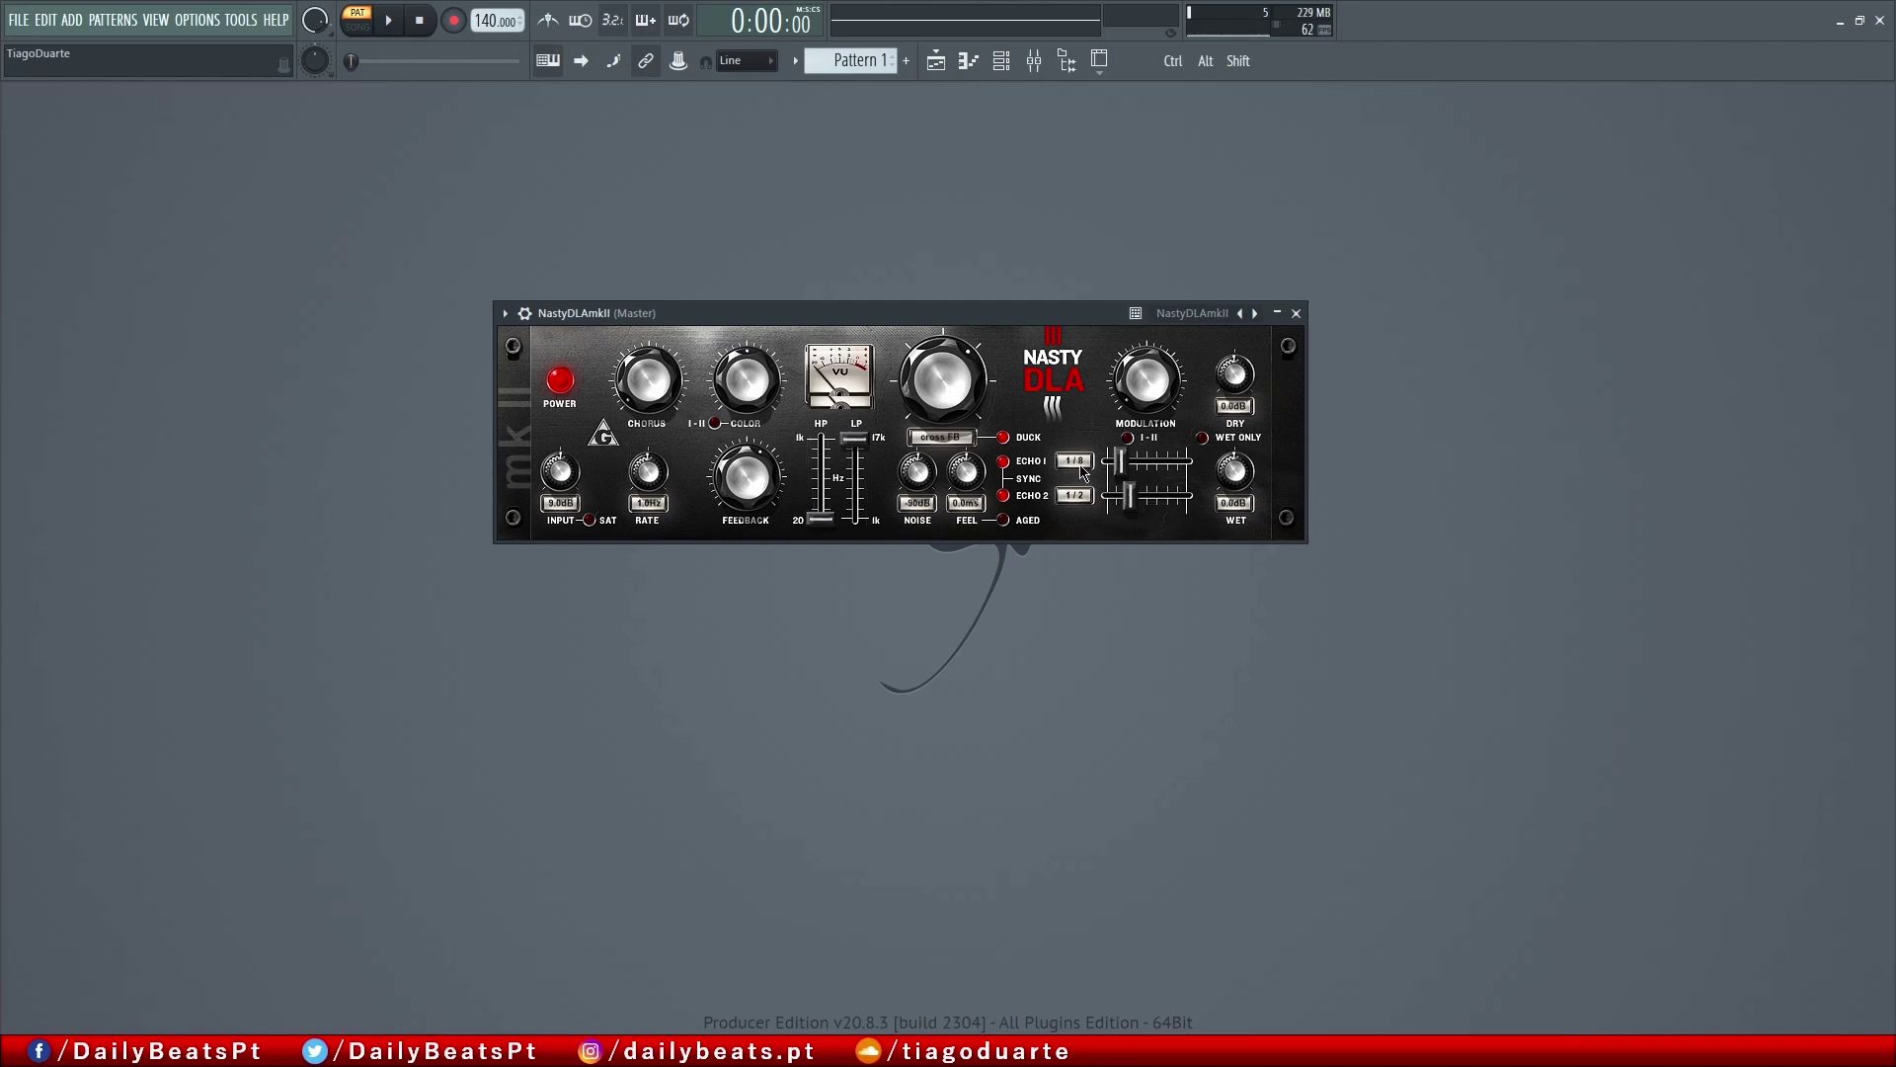
# - Turn on Modulation I-II, raise Modulation to 1.00, and audition the pattern with Aged on and off
pyautogui.click(1130, 439)
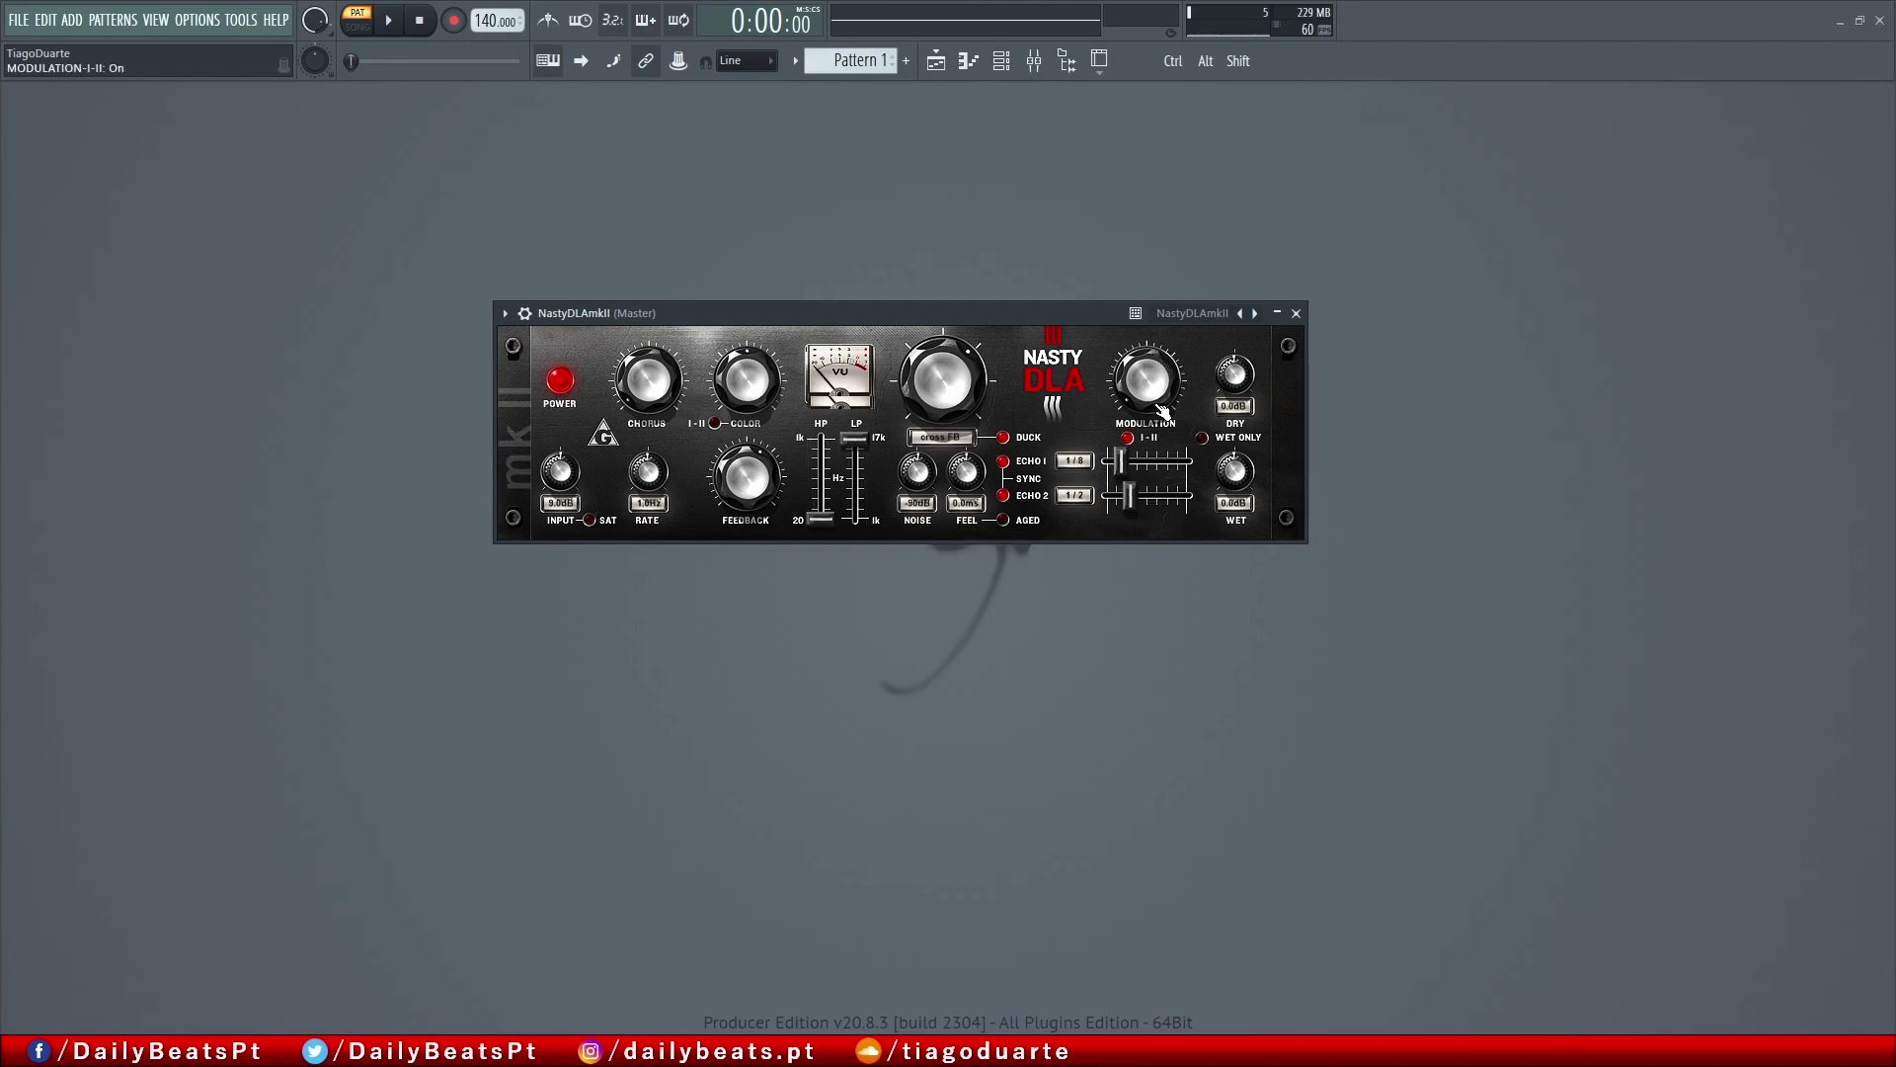
pyautogui.press('space')
pyautogui.moveTo(1161, 398); pyautogui.dragTo(1145, 378)
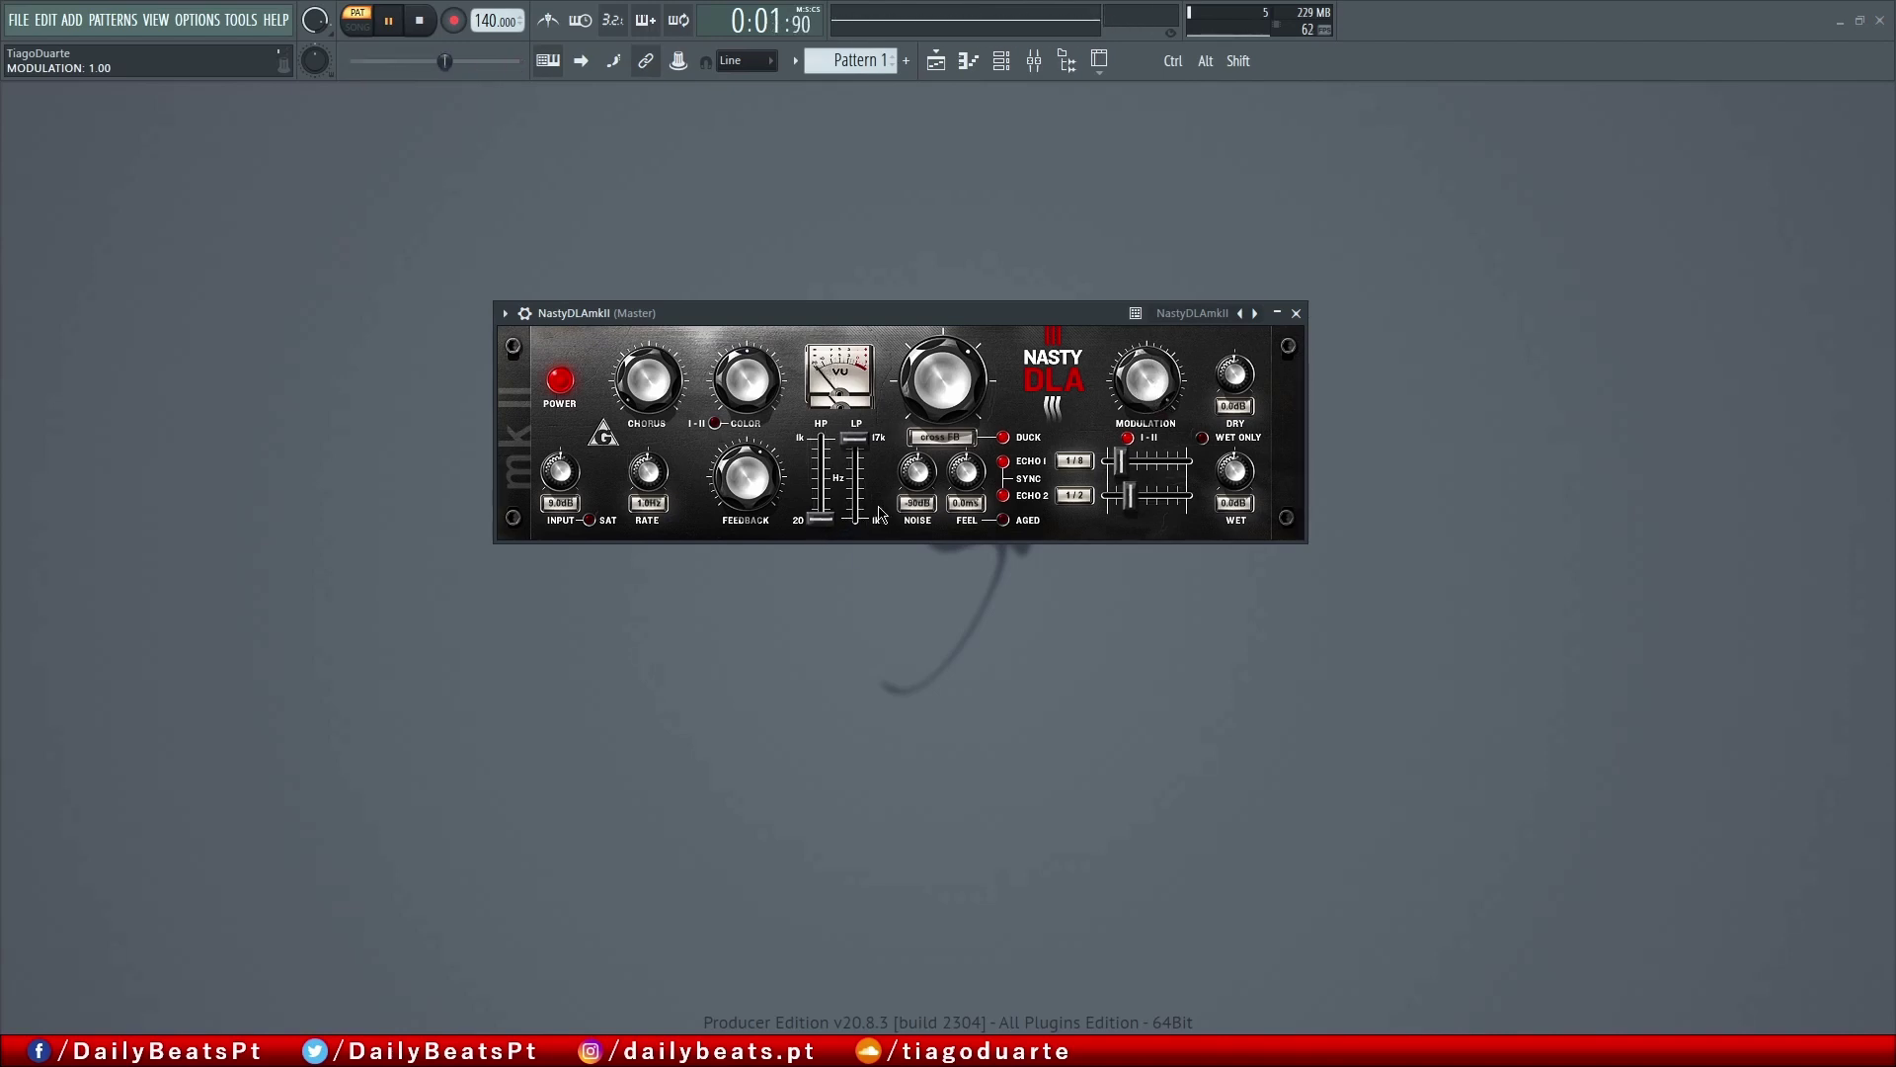
pyautogui.click(1004, 520)
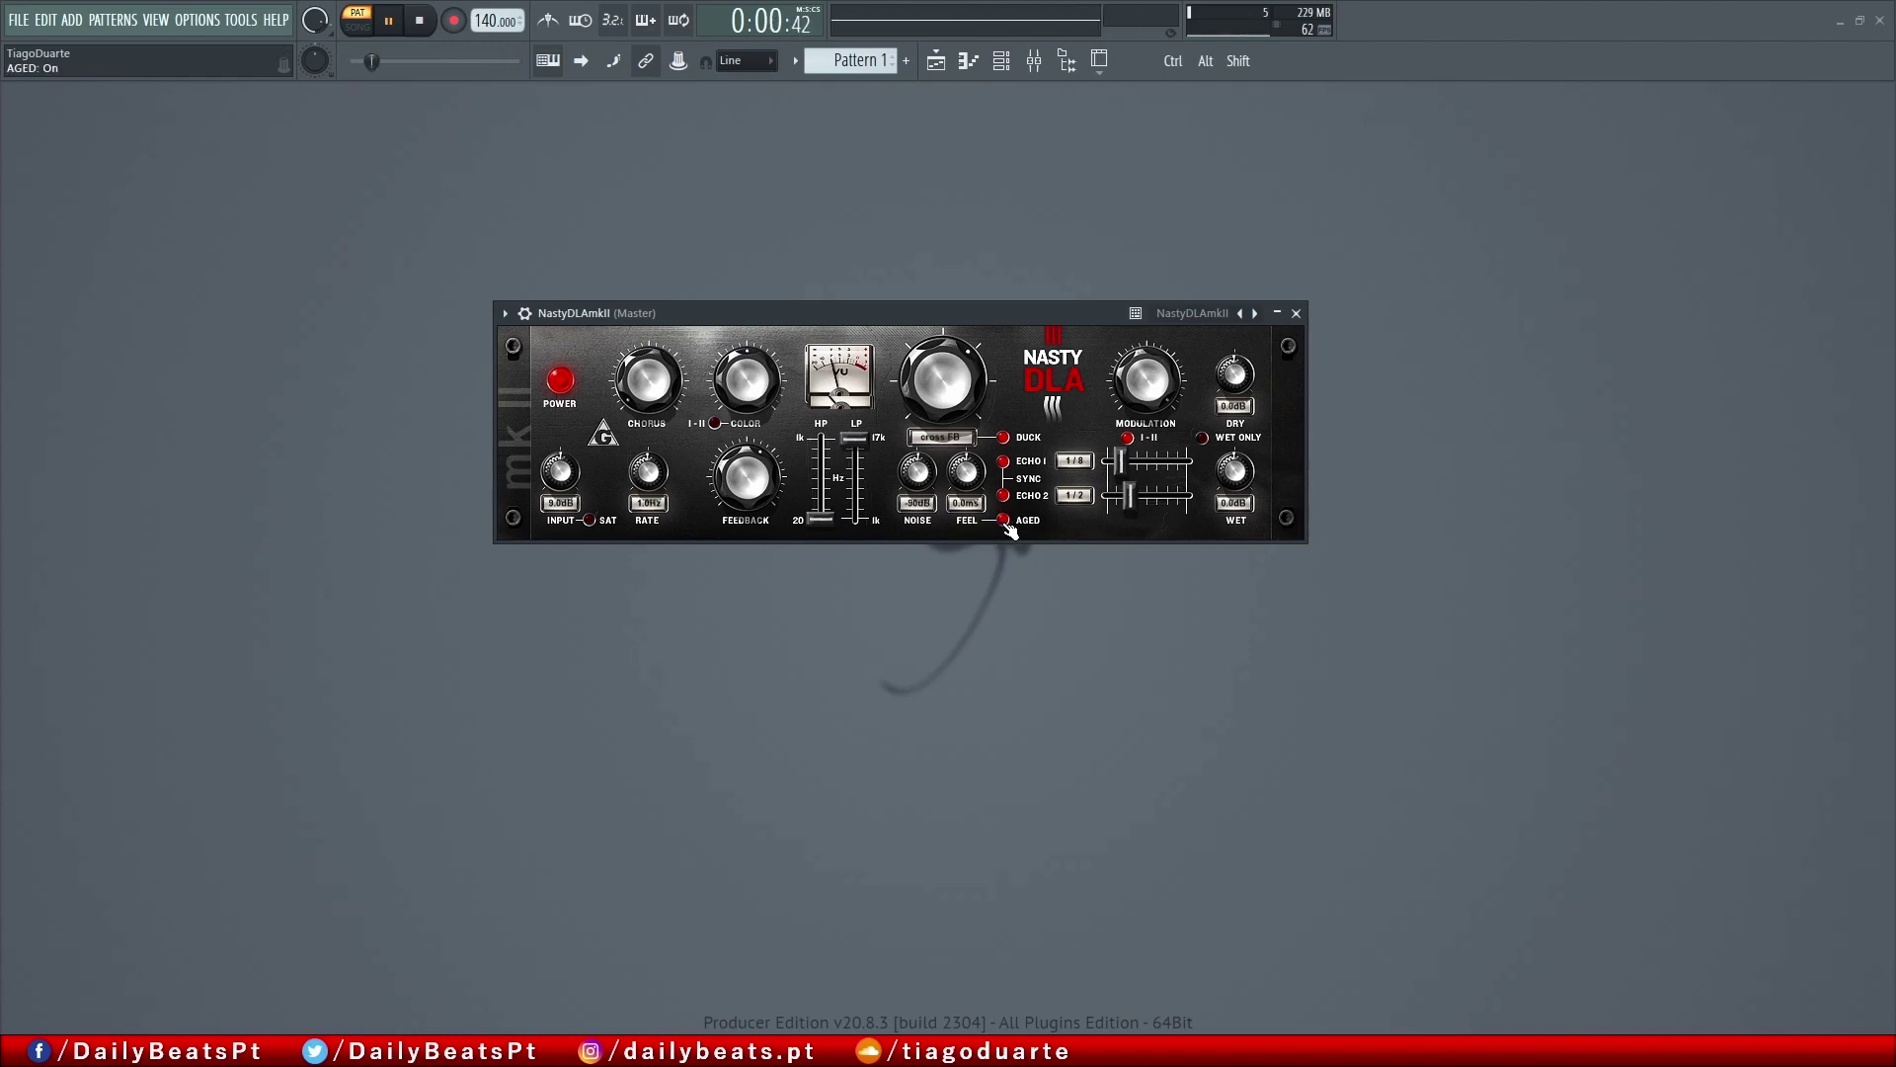
pyautogui.click(1004, 520)
# - Lower Chorus to 0.02 and turn on SAT for the input while the pattern plays
pyautogui.moveTo(649, 380); pyautogui.dragTo(648, 408)
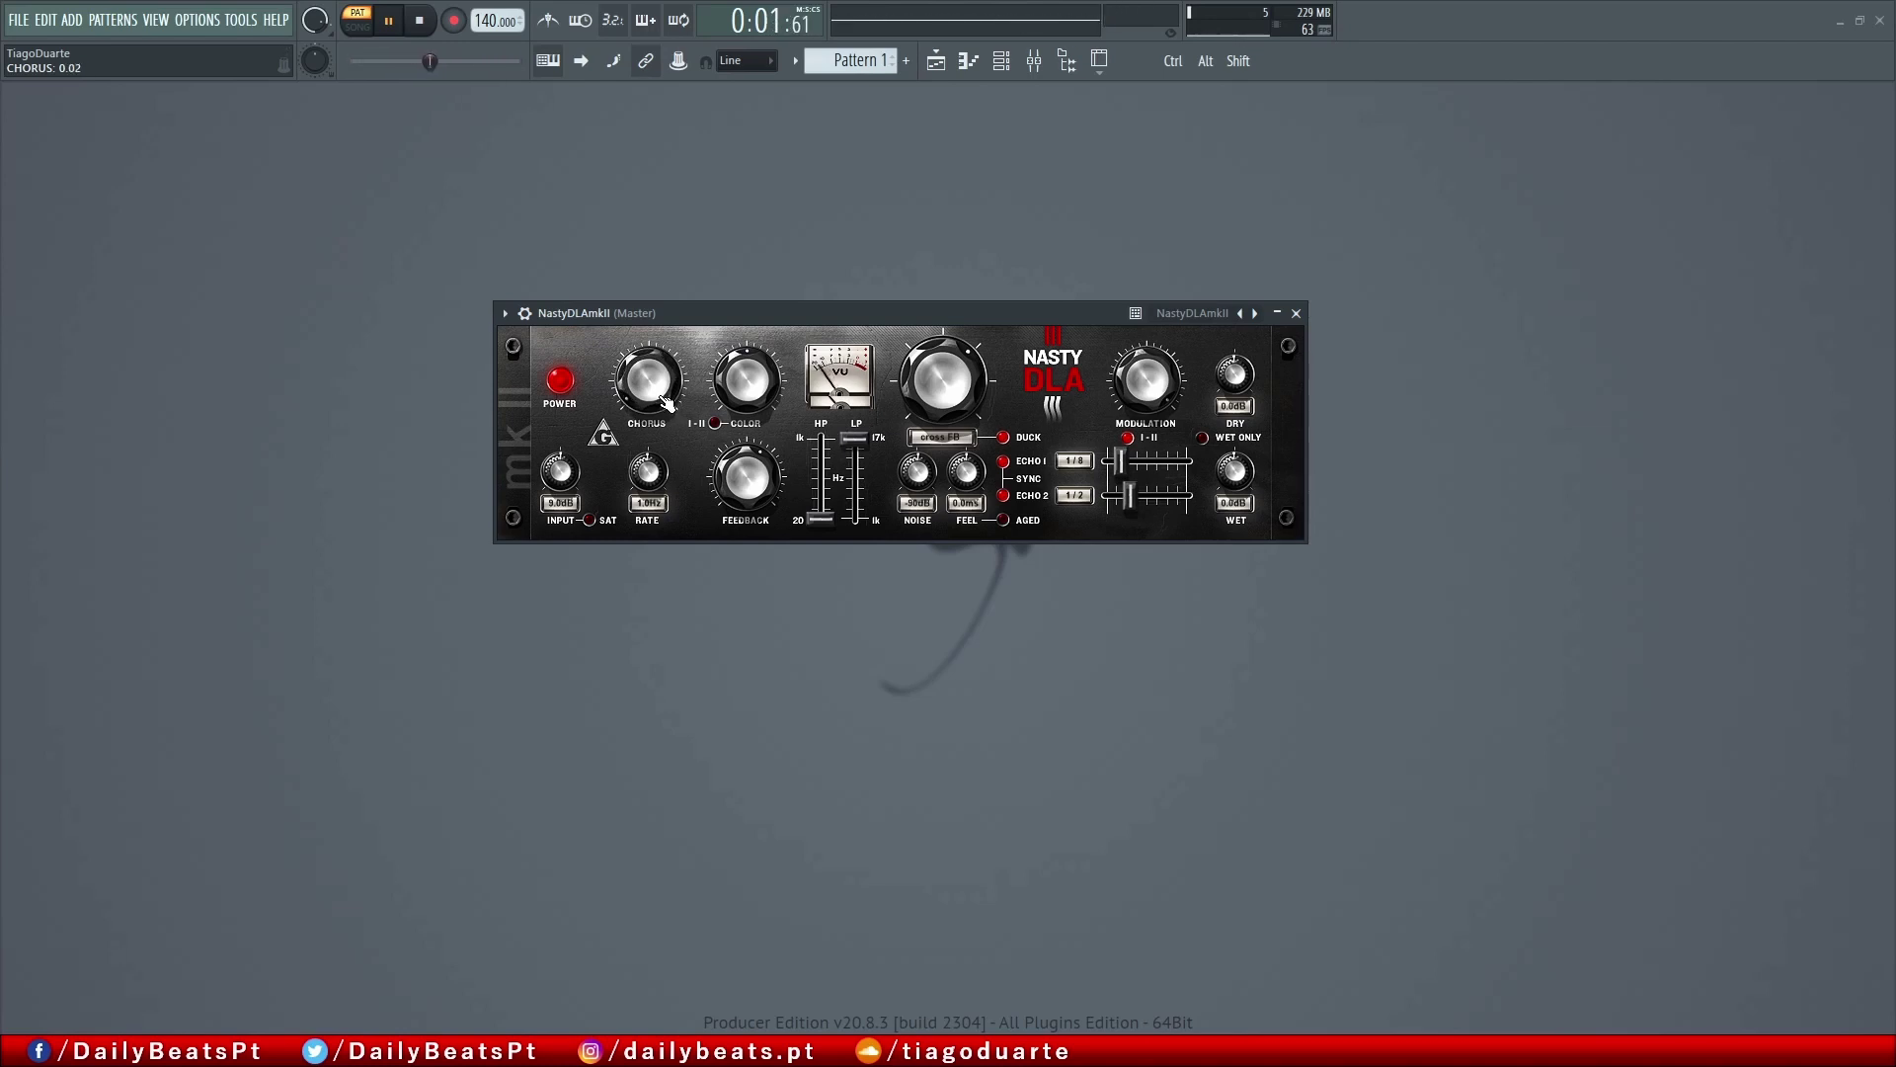
pyautogui.click(589, 521)
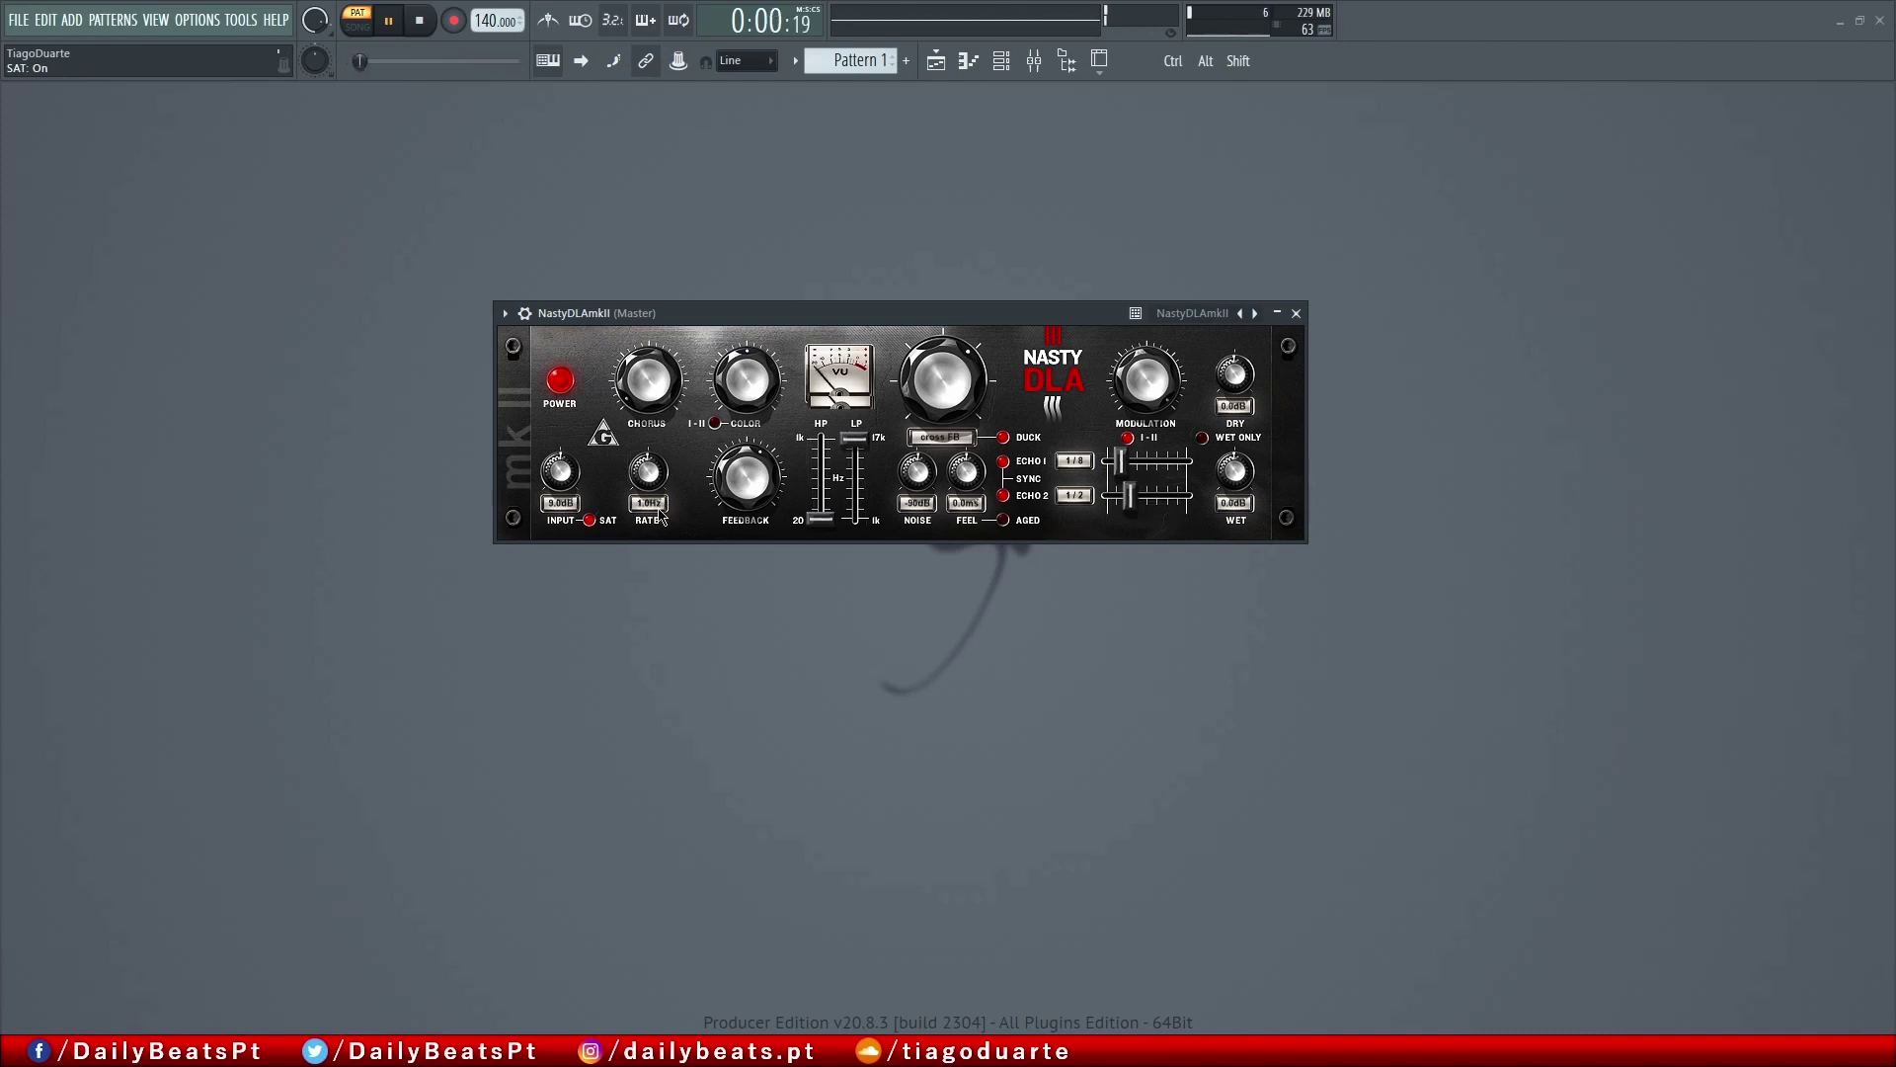
# - Raise the Input level, audition Dry at 0.00, and return Dry to 0.50 while the pattern plays
pyautogui.moveTo(559, 471); pyautogui.dragTo(567, 484)
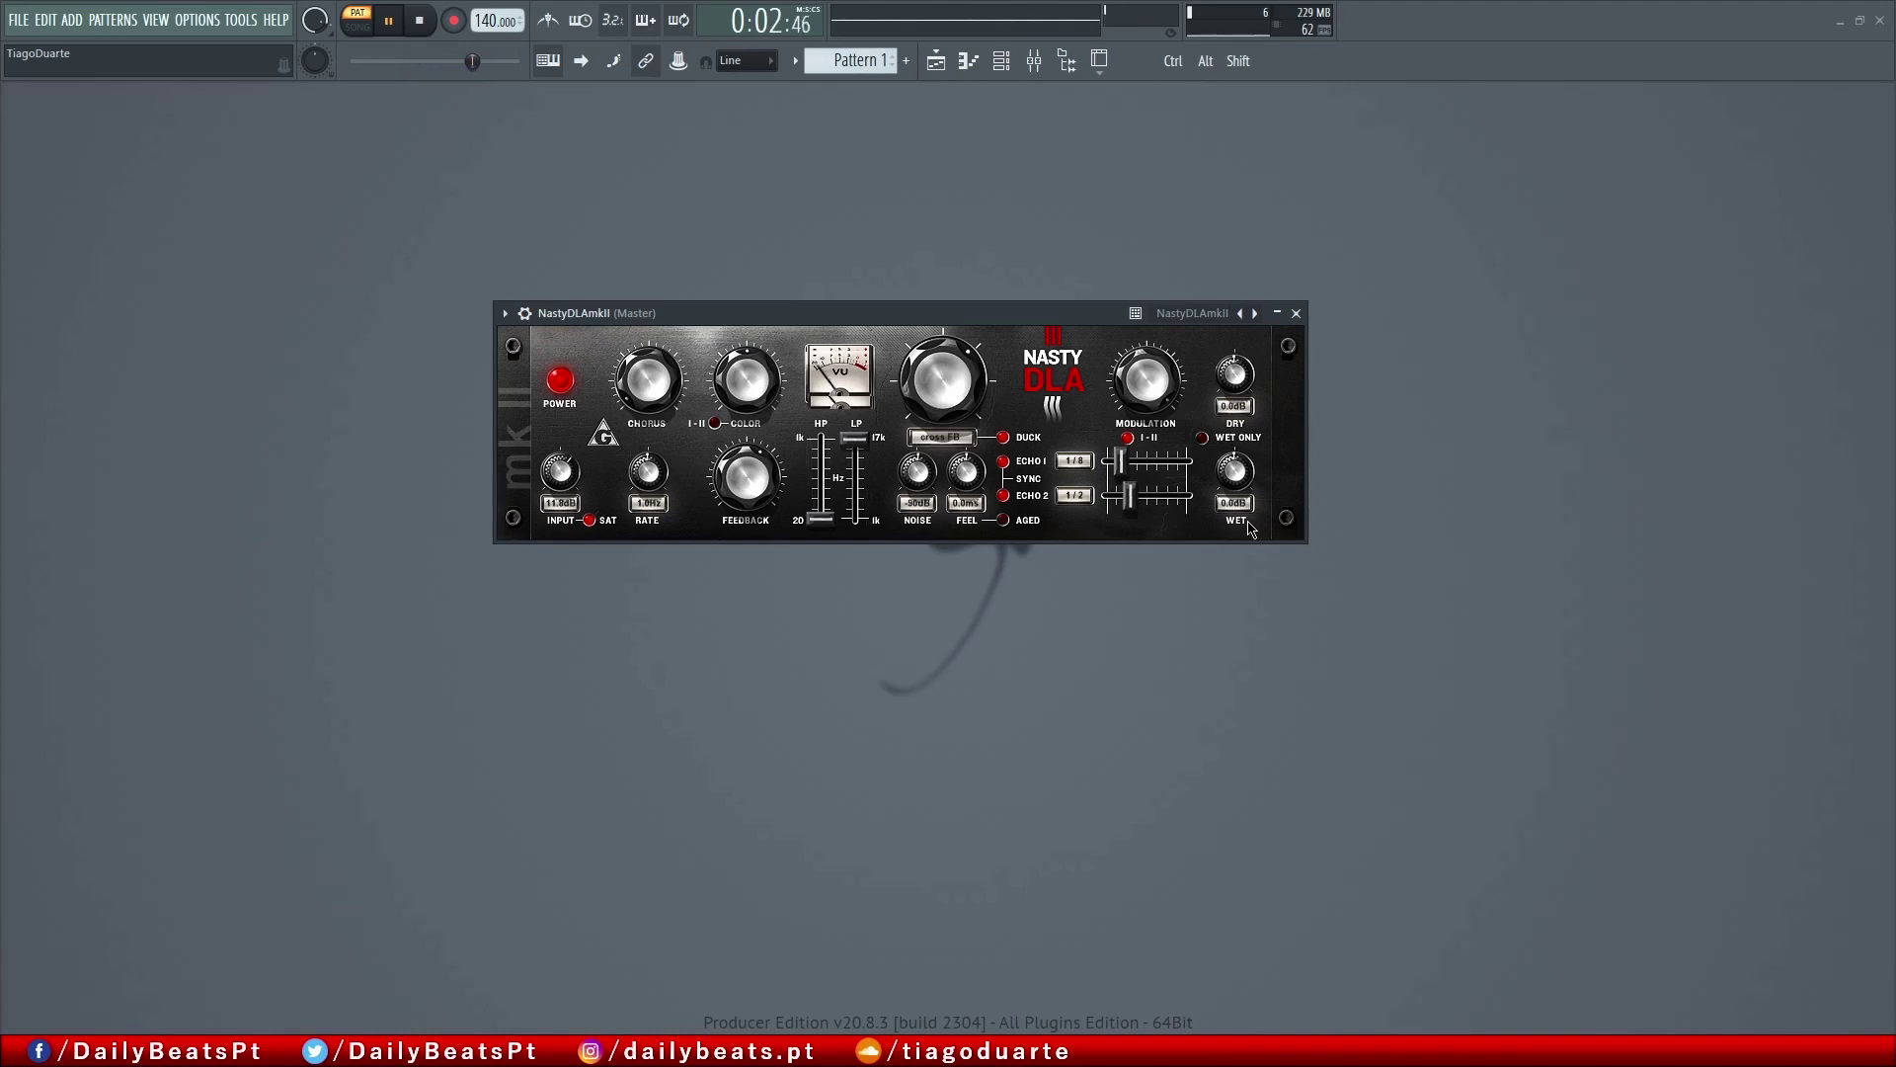
pyautogui.moveTo(1235, 375); pyautogui.dragTo(1235, 434)
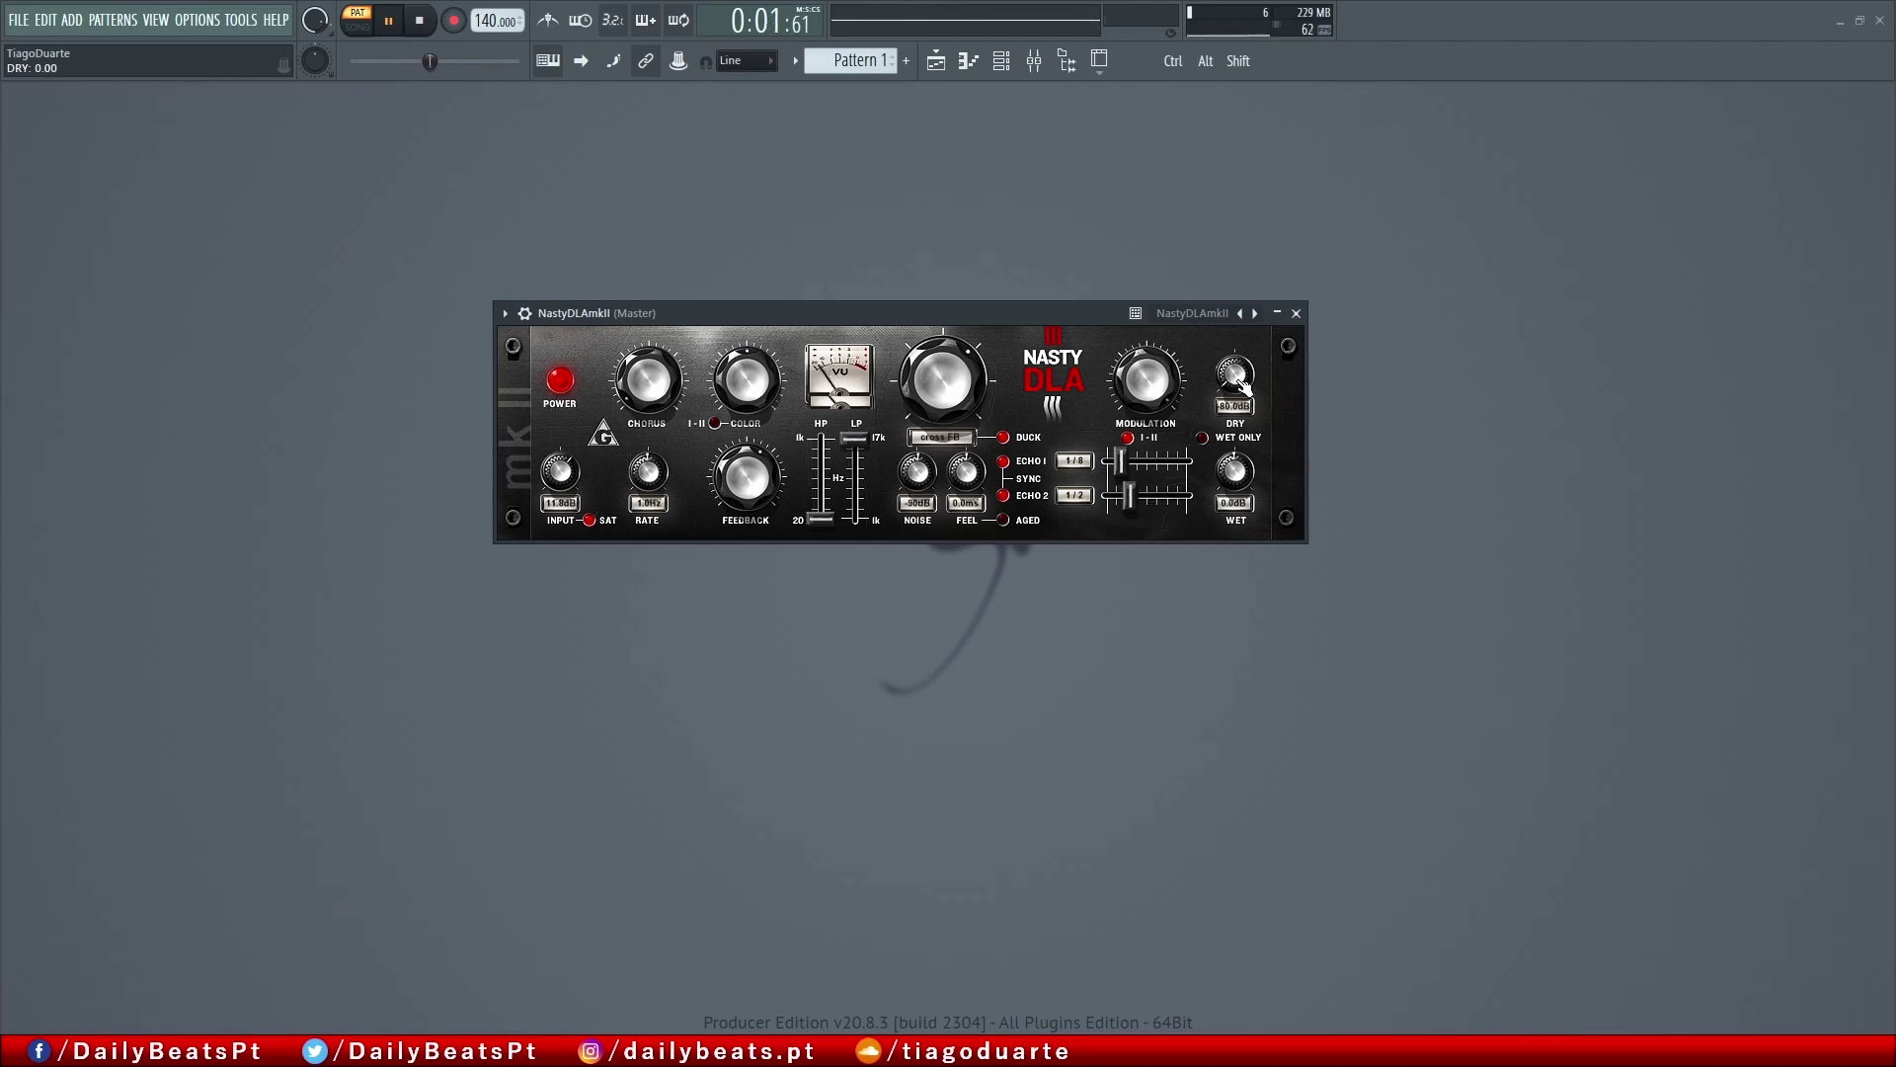
pyautogui.moveTo(1234, 374)
pyautogui.mouseDown()
pyautogui.moveTo(1235, 336)
pyautogui.moveTo(1234, 367)
pyautogui.mouseUp()
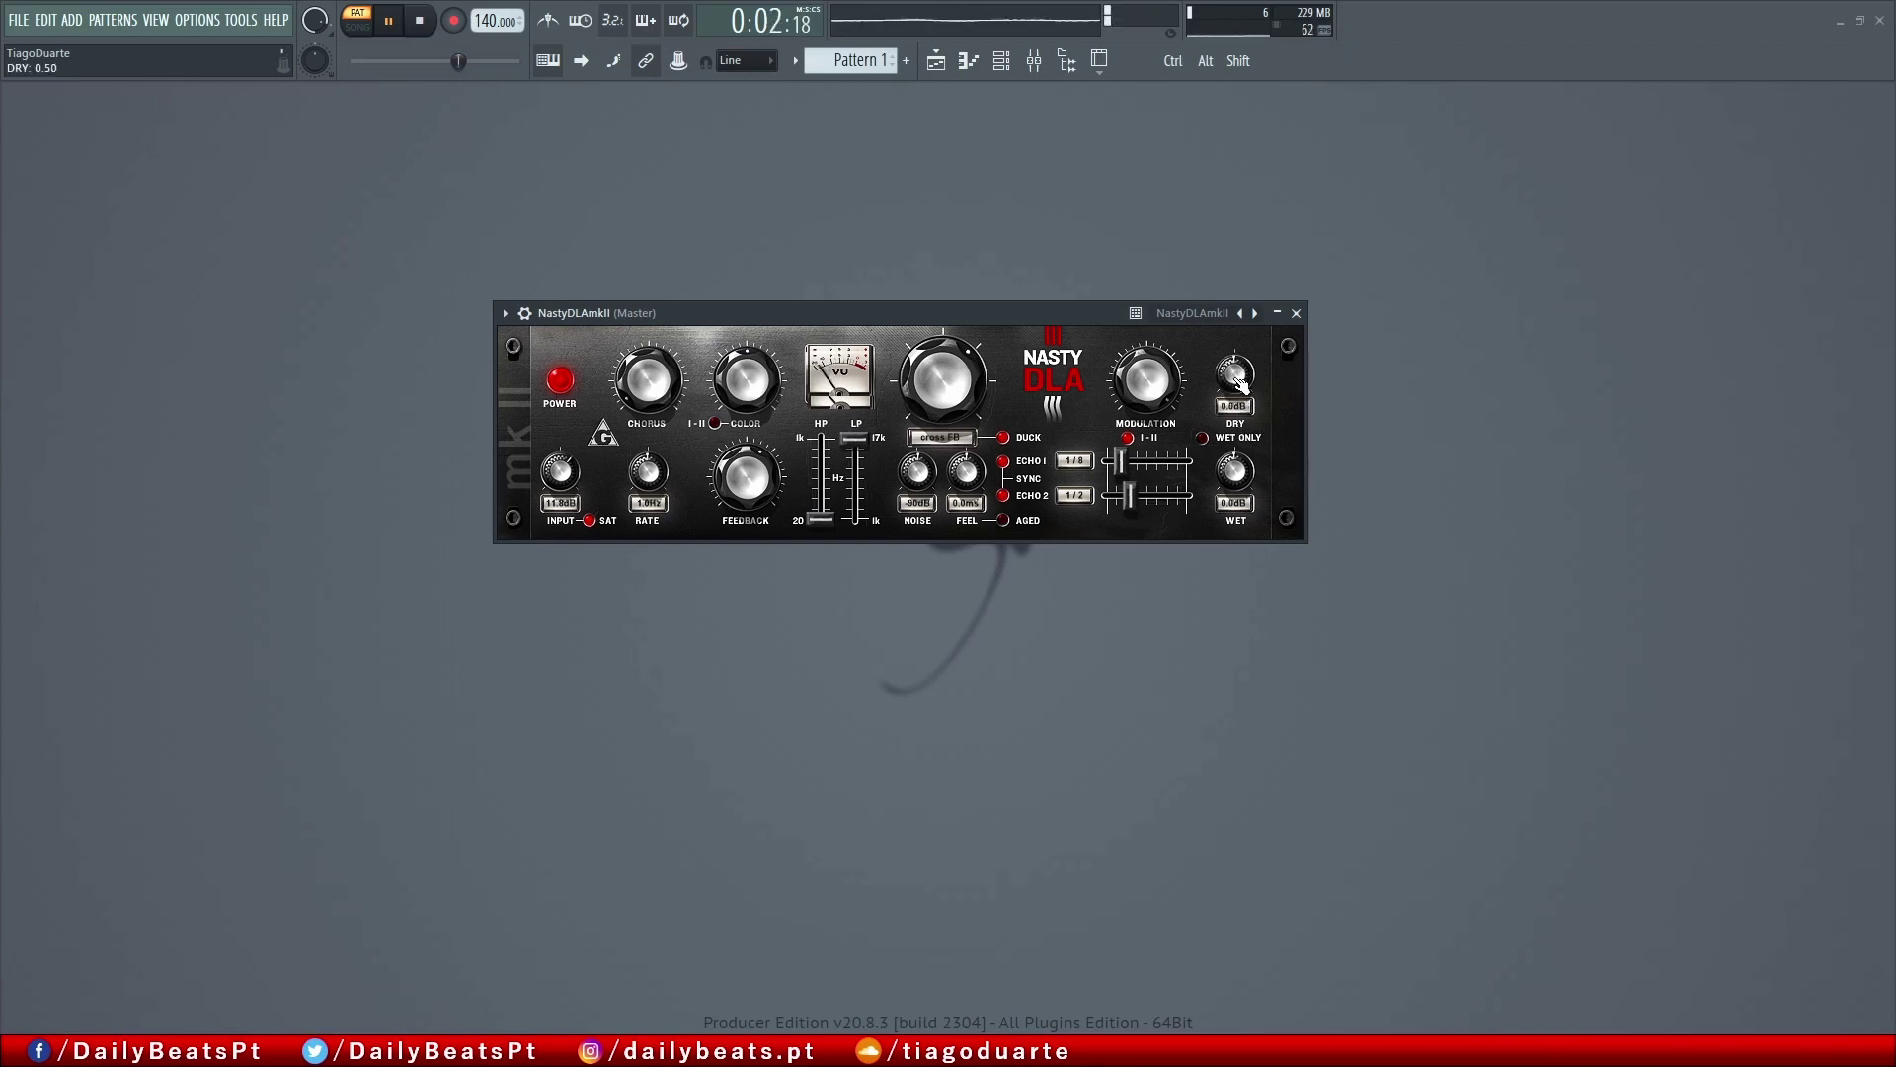
# - Audition a different Wet level, return it to 0.50, try Wet Only, leave it off, and stop playback
pyautogui.moveTo(1244, 479); pyautogui.dragTo(1244, 441)
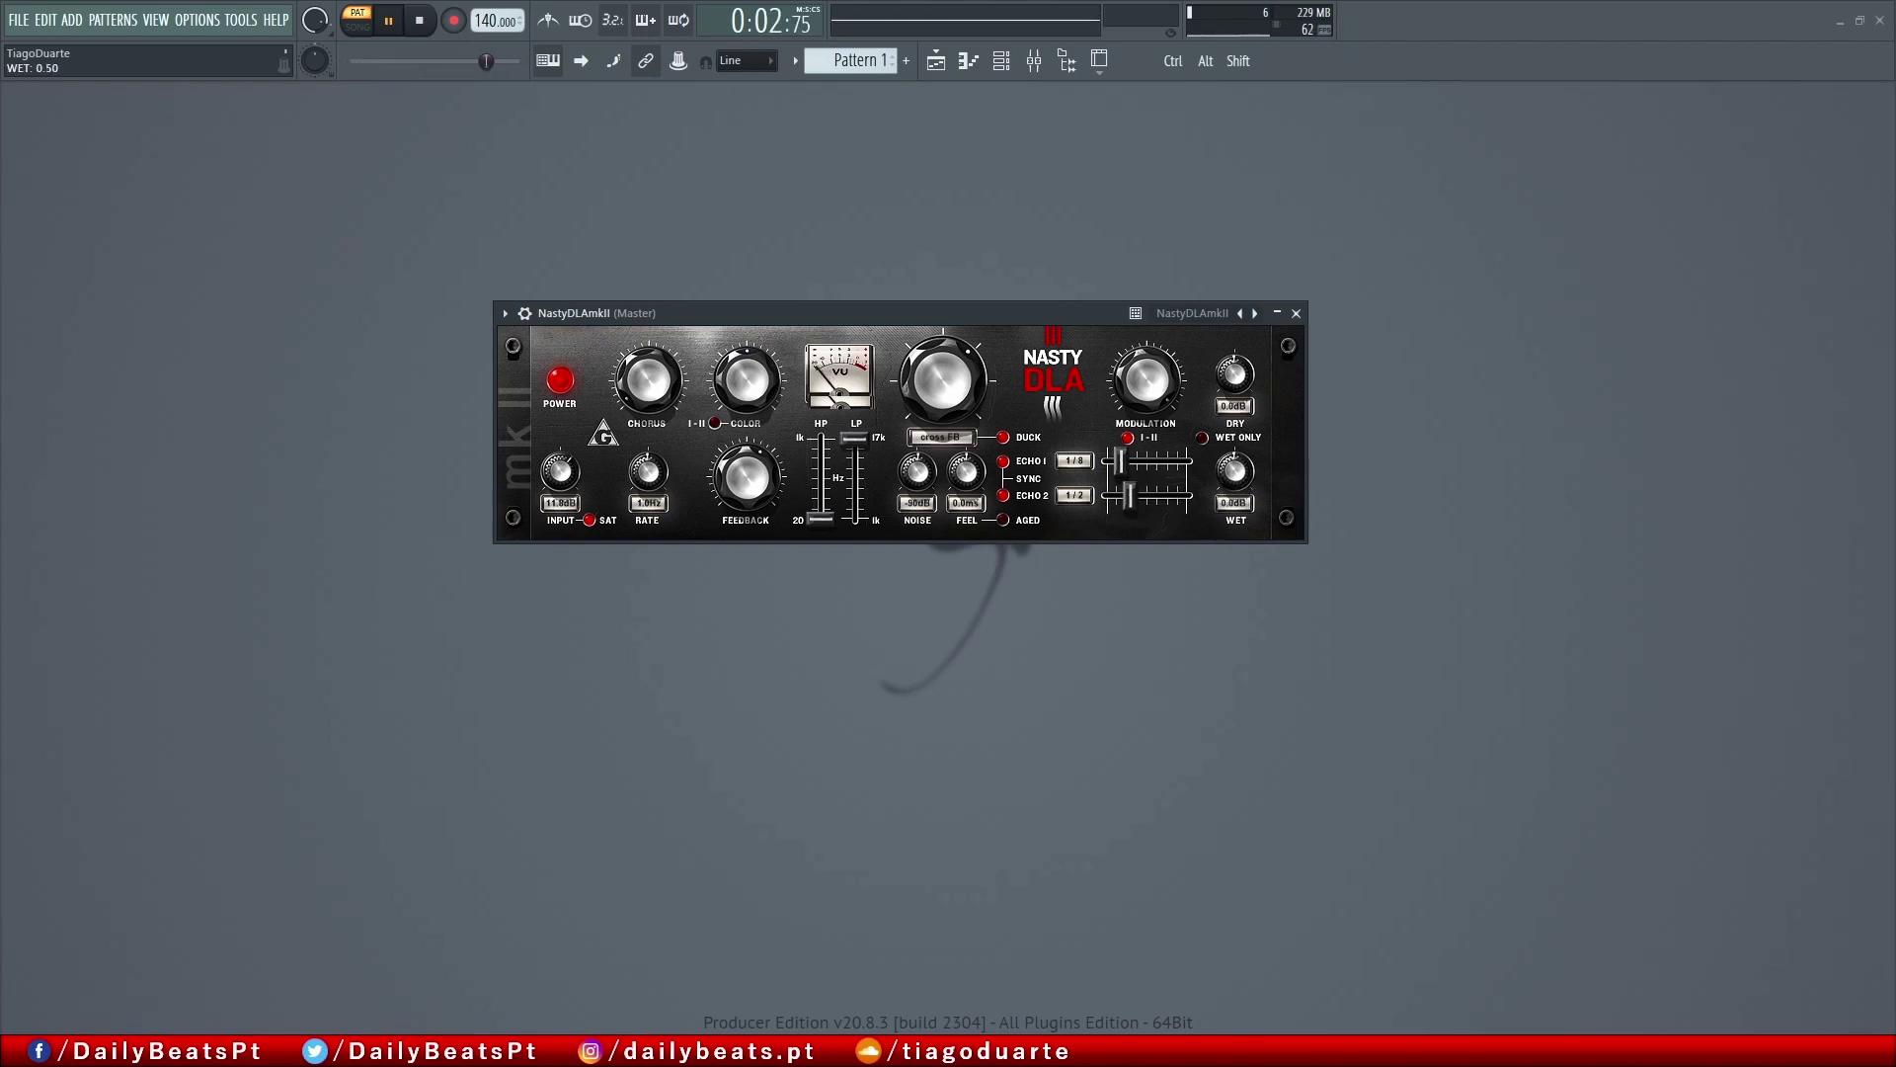
pyautogui.click(1203, 437)
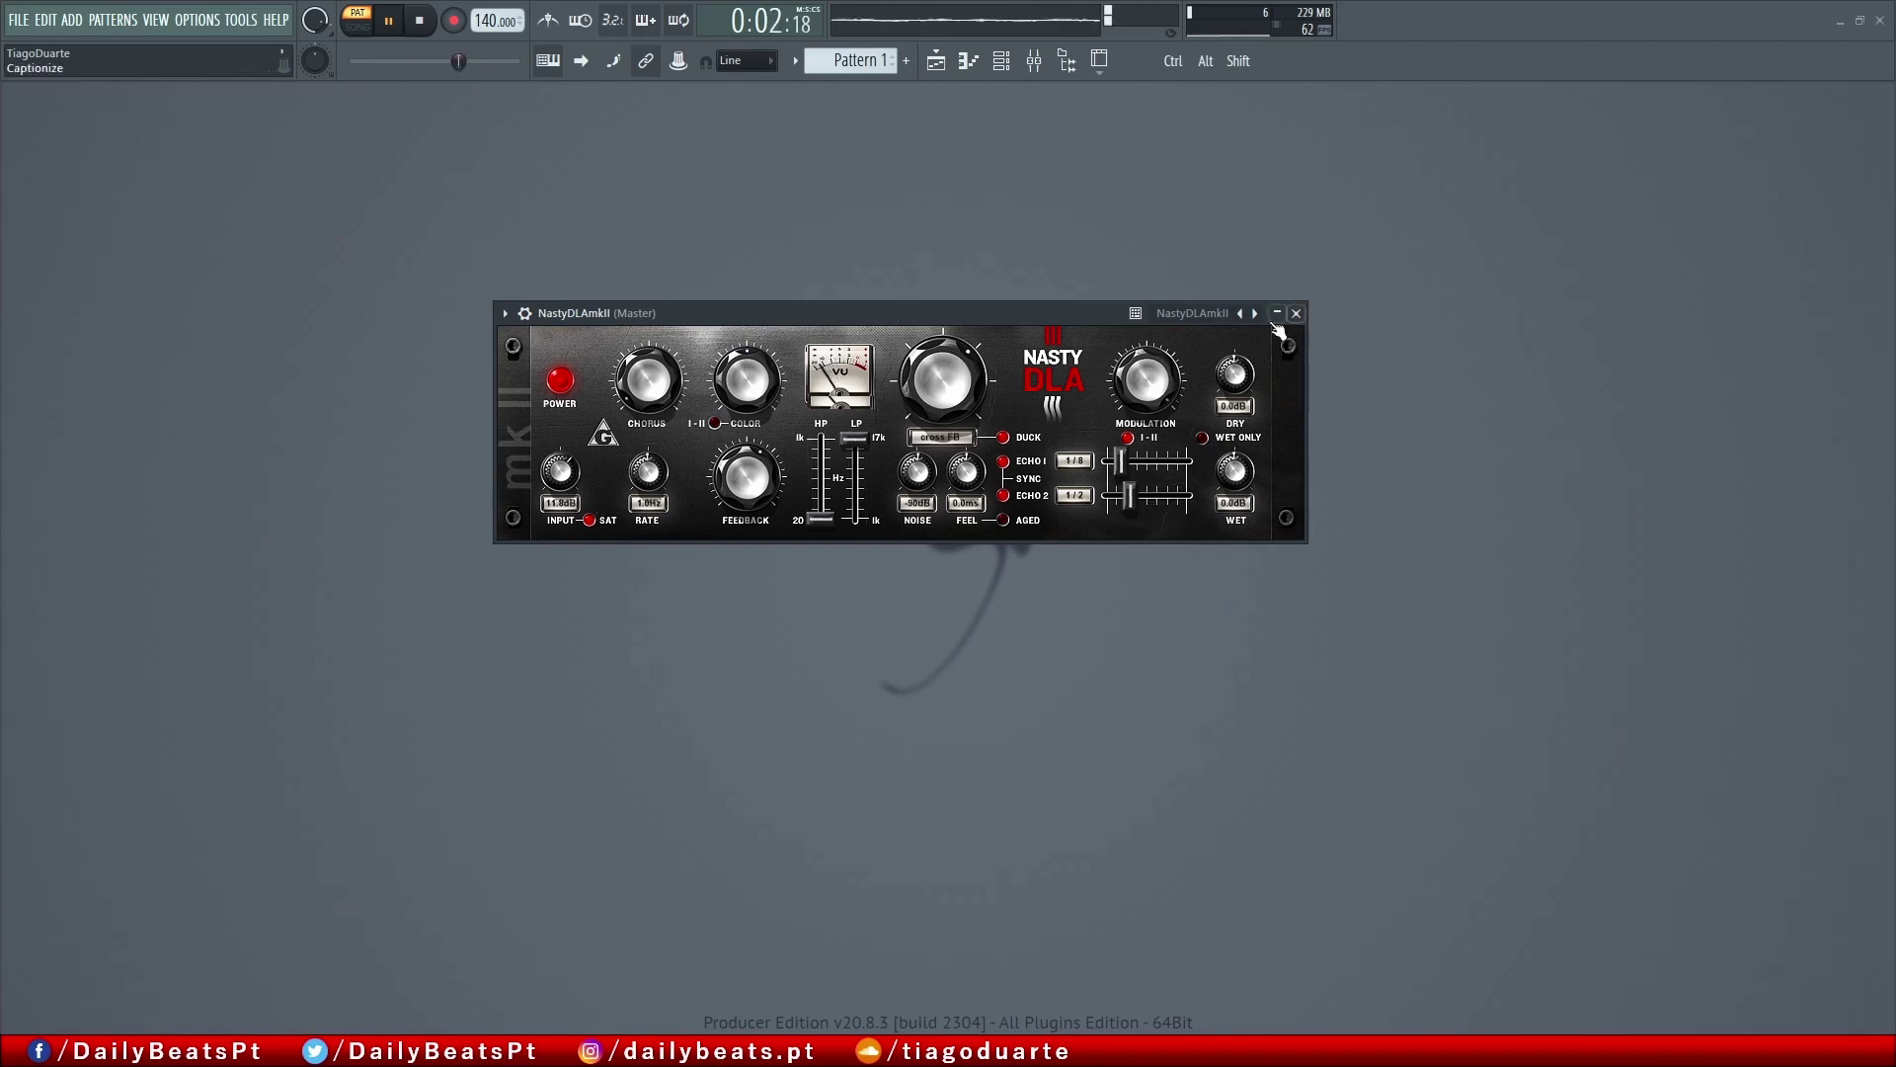
pyautogui.click(418, 20)
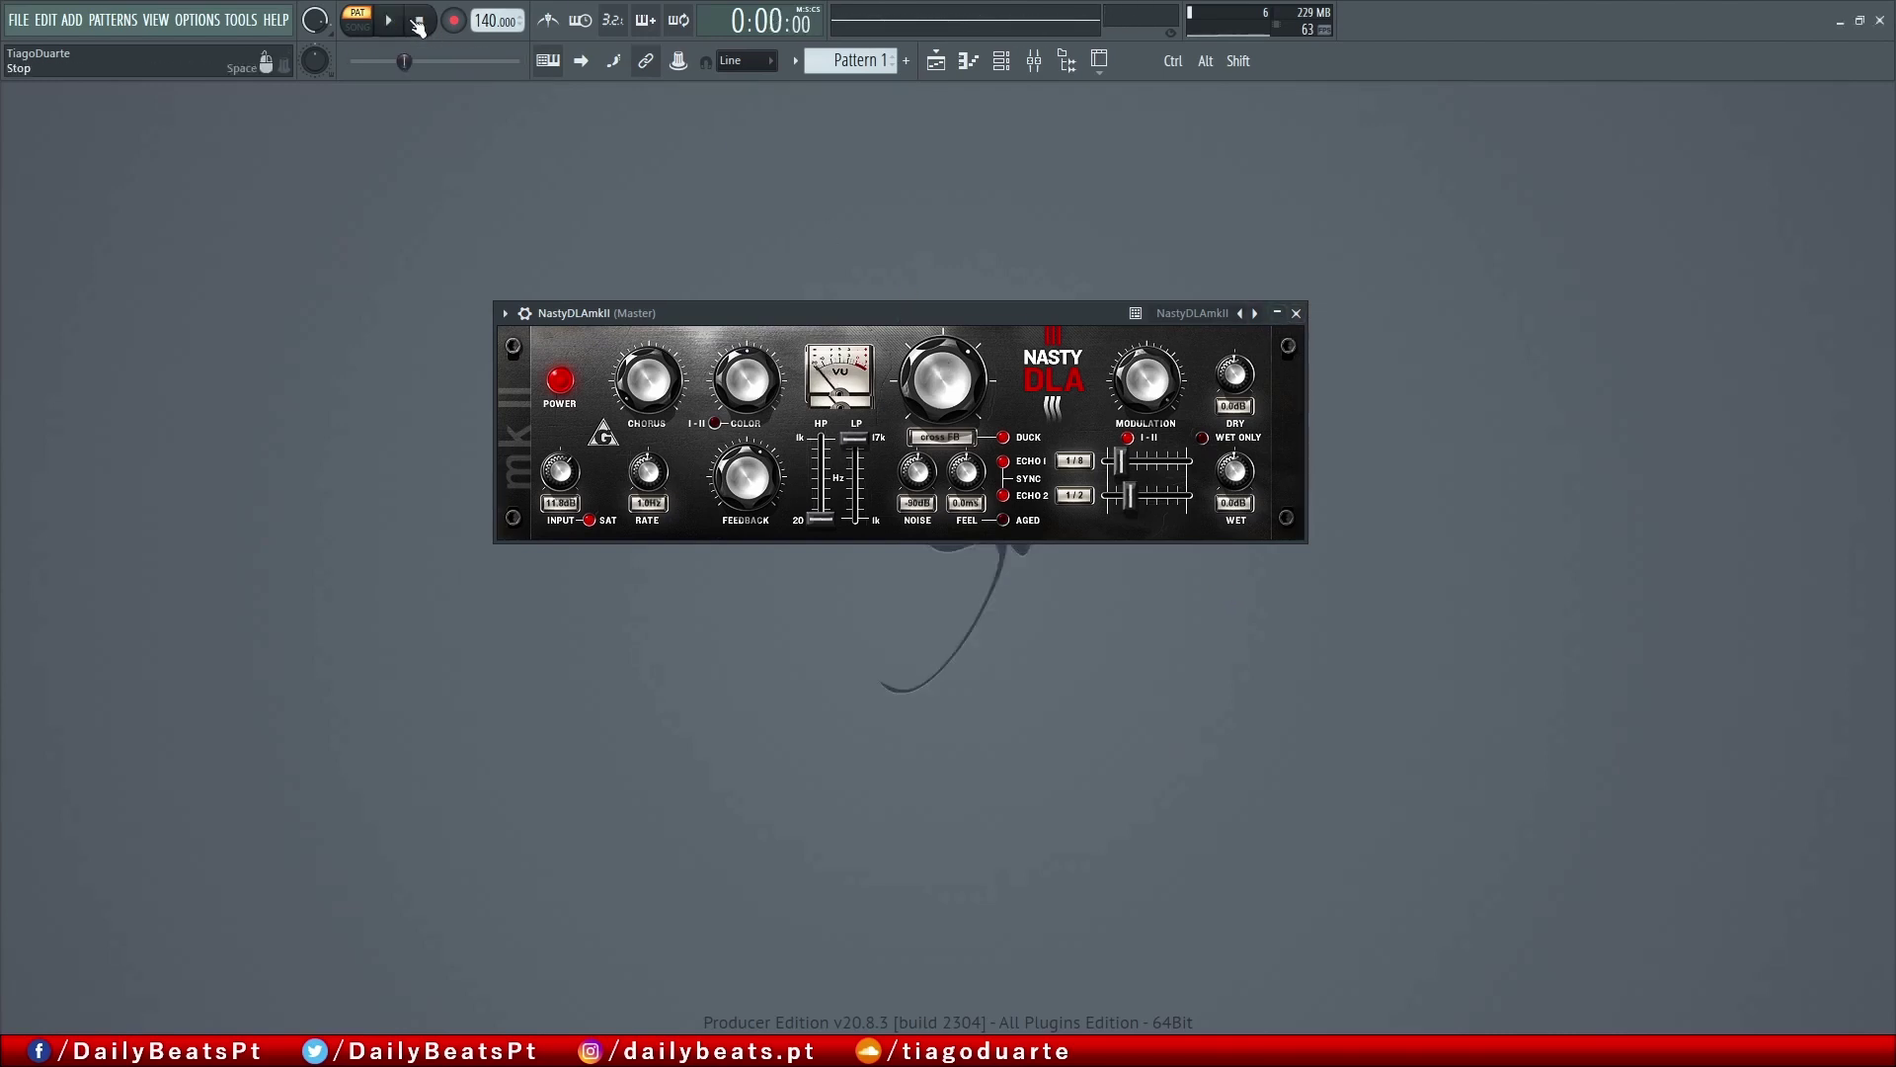
# - Look through the plugin's preset list, close it, and check the triangular logo on the plugin's face
pyautogui.rightClick(1254, 314)
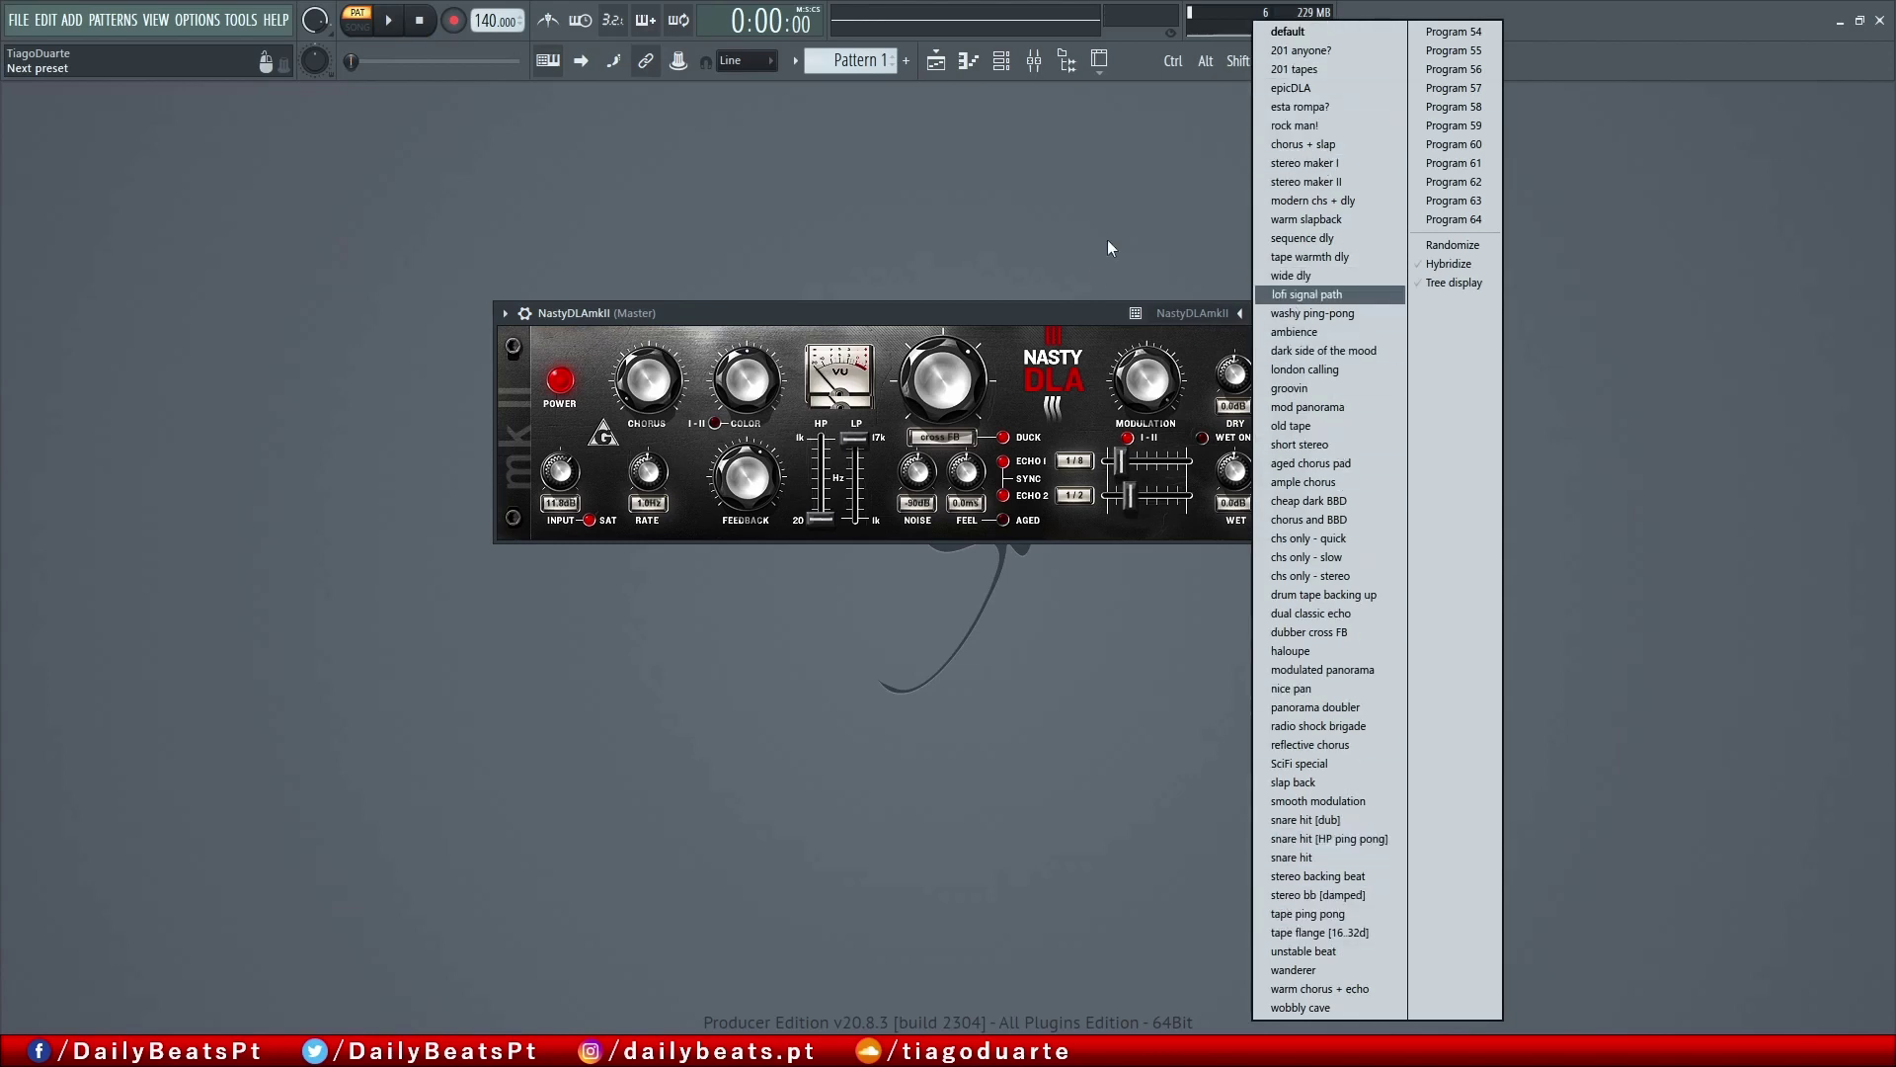
pyautogui.click(1020, 315)
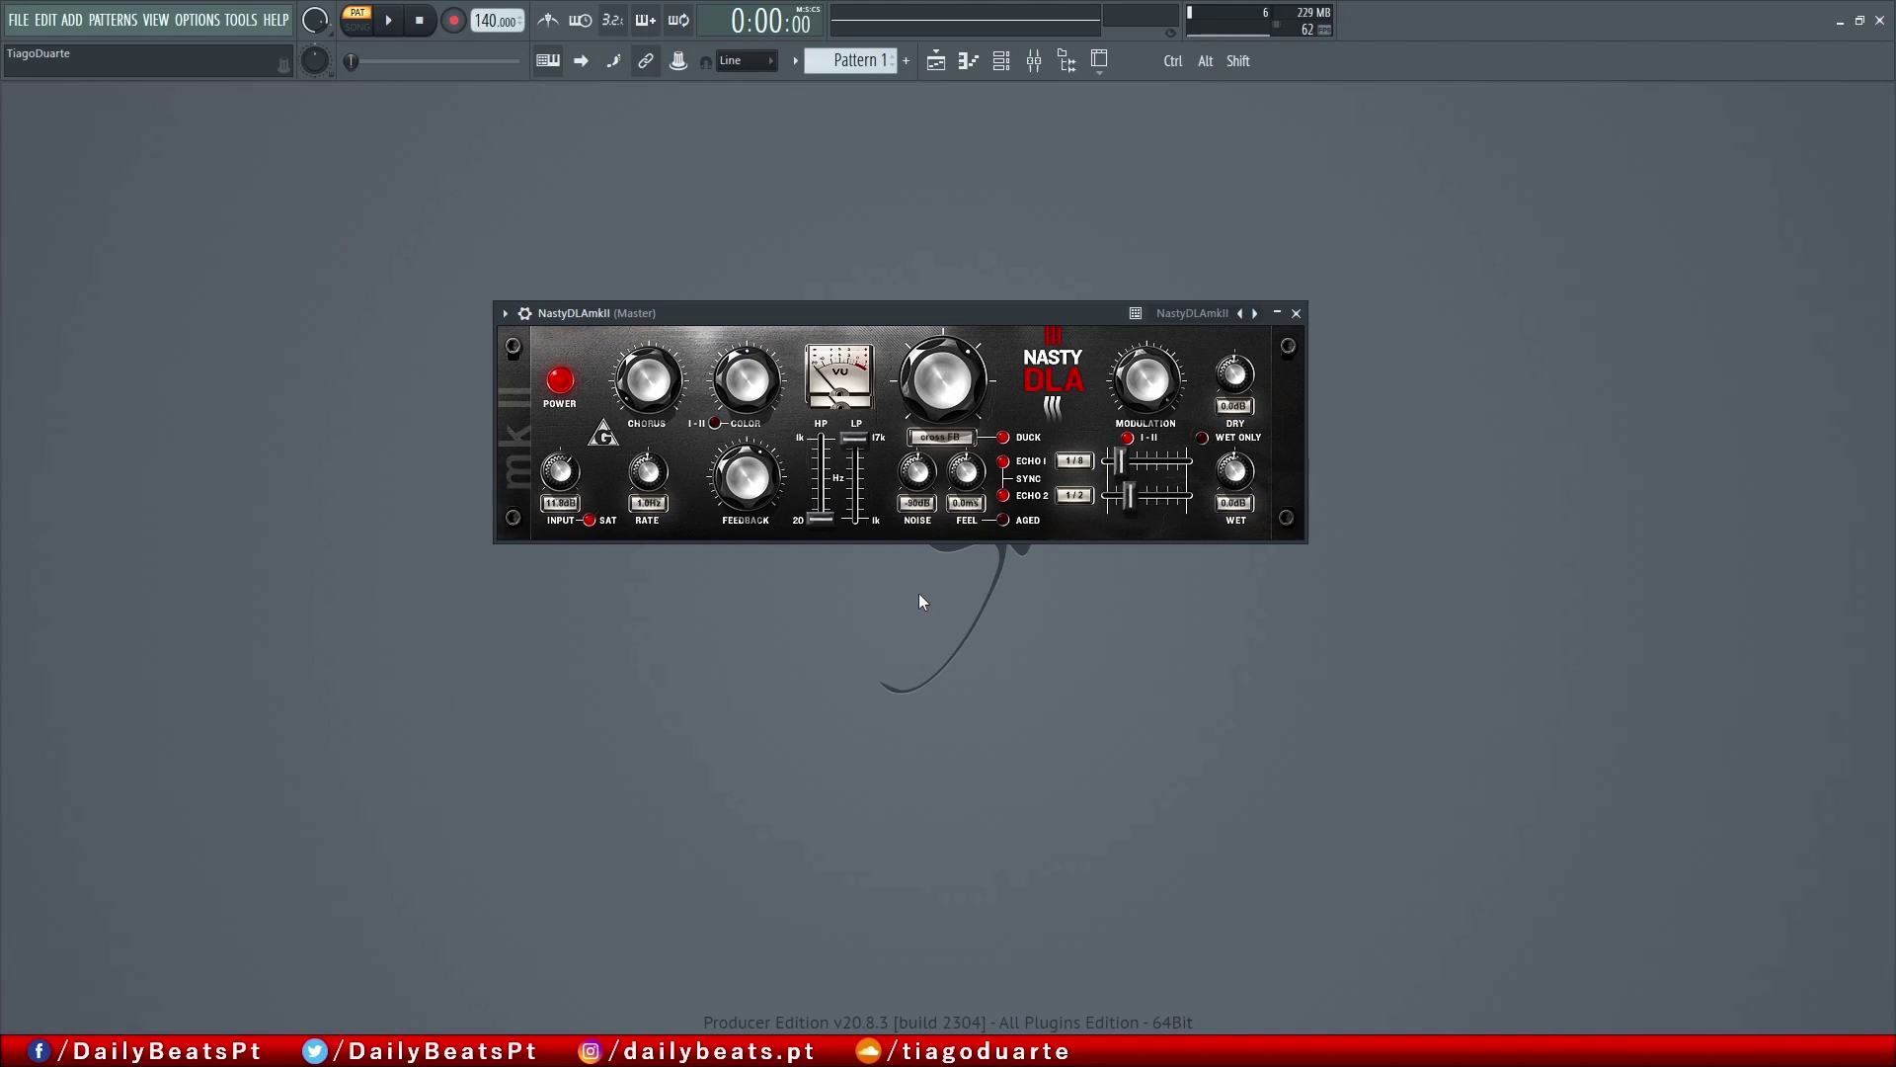
pyautogui.click(606, 439)
pyautogui.click(973, 422)
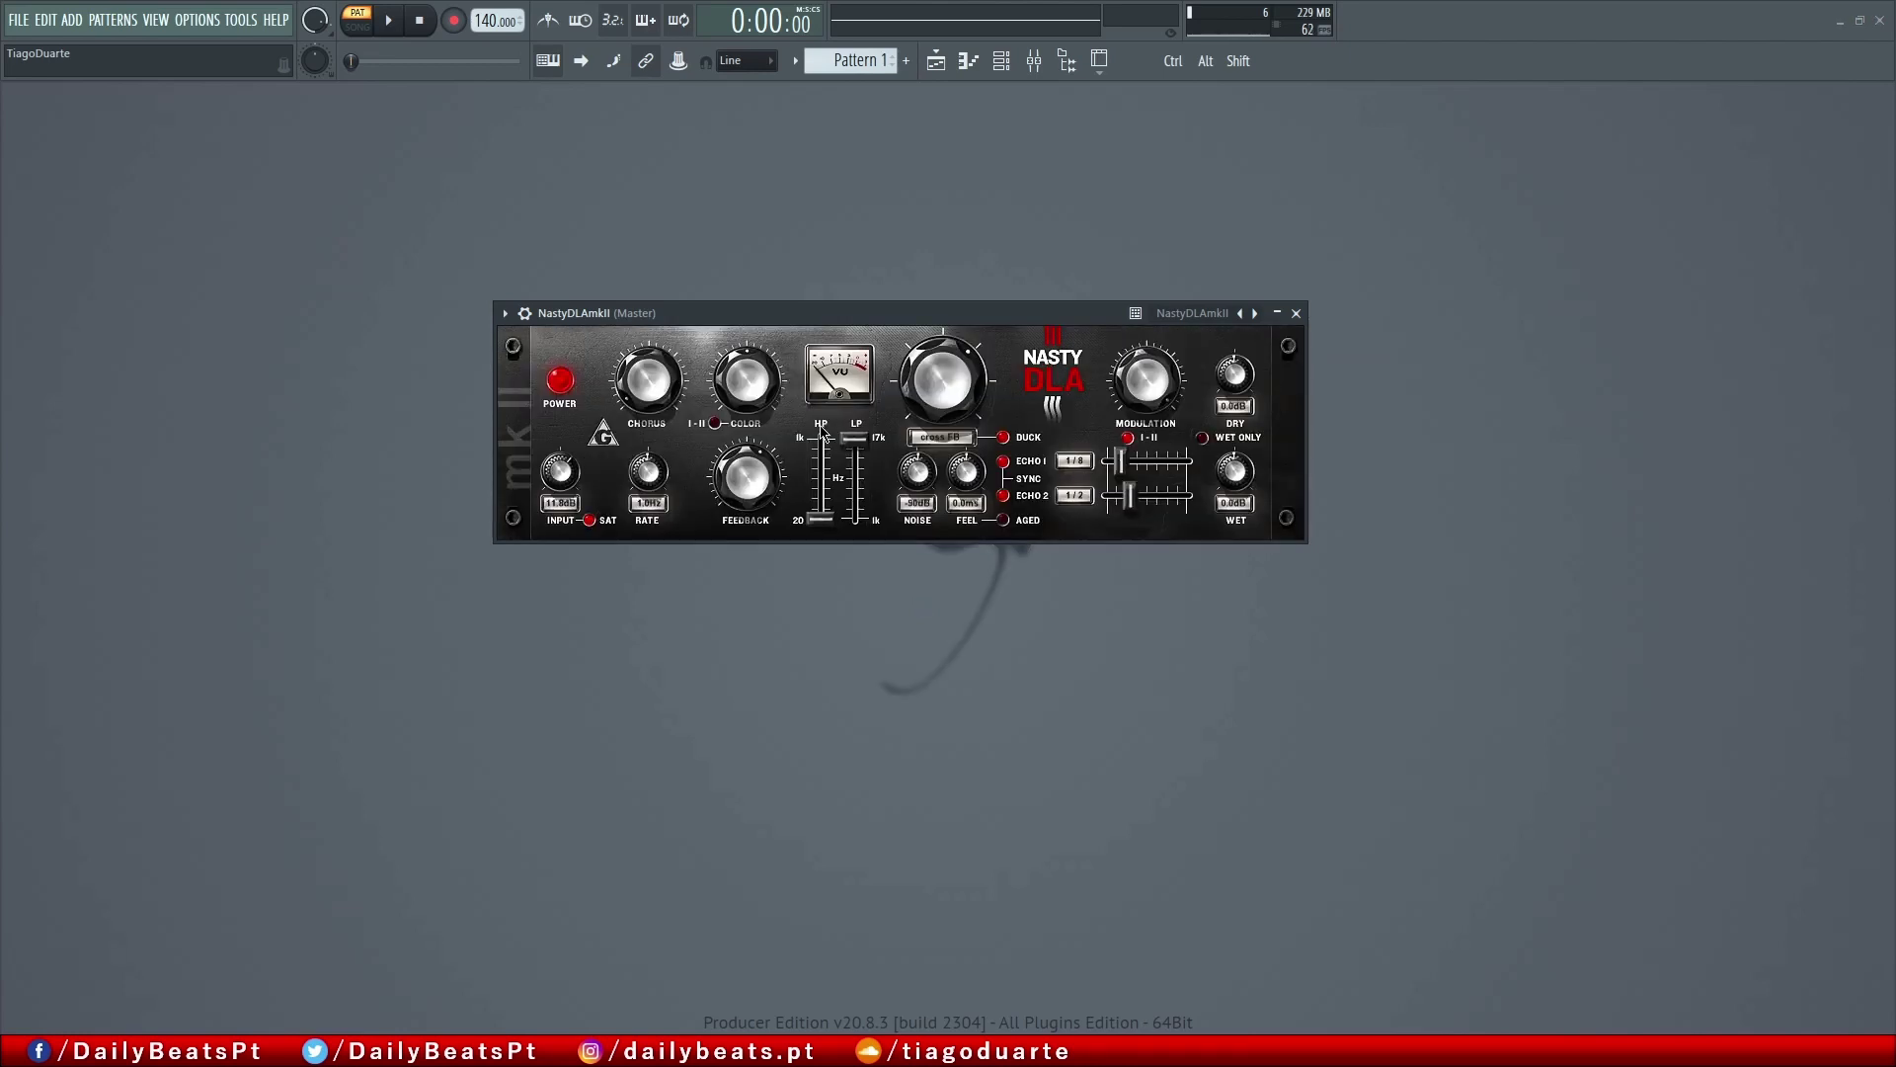